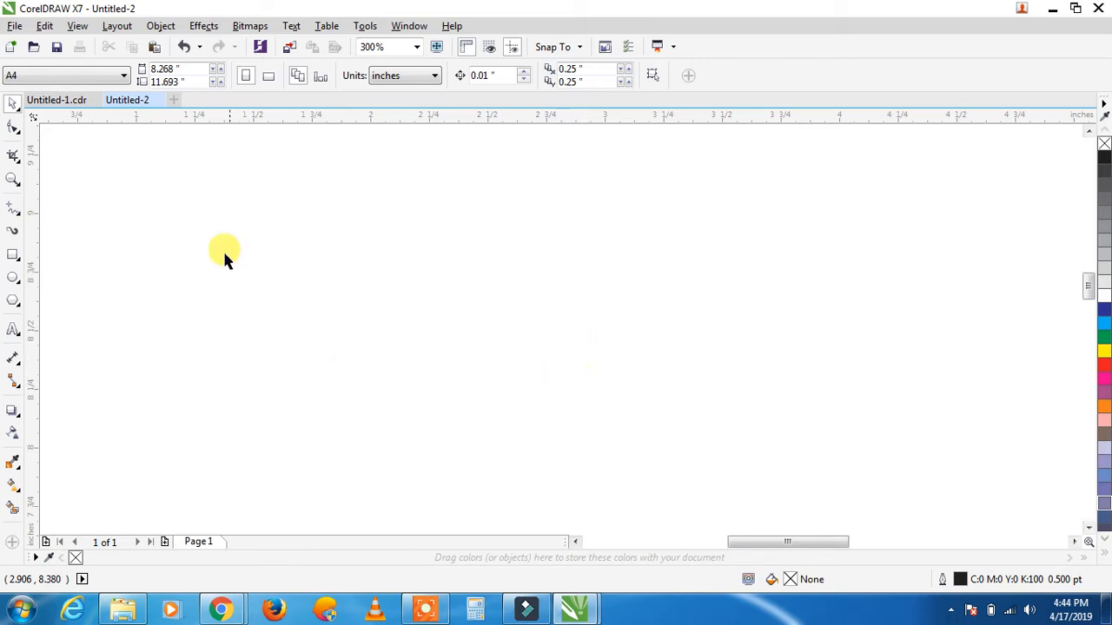
Step: Set the drawing units to inches
left_click(400, 78)
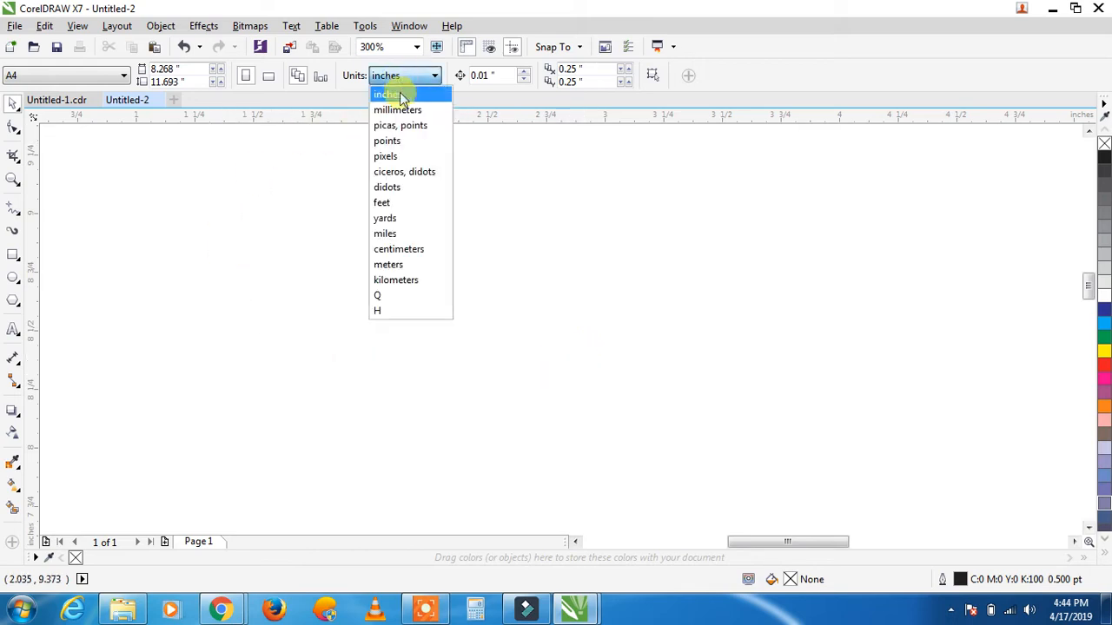
left_click(392, 97)
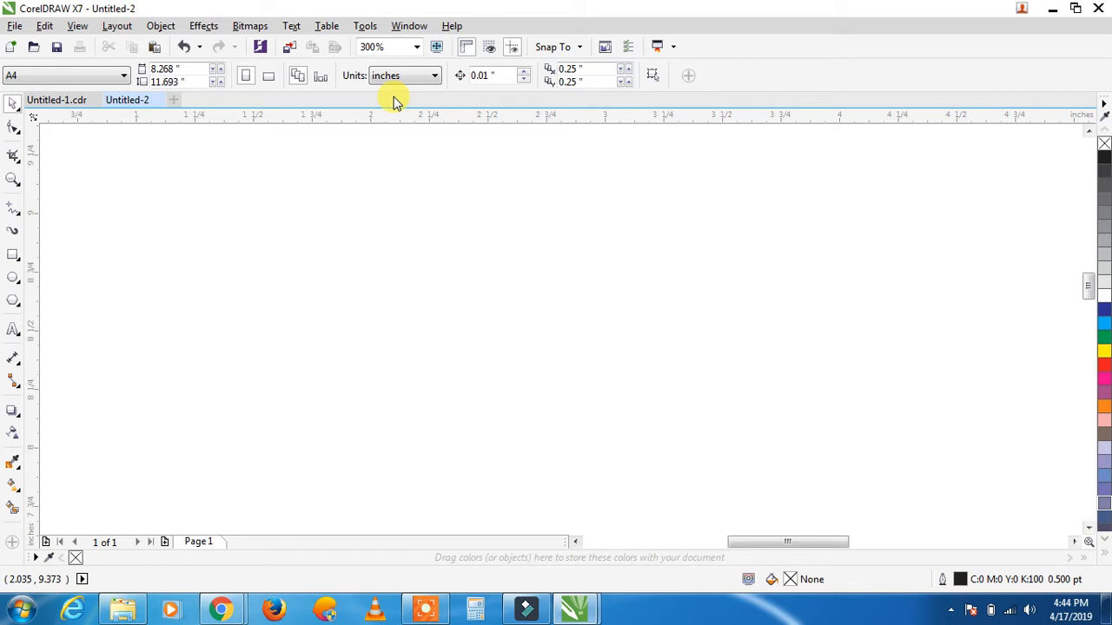
left_click(420, 77)
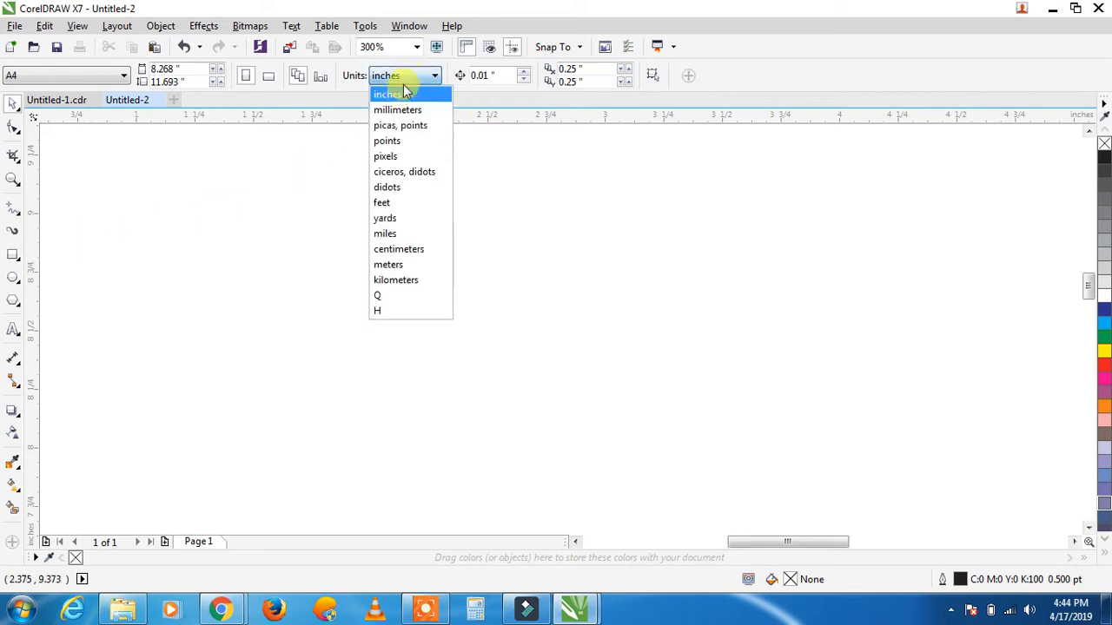
left_click(405, 92)
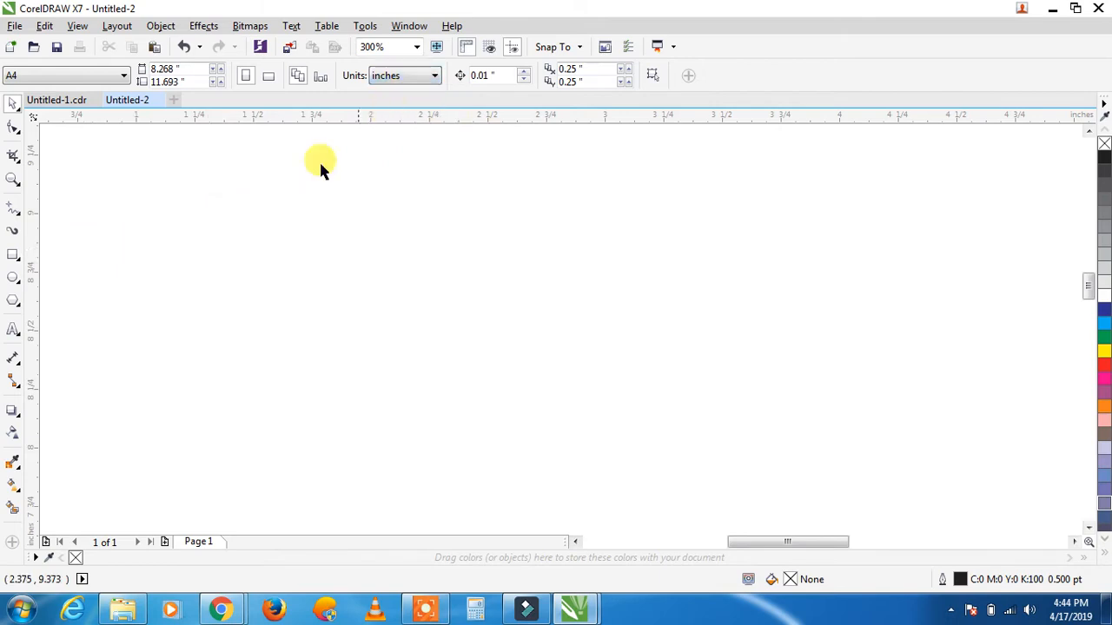
Step: Draw a square of about 0.62 inch with the Rectangle tool and set its width and height to 0.8 inch
left_click(13, 258)
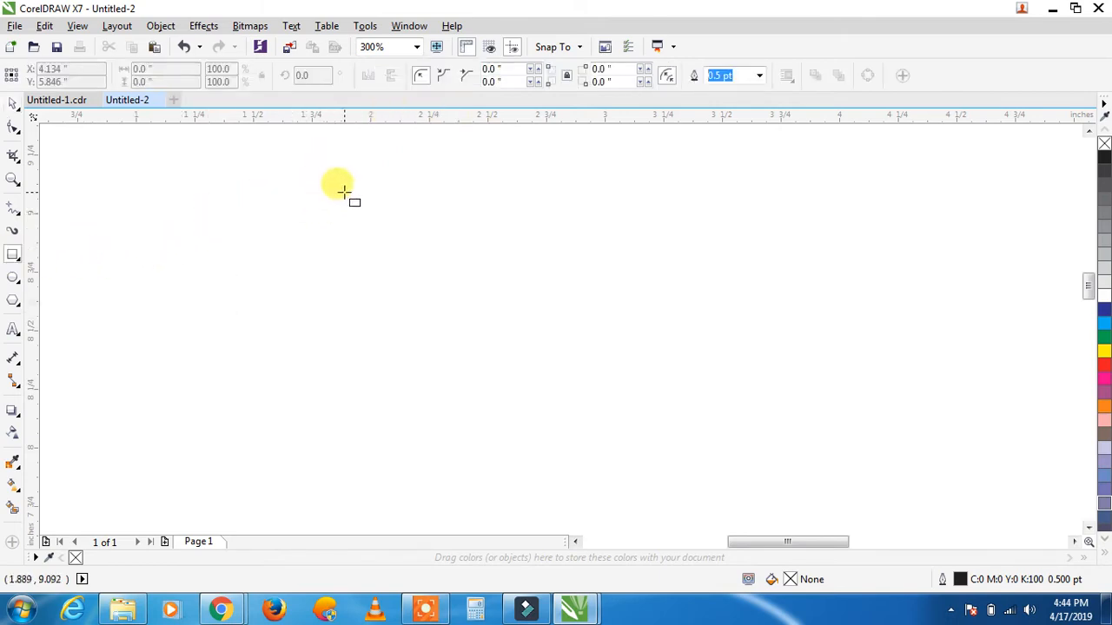
left_click_drag(342, 188, 489, 335)
left_click_drag(171, 69, 104, 67)
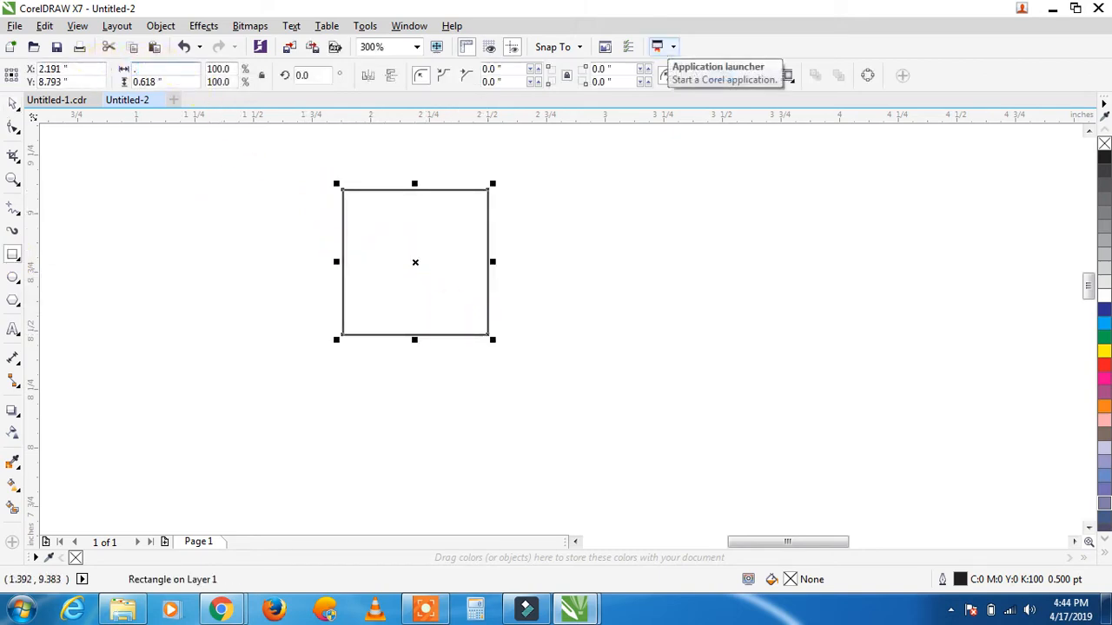
left_click_drag(182, 81, 122, 81)
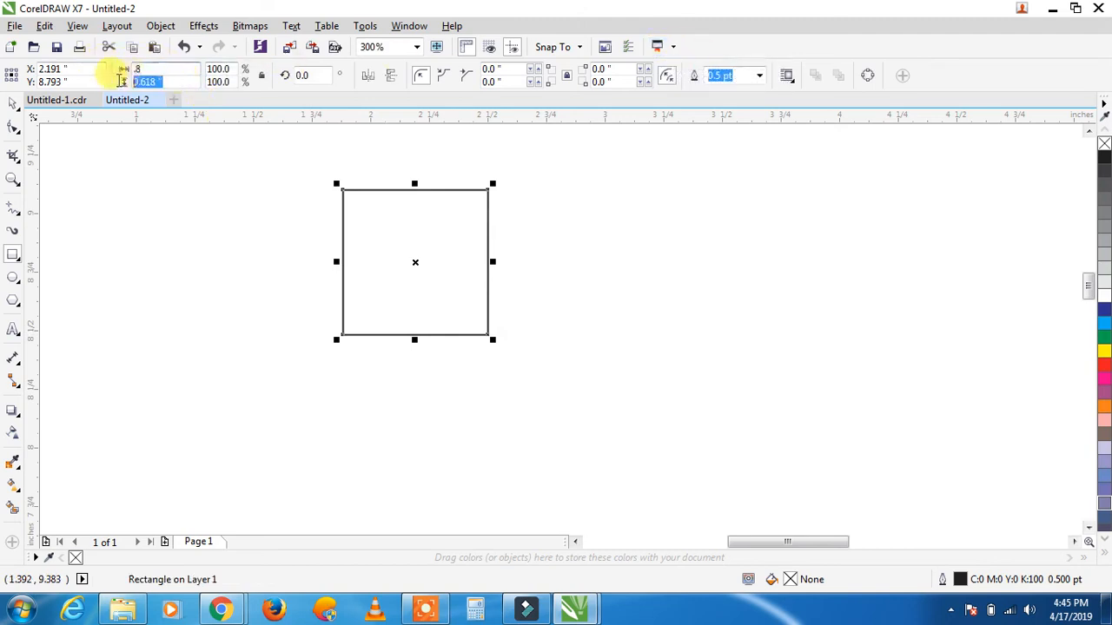
type(".8")
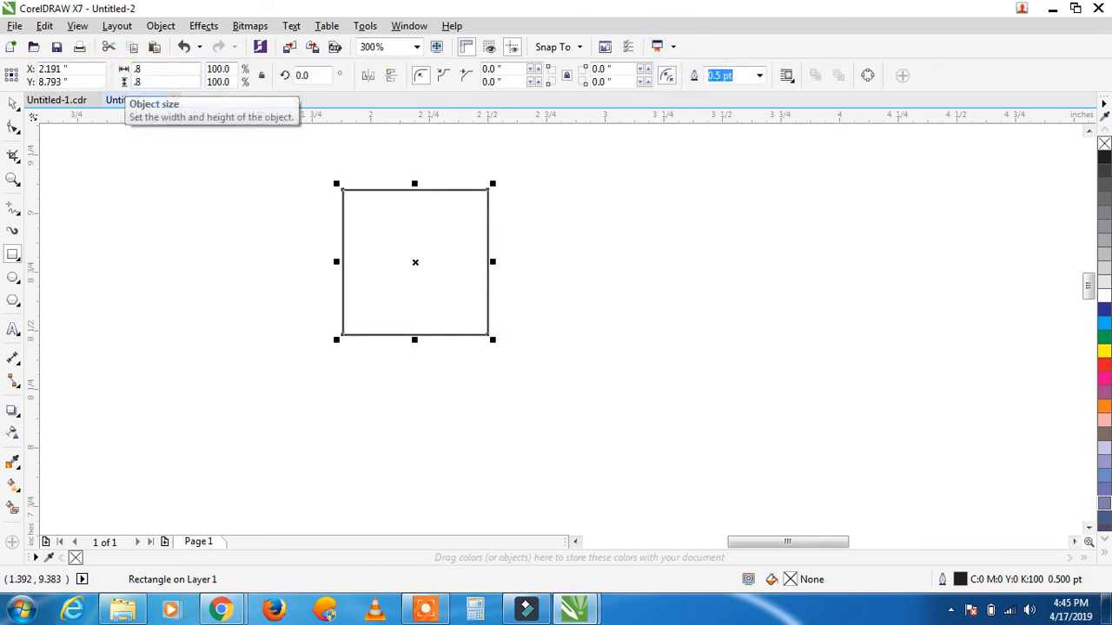
key("Return")
Step: Move the square down and to the right so it is centred at about X 2.569, Y 8.595 inches
left_click(12, 102)
left_click_drag(506, 223, 600, 273)
left_click(583, 216)
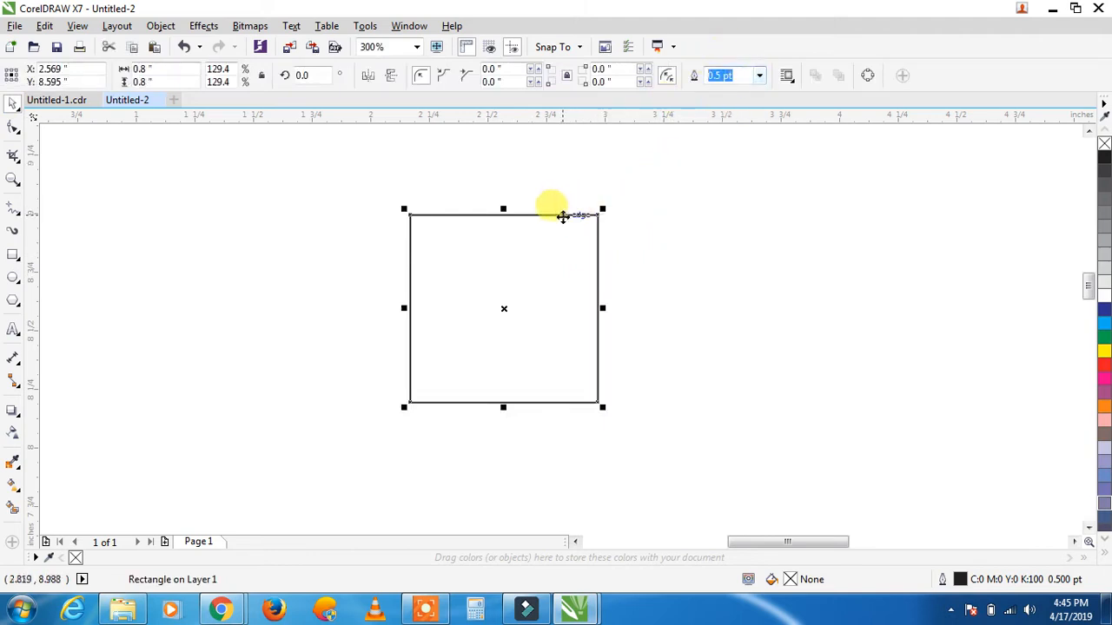
Step: Place a vertical and a horizontal guideline through the centre of the square
left_click_drag(35, 295, 504, 275)
left_click(531, 215)
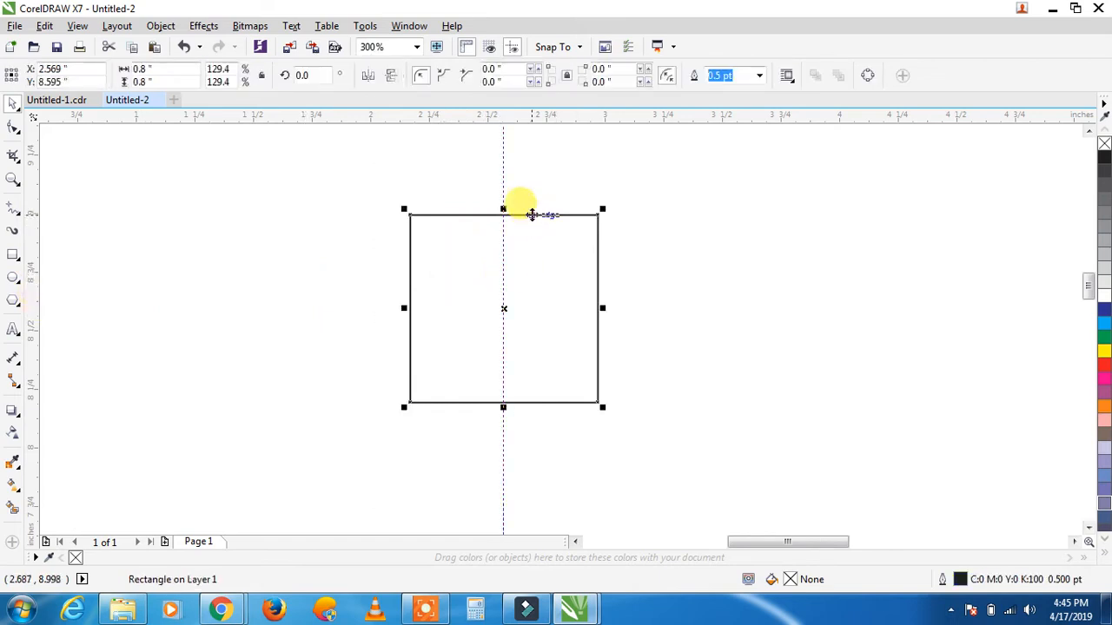
left_click_drag(530, 221, 538, 311)
left_click(488, 326)
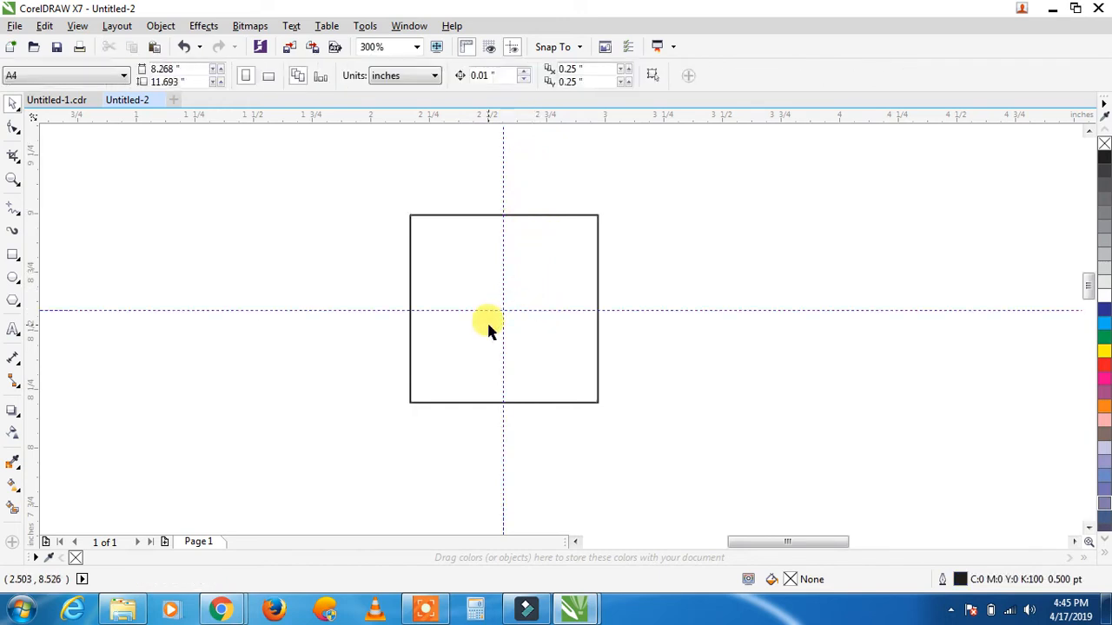
Step: Draw a 0.4 inch circle in the square's lower-left quarter and scale it down toward the corner to about 0.313 inch
left_click(14, 280)
left_click_drag(408, 308, 493, 401)
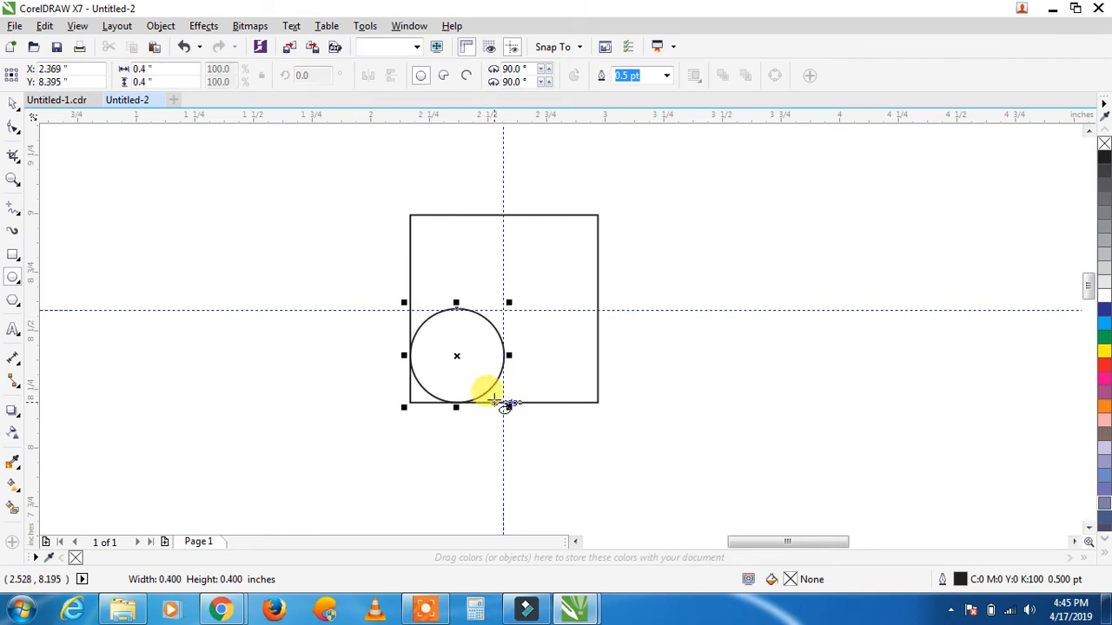
left_click(13, 104)
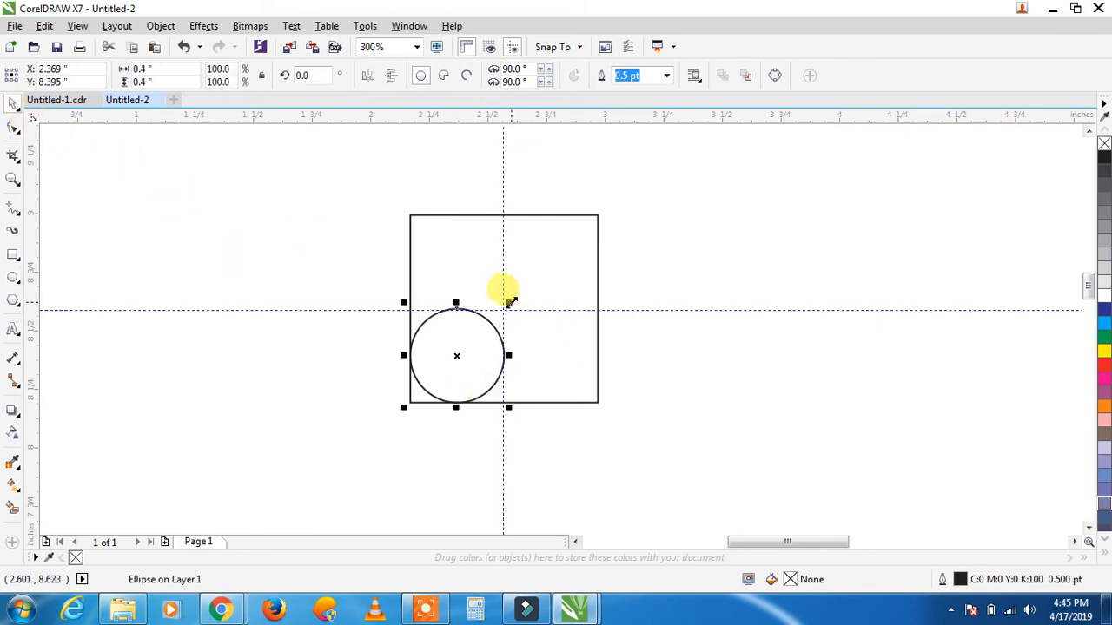
left_click_drag(510, 302, 486, 326)
scroll(400, 373, "up", 2)
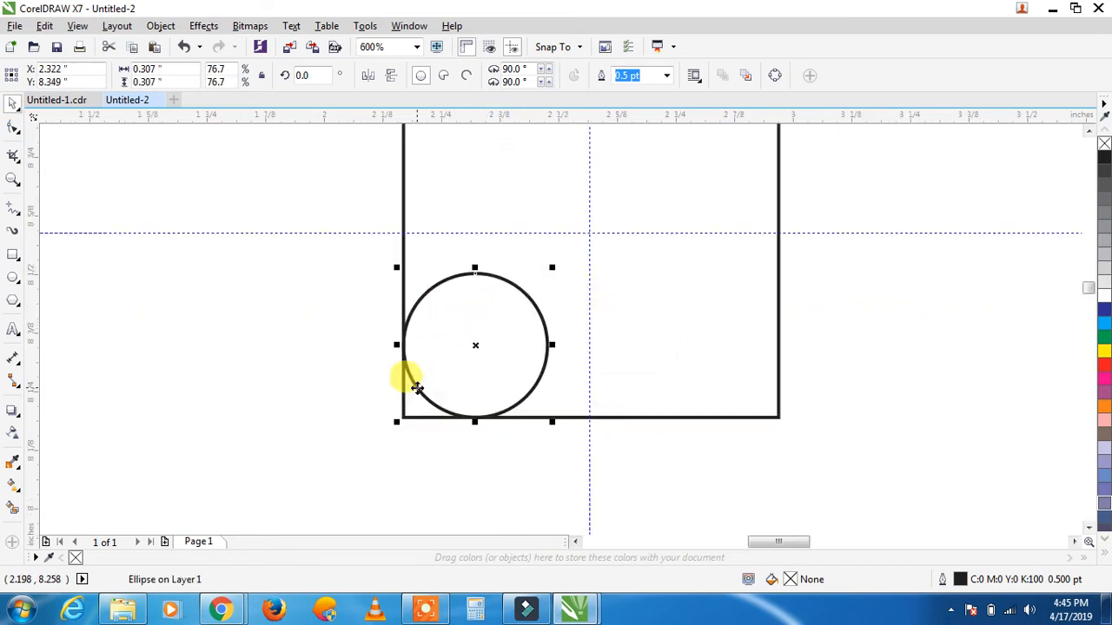
left_click(514, 349)
left_click(530, 297)
mouse_move(550, 266)
left_mouse_down()
mouse_move(538, 278)
mouse_move(556, 262)
left_mouse_up()
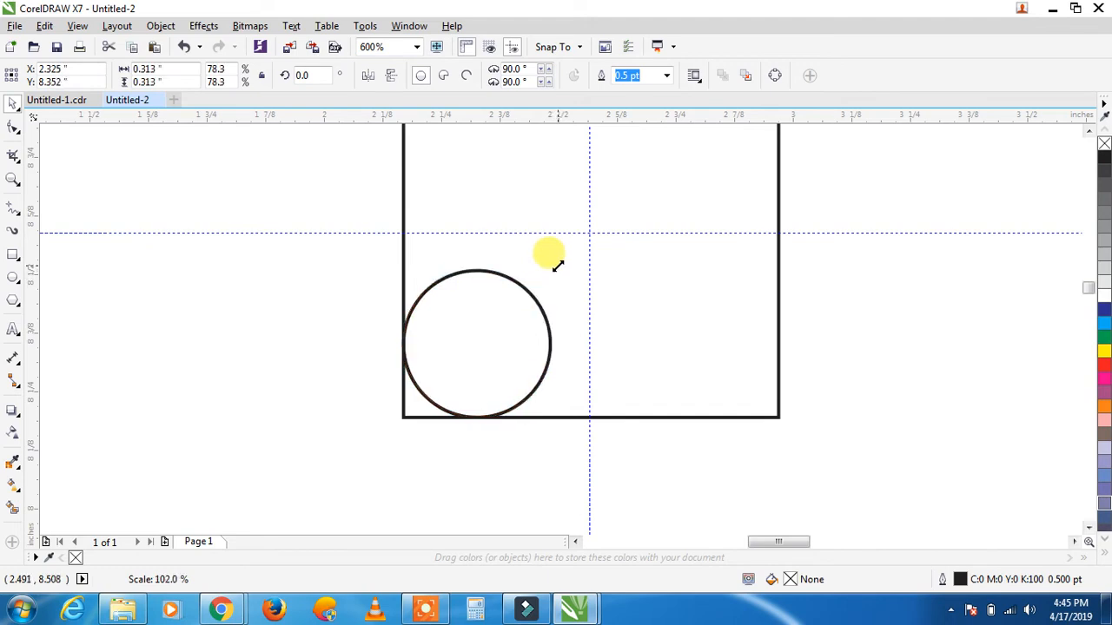
Step: Move the circle out of the square into the empty area on its left, at about X 1.823, Y 8.328 inches
left_click_drag(479, 345, 273, 350)
scroll(752, 308, "down", 2)
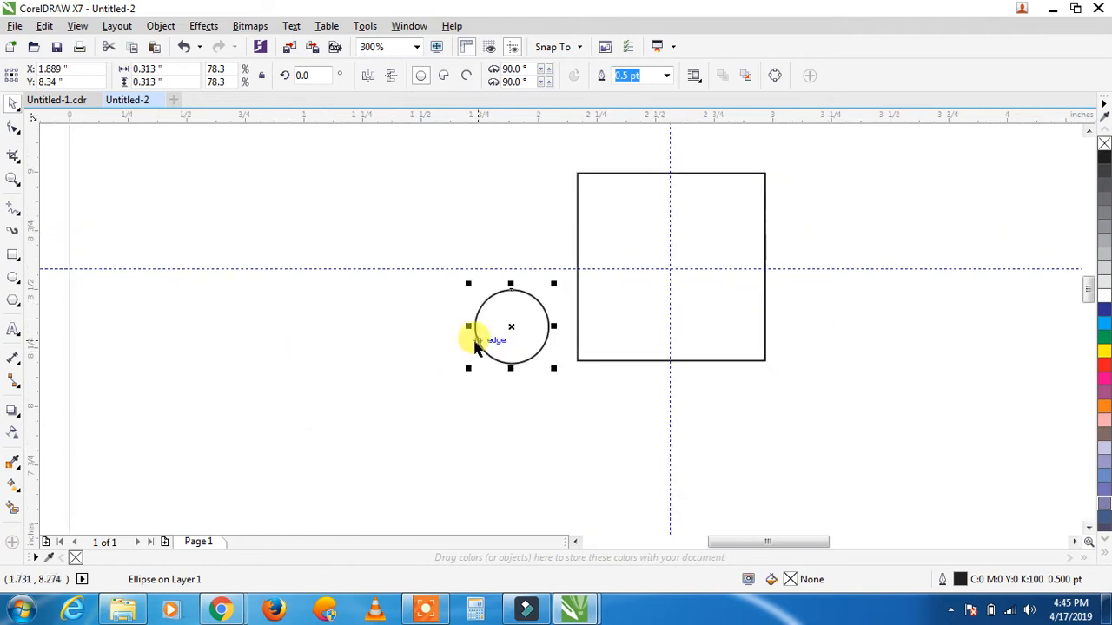
scroll(472, 330, "up", 2)
left_click_drag(549, 310, 517, 317)
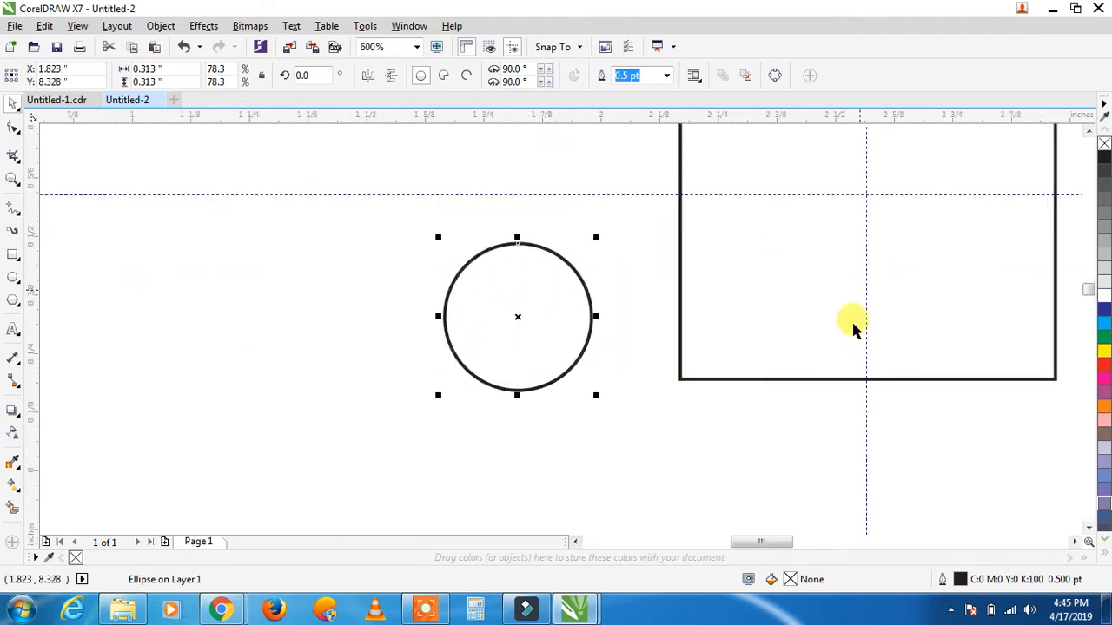
Step: Place a vertical and a horizontal guideline through the centre of the circle
left_click(518, 311)
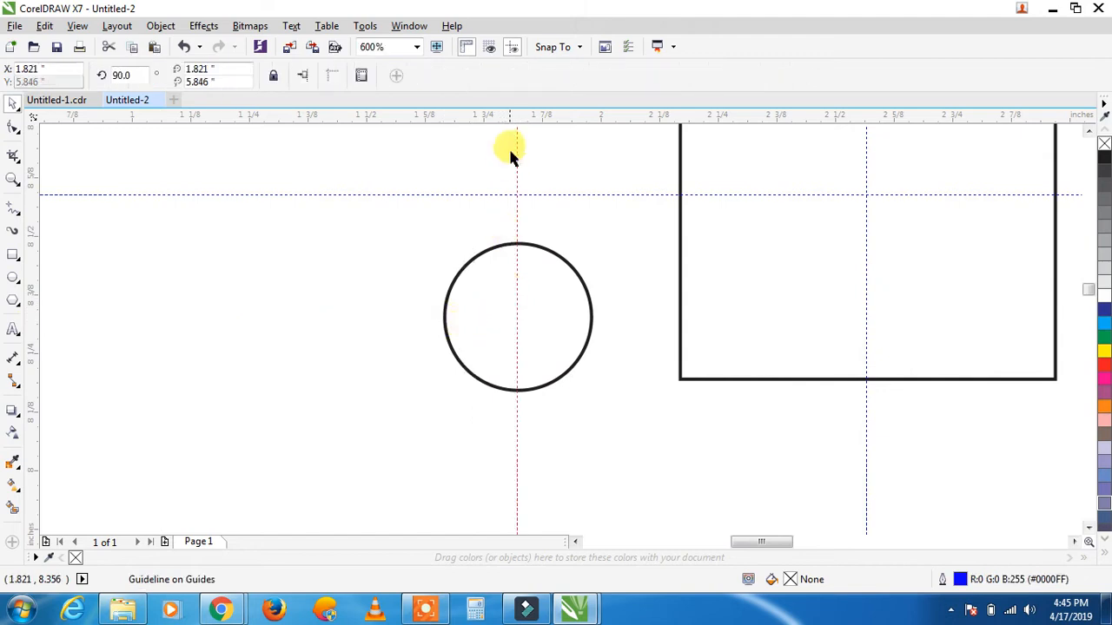
left_click(533, 248)
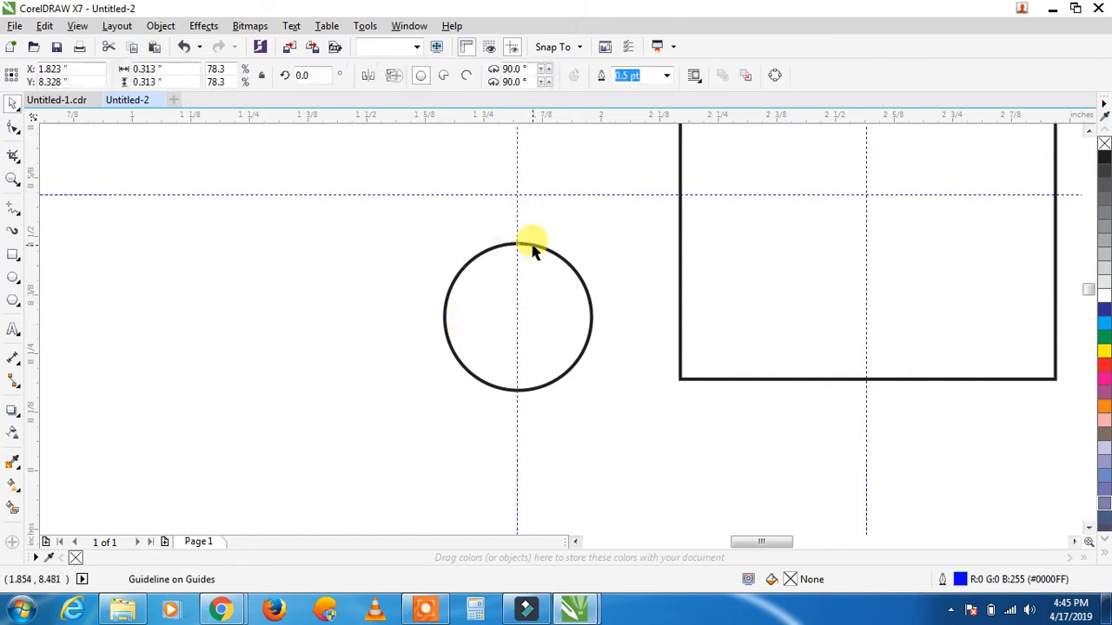
left_click(521, 316)
left_click(473, 247)
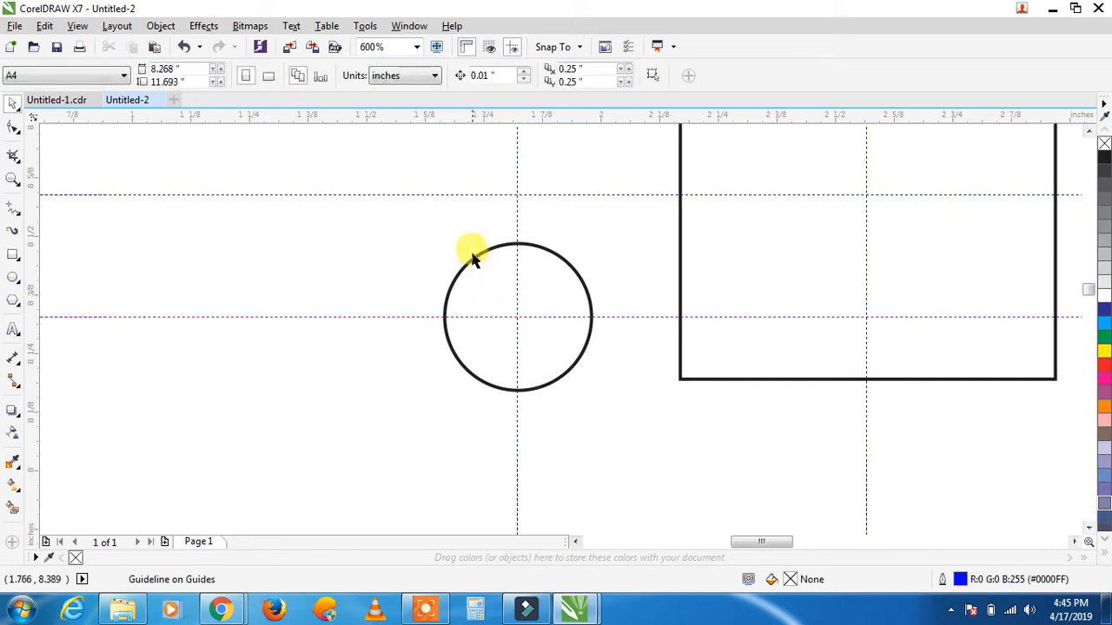
Step: Remove the circle's upper-left quarter between the guidelines with Virtual Segment Delete
left_click(19, 163)
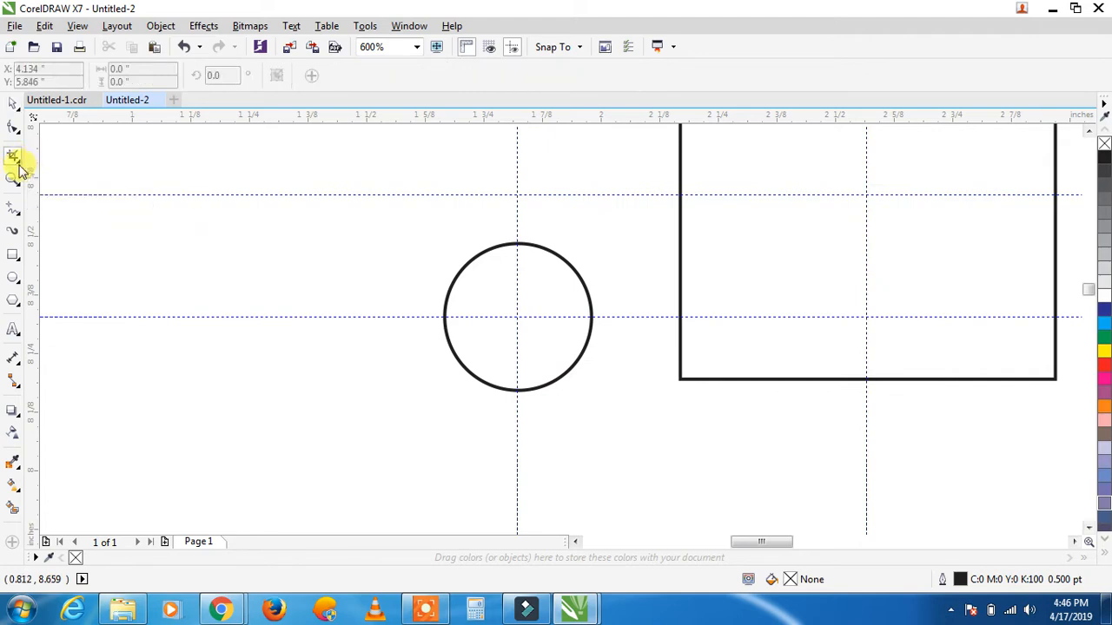
left_click(21, 165)
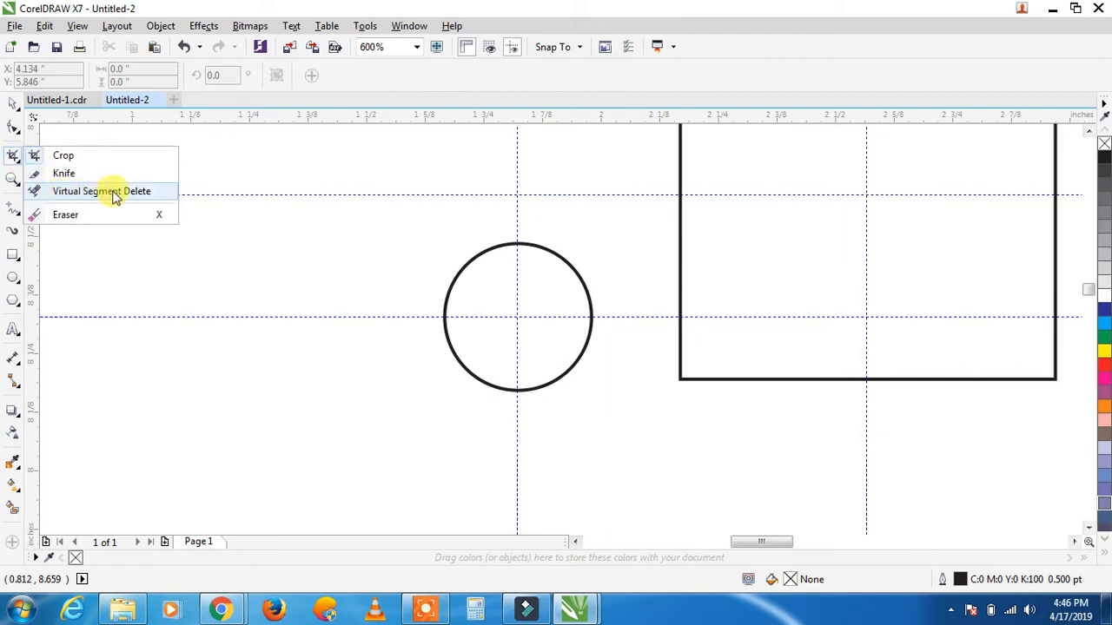
left_click(143, 193)
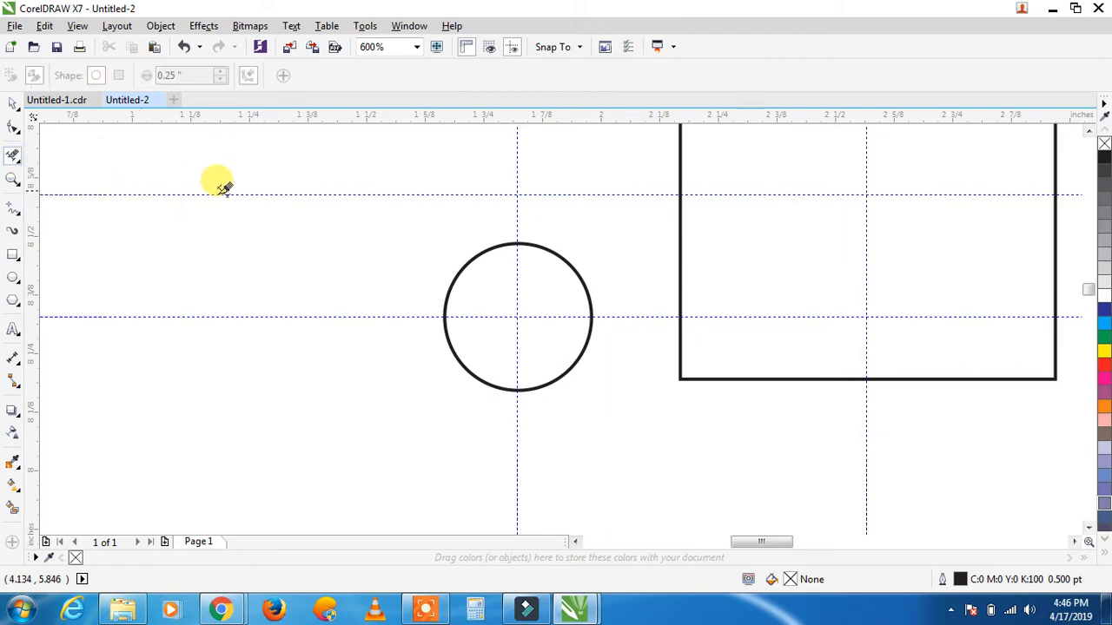
left_click(479, 244)
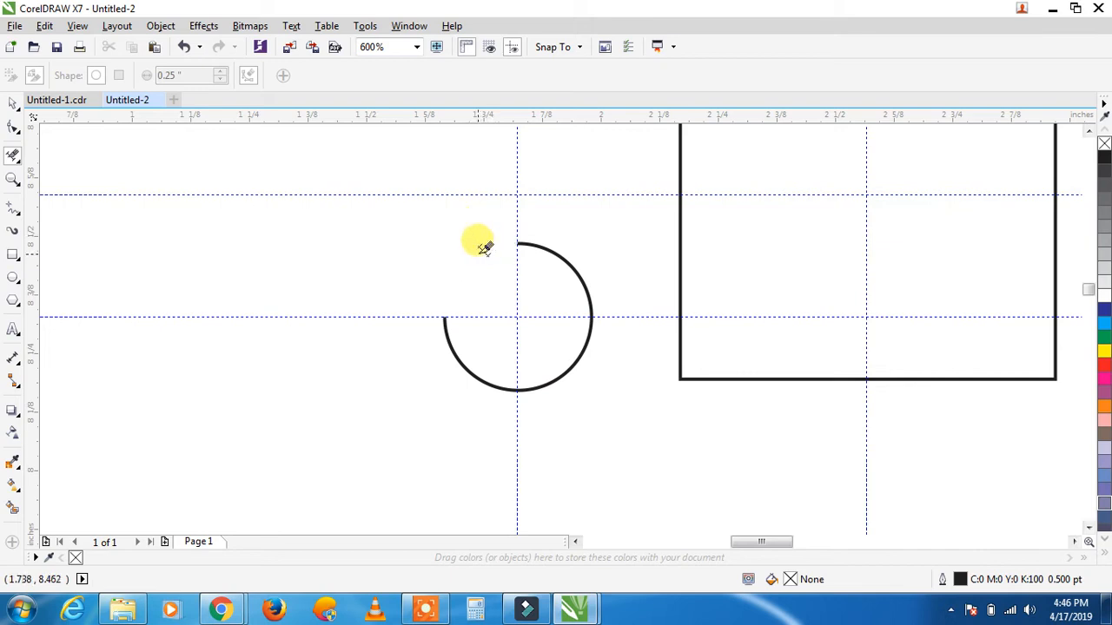
Step: Move the three-quarter arc back into the square's lower-left corner, resting on the bottom edge
left_click(13, 102)
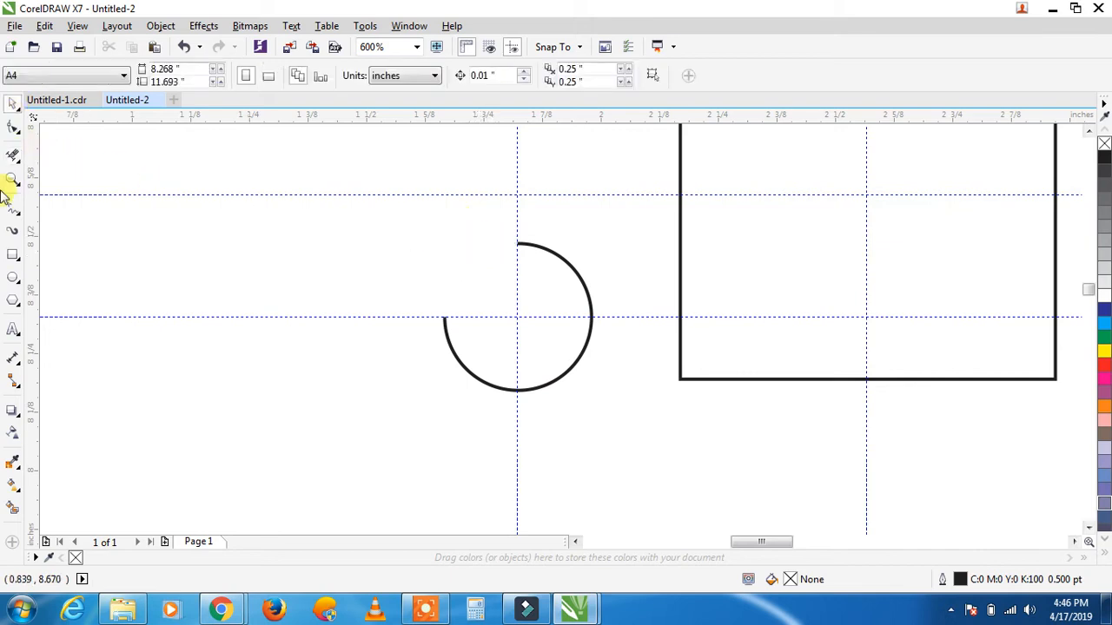
scroll(561, 330, "down", 1)
left_click_drag(569, 347, 691, 338)
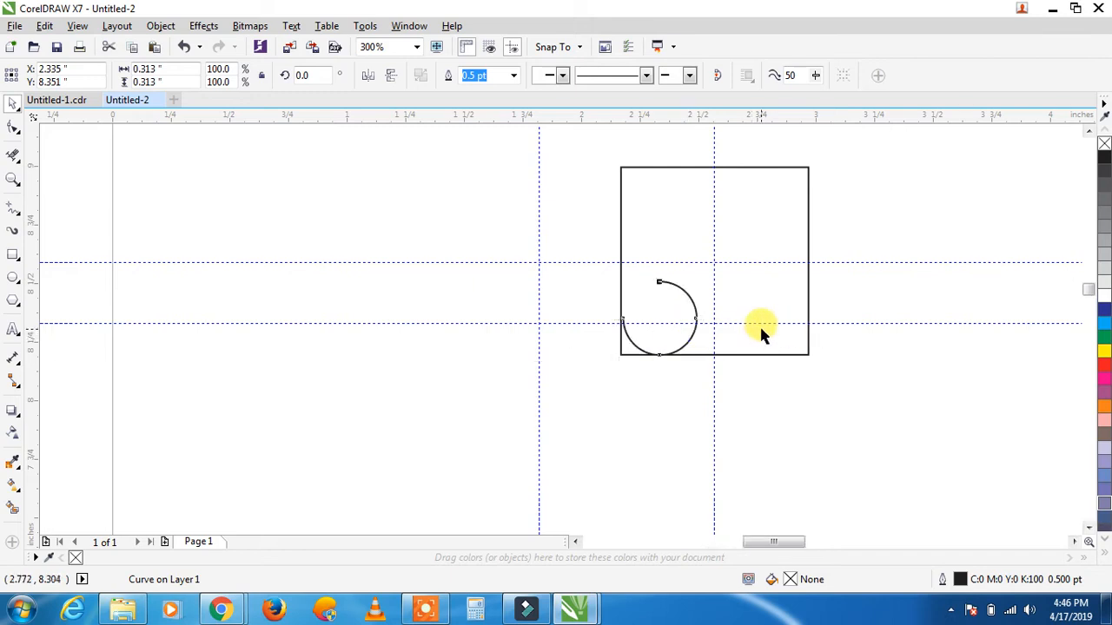
scroll(759, 328, "up", 2)
key("Escape")
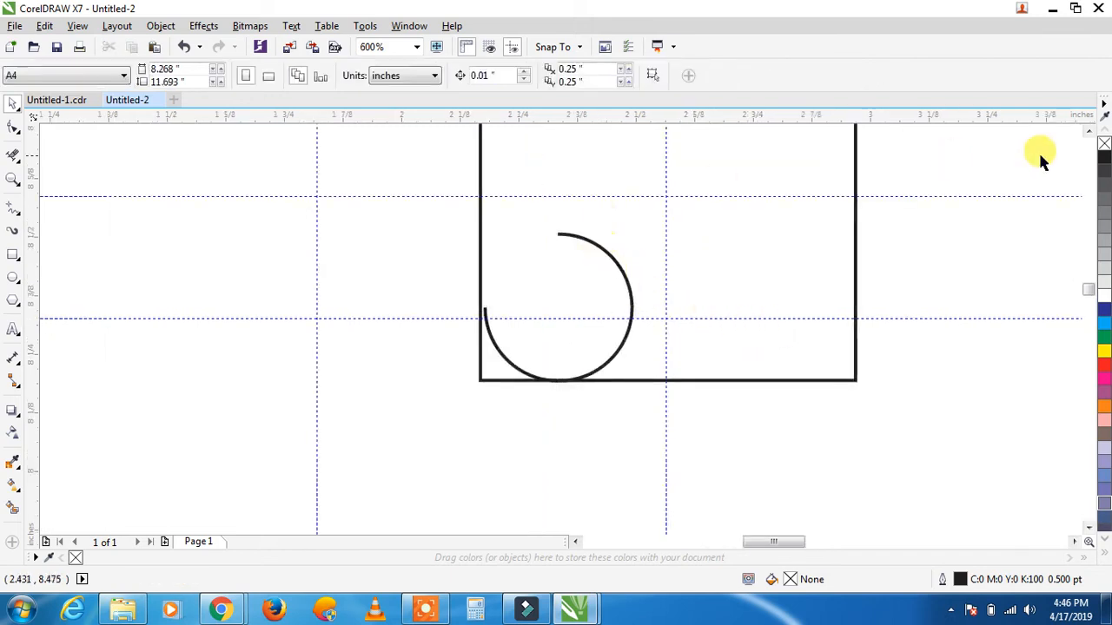
Step: Scale the three-quarter arc down toward the square's lower-left corner to about 0.291 inch
left_click(1086, 130)
left_click(1087, 130)
left_click(1086, 130)
left_click(1086, 130)
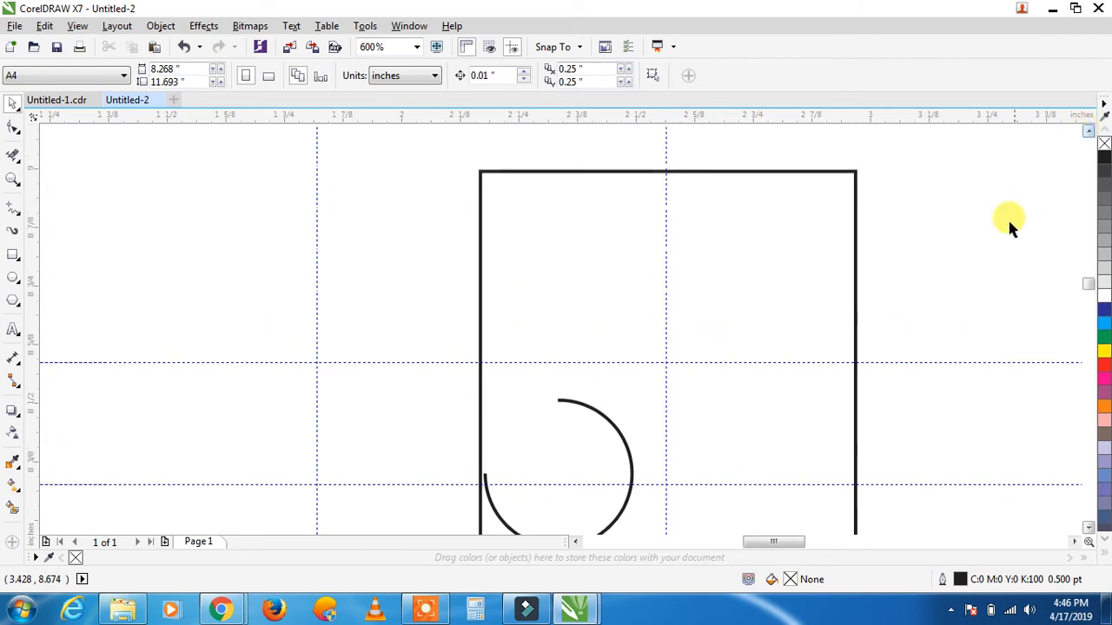
left_click(618, 422)
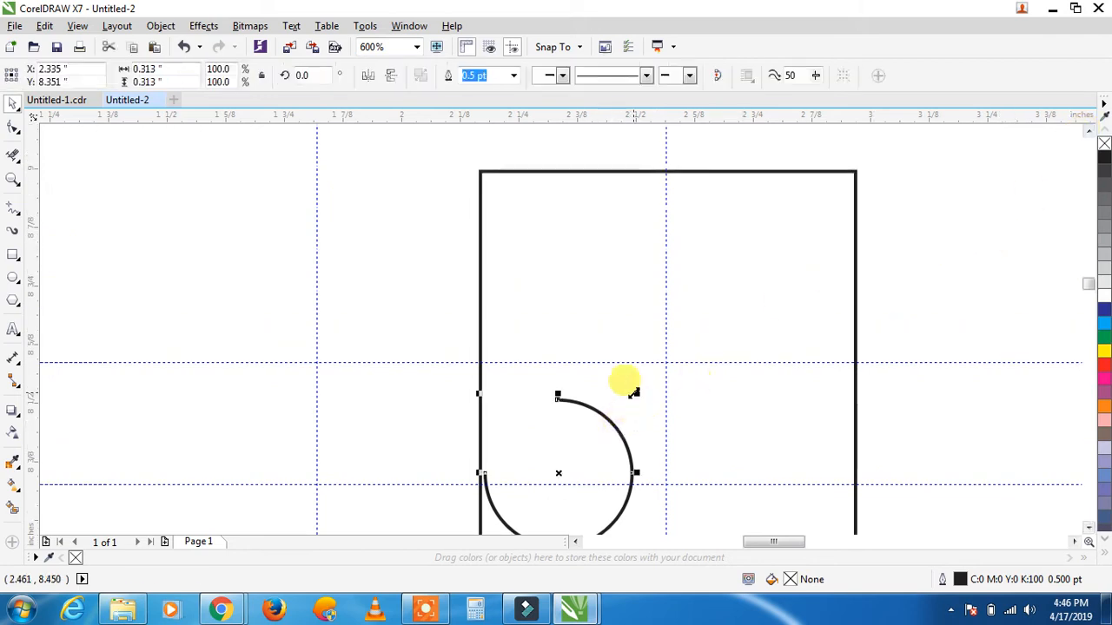
left_click_drag(635, 393, 628, 398)
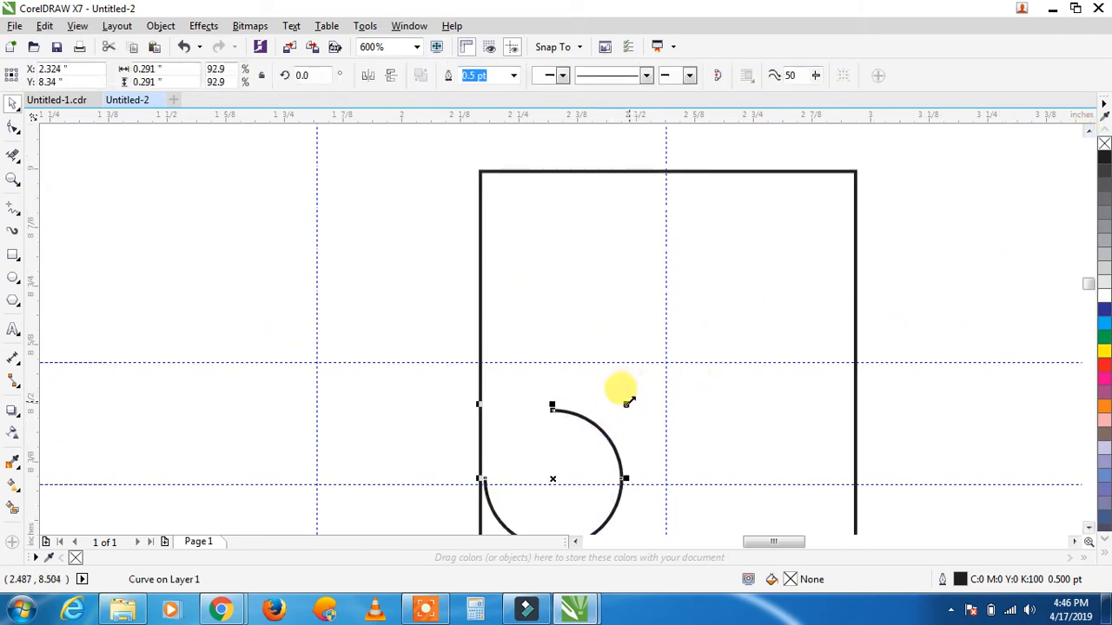
Step: Shift the arc slightly left so its open left end meets the square's left edge
left_click(1088, 527)
left_click(612, 408)
left_click_drag(613, 407, 608, 407)
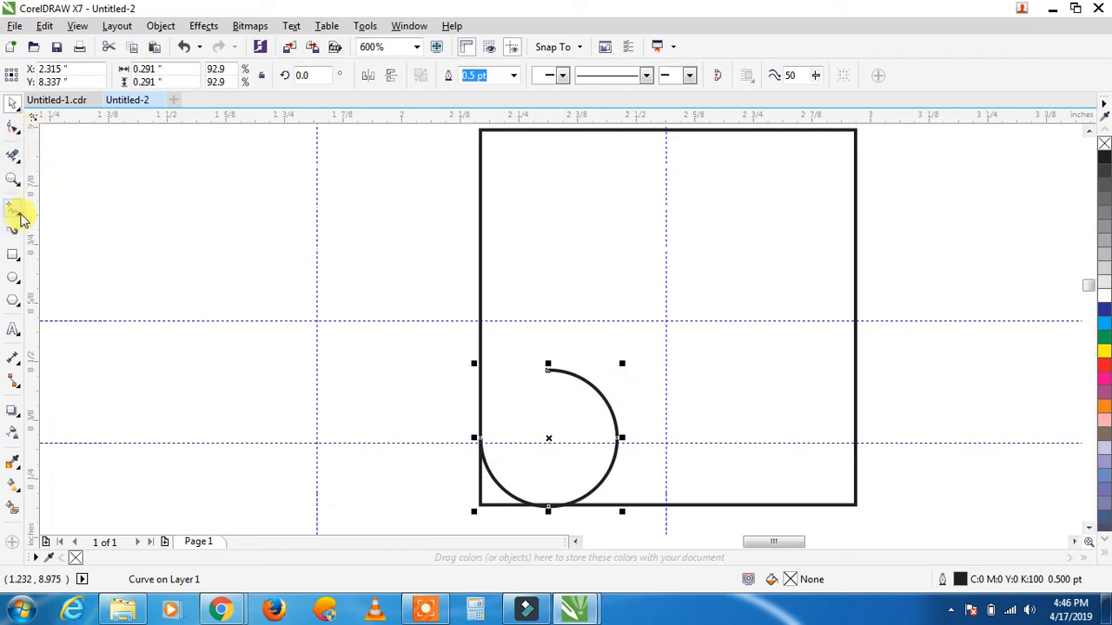
Step: Draw a 3-point curve from the arc's open left end to the square's top edge at the vertical guideline, bulging slightly left
left_click(19, 214)
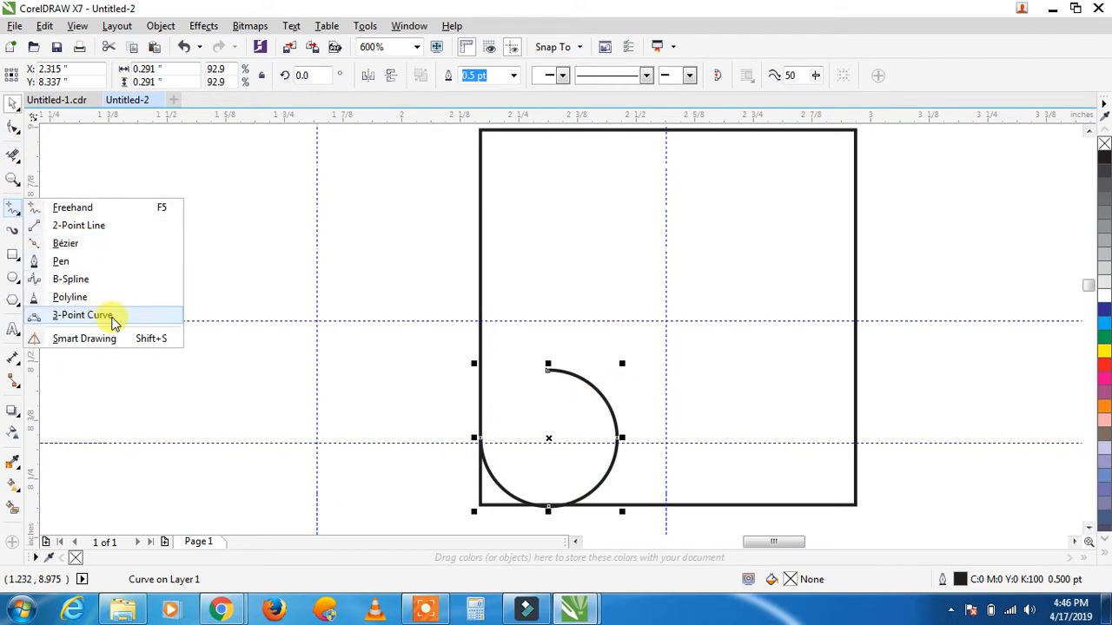
left_click(112, 318)
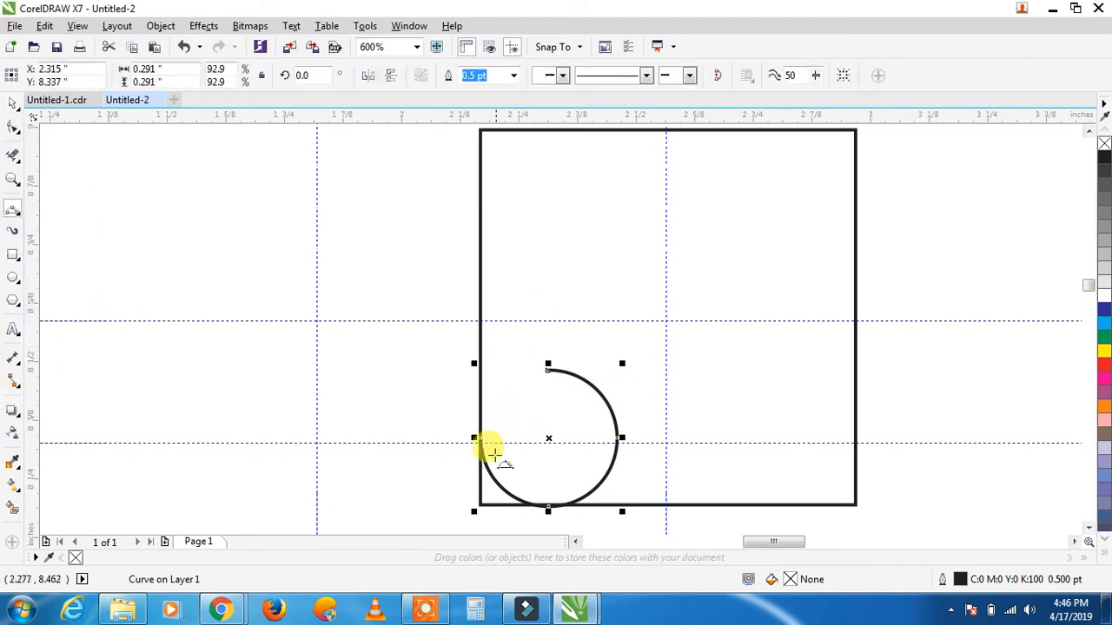
scroll(491, 452, "up", 1)
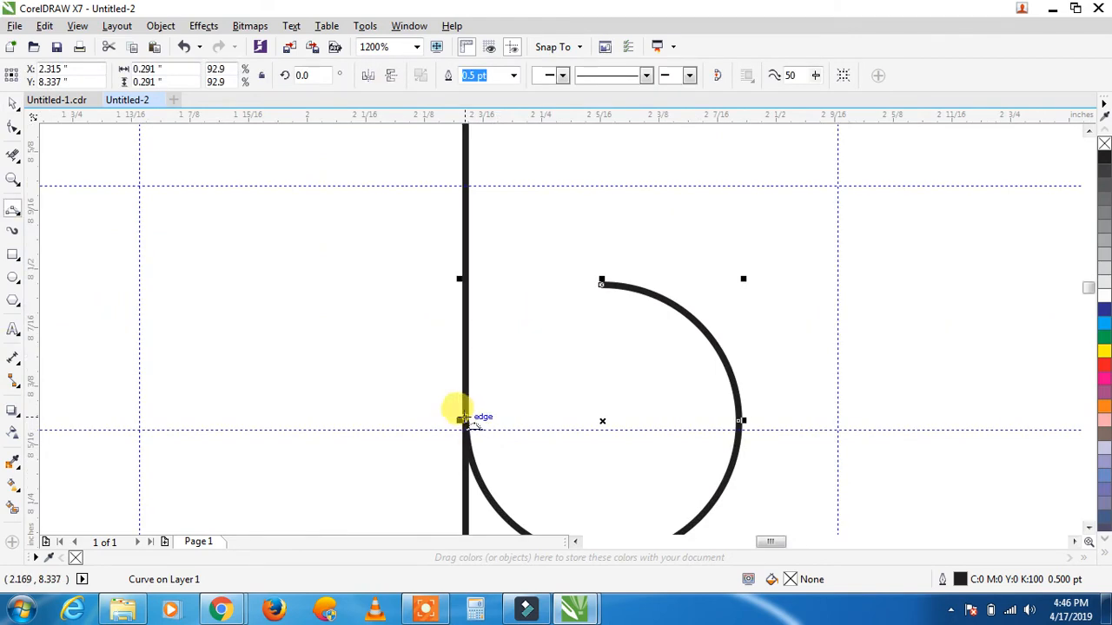
scroll(466, 420, "down", 1)
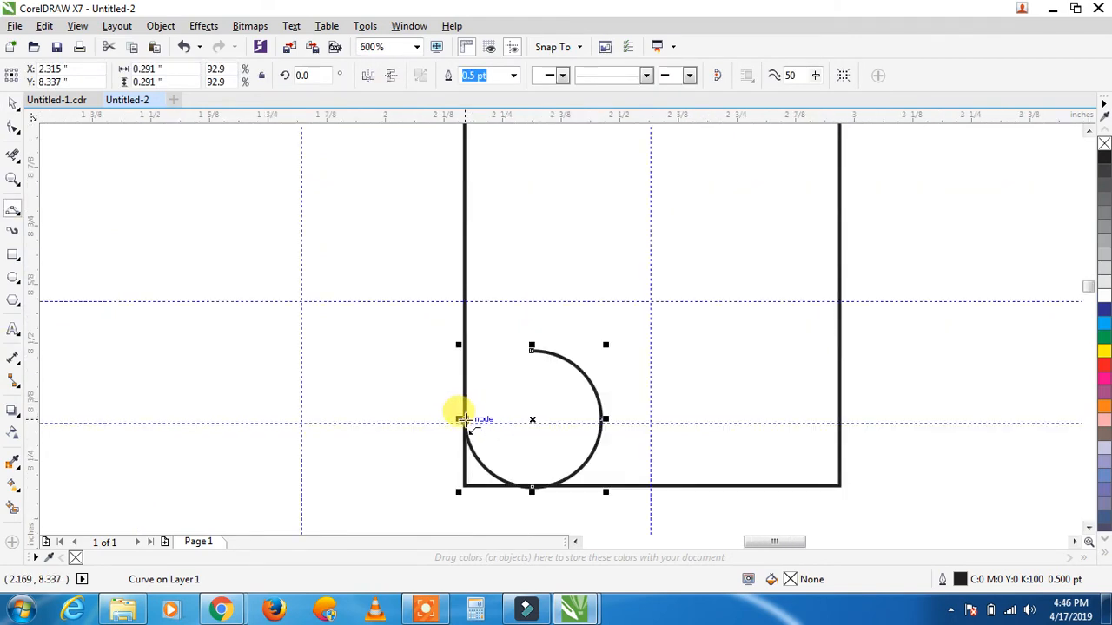
scroll(466, 420, "down", 1)
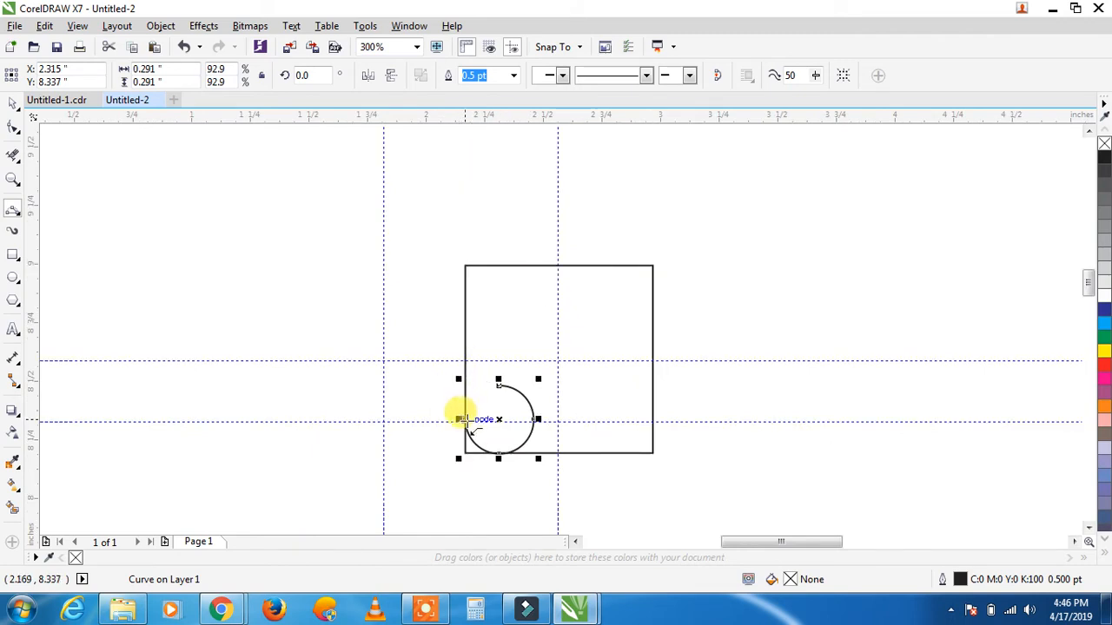
mouse_move(465, 420)
left_mouse_down()
mouse_move(507, 328)
mouse_move(559, 264)
left_mouse_up()
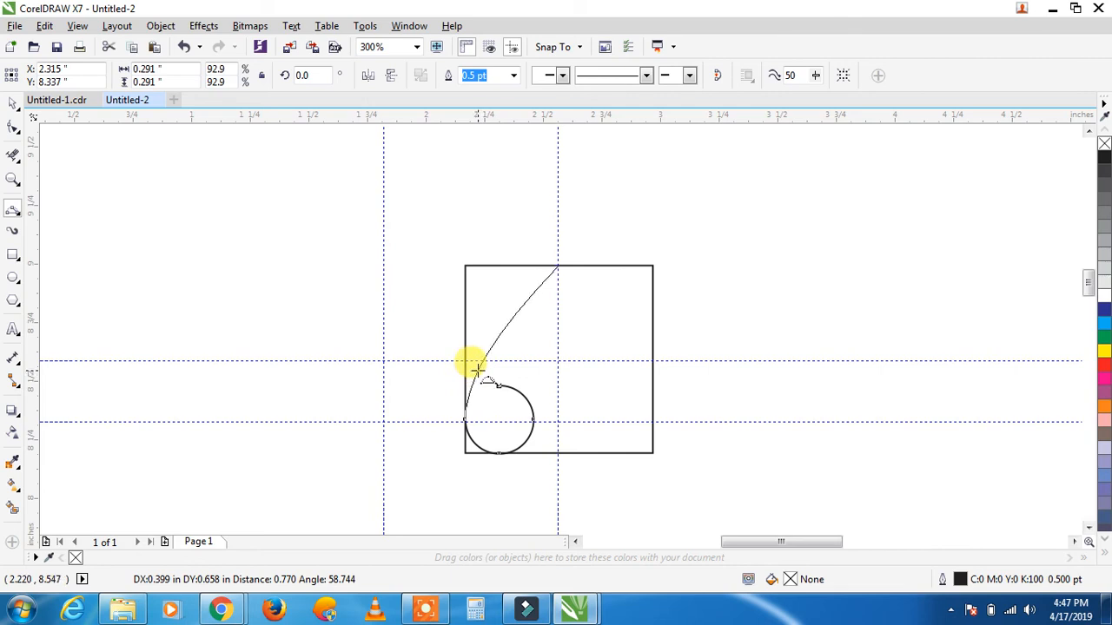
left_click(476, 368)
scroll(476, 368, "up", 4)
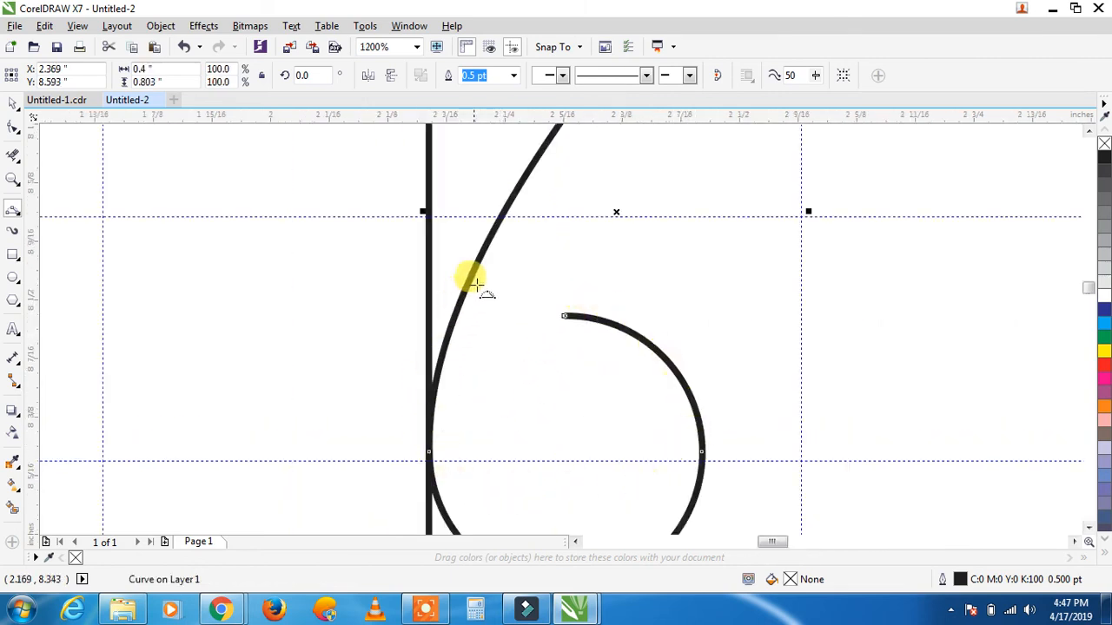
scroll(438, 300, "down", 4)
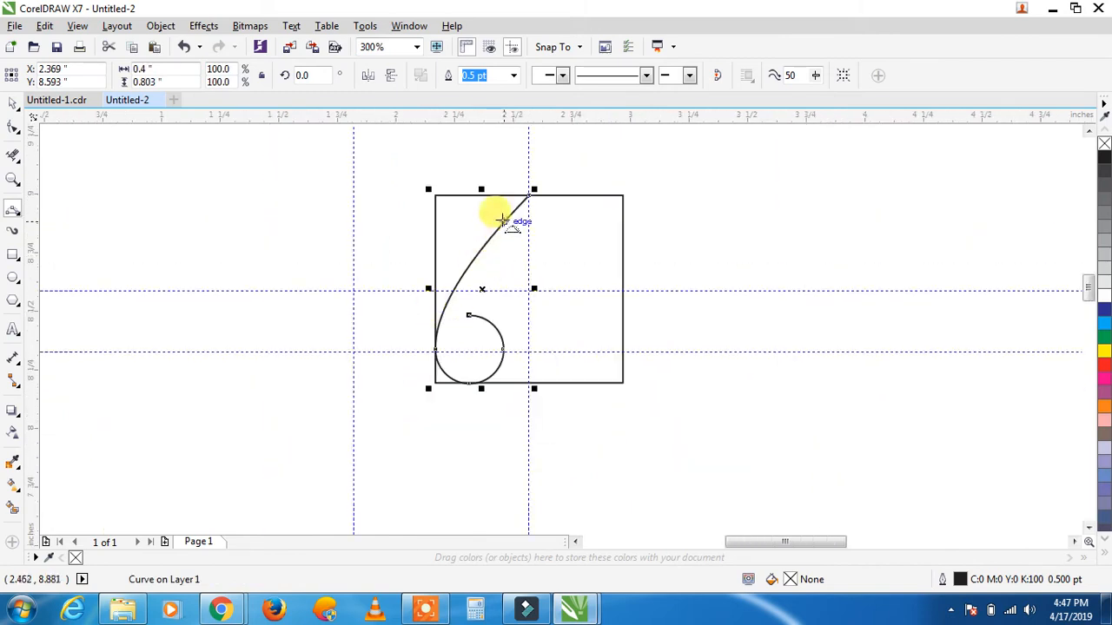
Step: Reshape the new curve into a smooth S by adjusting the handles of its apex node and the node on the square's left edge
scroll(496, 218, "up", 2)
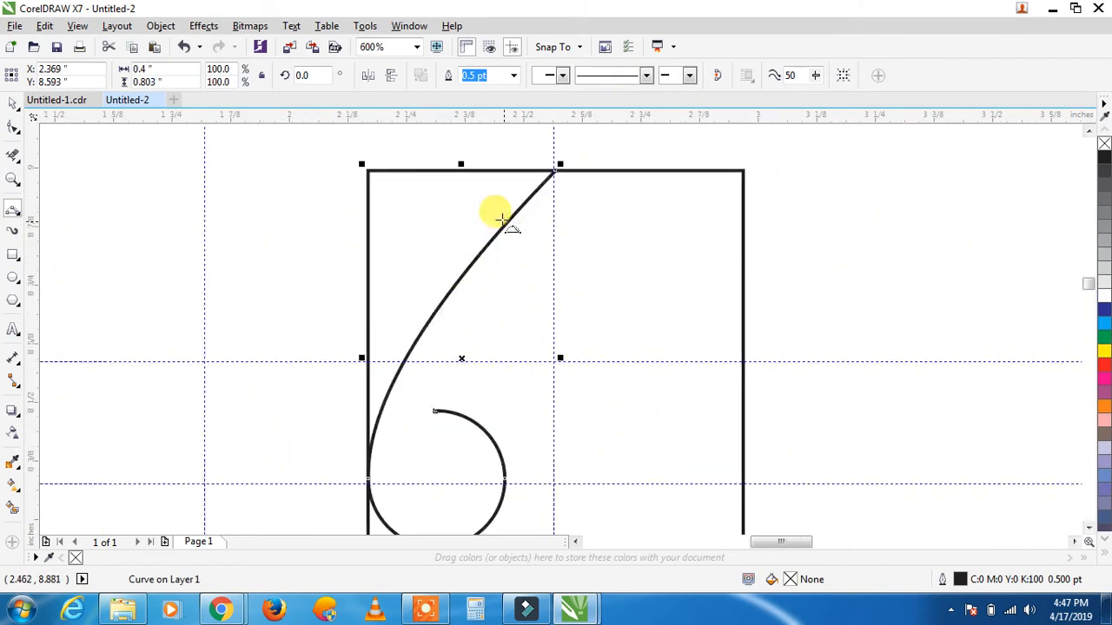
left_click(13, 131)
left_click(553, 172)
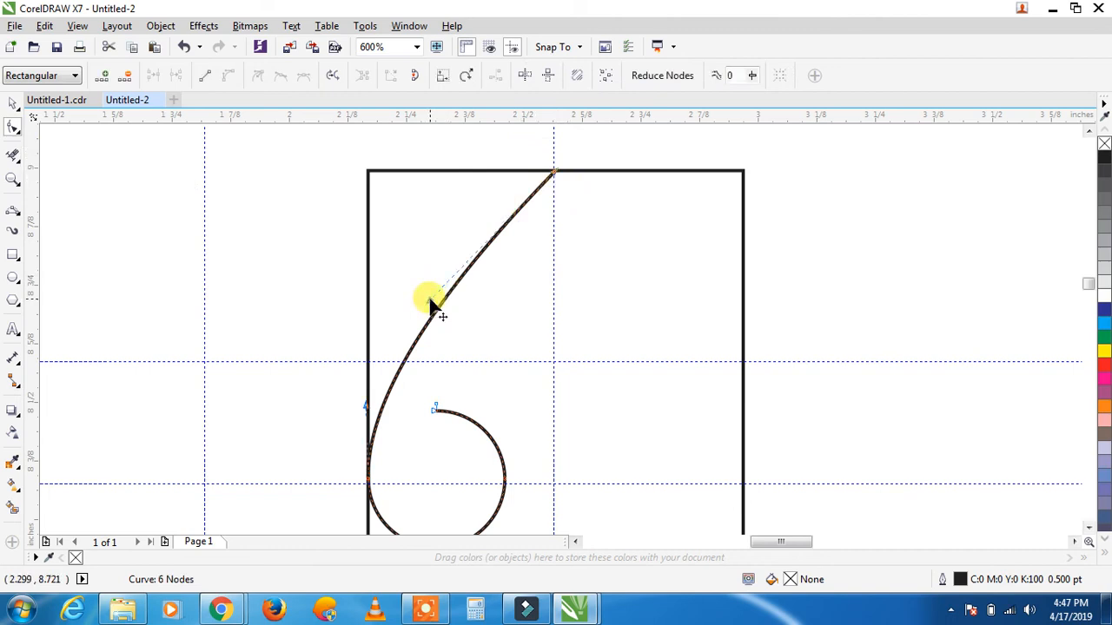
left_click_drag(431, 304, 523, 348)
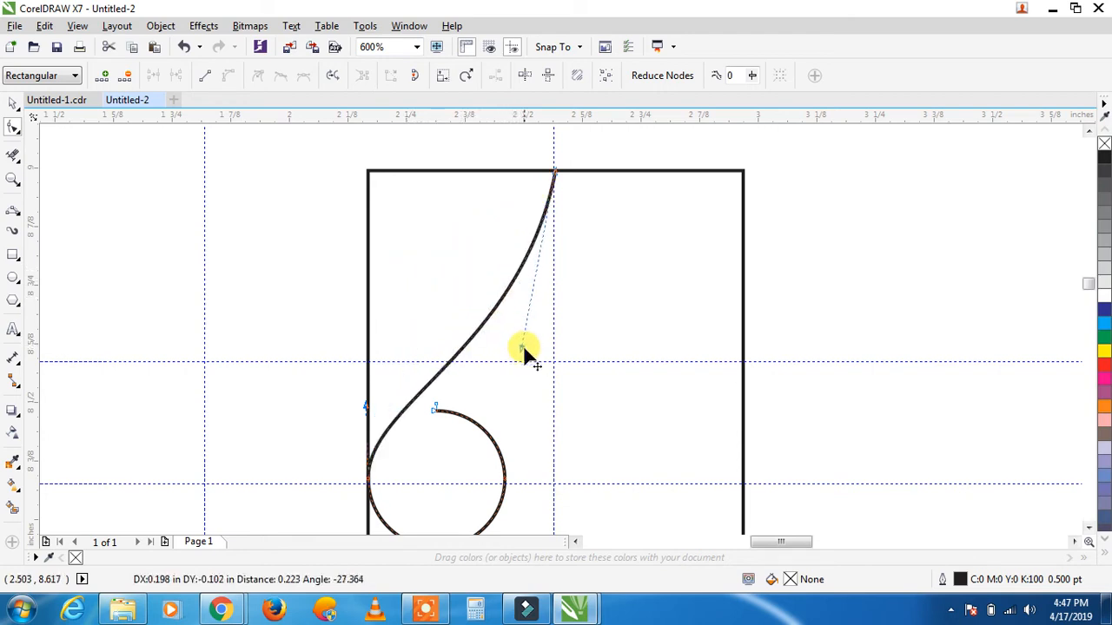
left_click_drag(366, 403, 369, 362)
left_click_drag(360, 338, 365, 285)
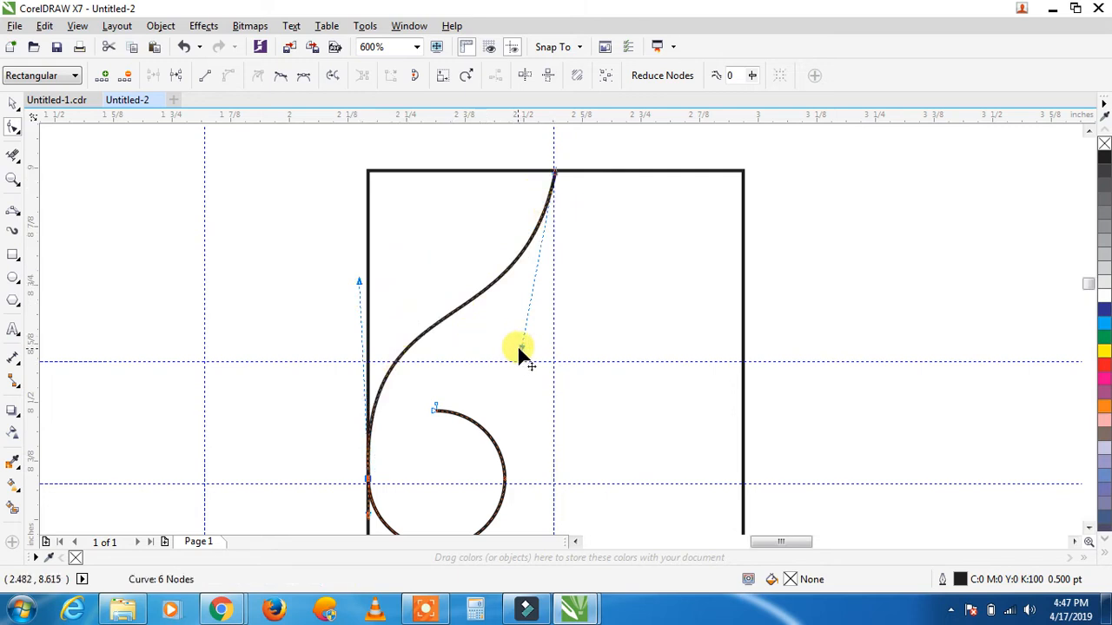
left_click_drag(522, 349, 535, 352)
left_click_drag(359, 280, 352, 274)
scroll(515, 203, "down", 1)
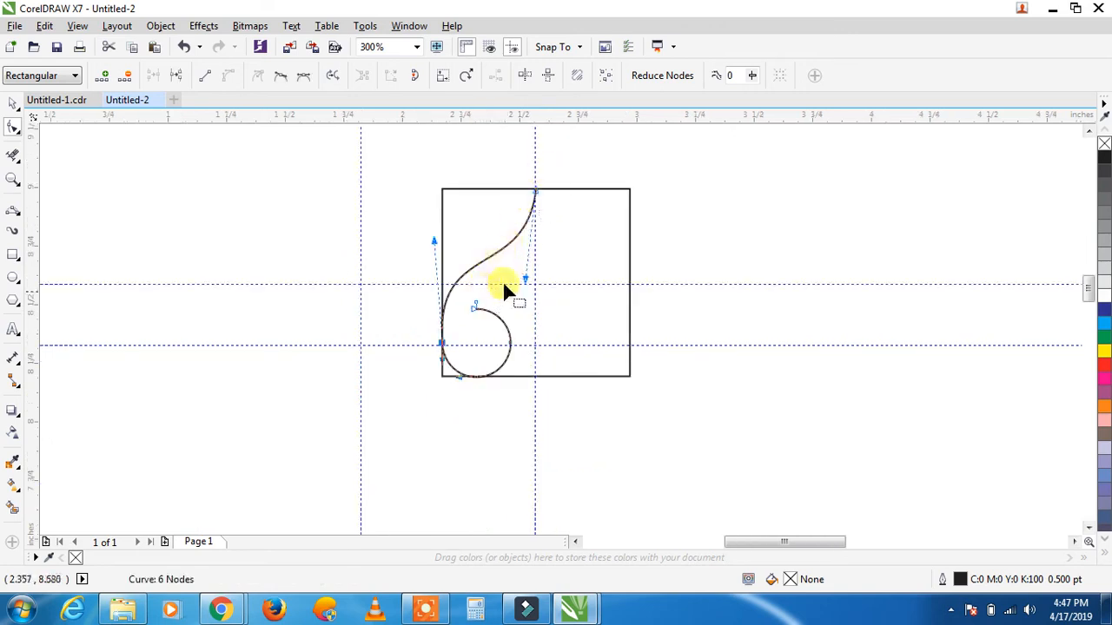
scroll(537, 240, "up", 1)
Step: Duplicate the finished curve into the right half of the square and mirror the copy horizontally
left_click(13, 102)
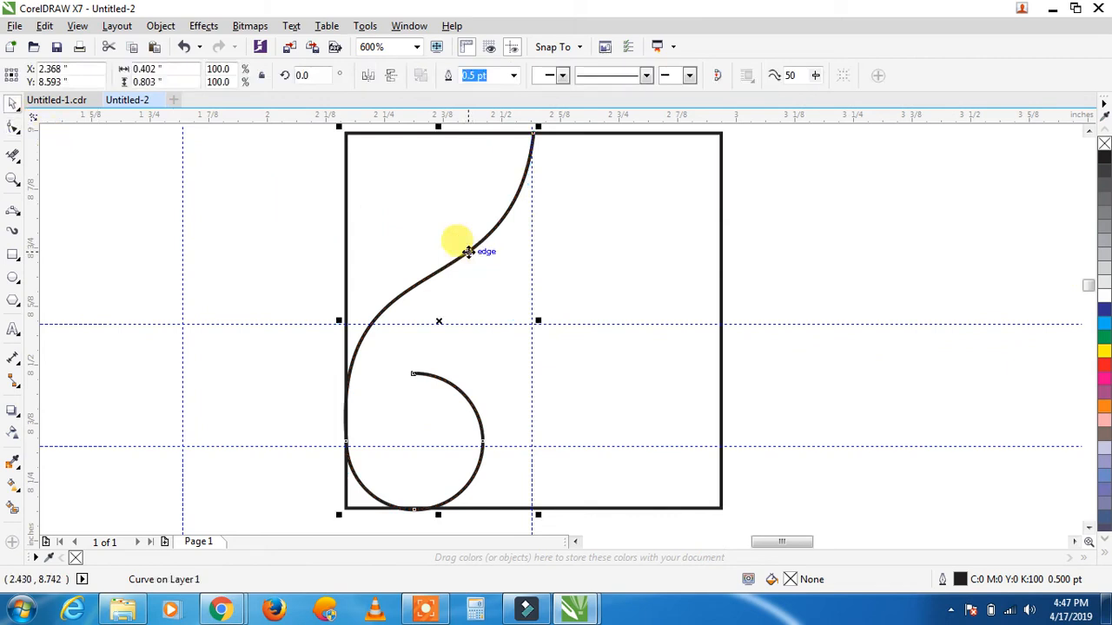
left_click_drag(468, 251, 653, 246)
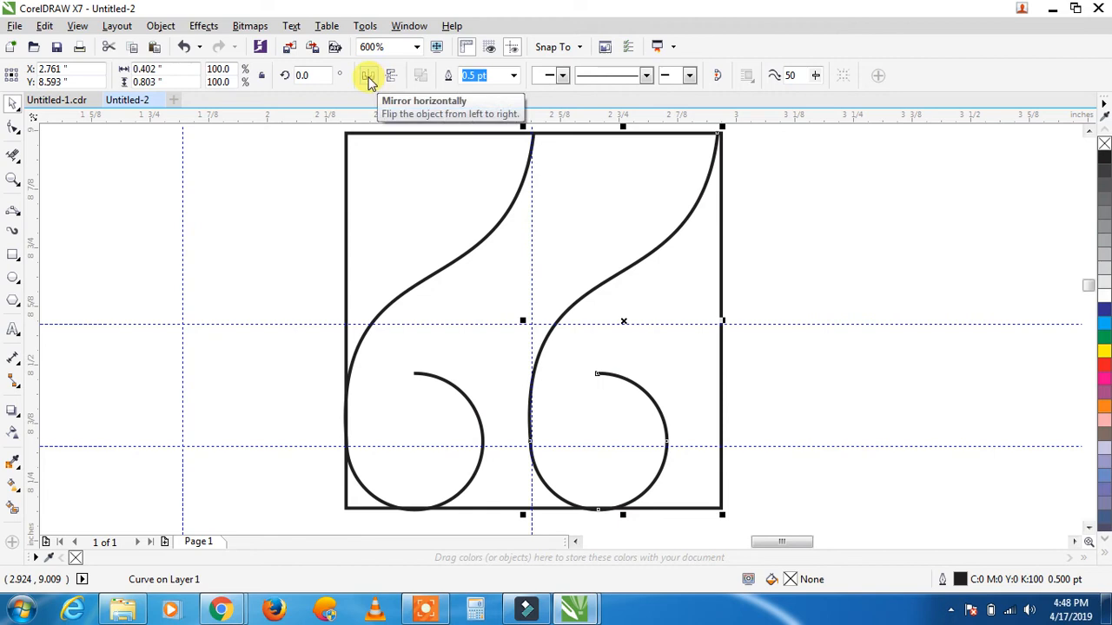
left_click(368, 78)
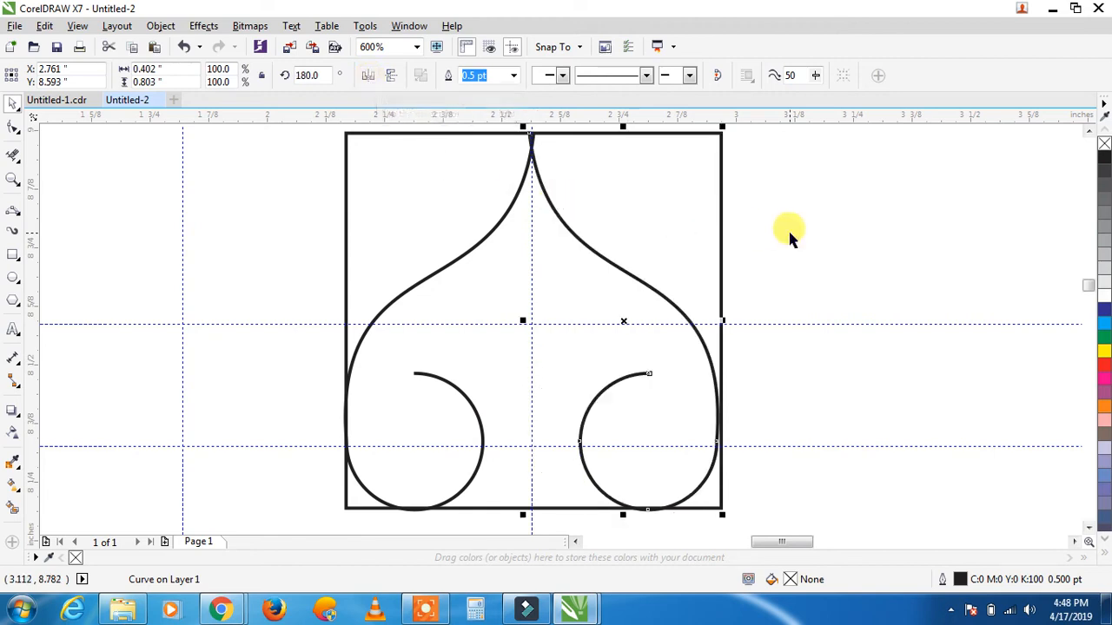
Step: Delete the 0.8 inch construction square, leaving the two mirrored curves
left_click(788, 228)
left_click(616, 136)
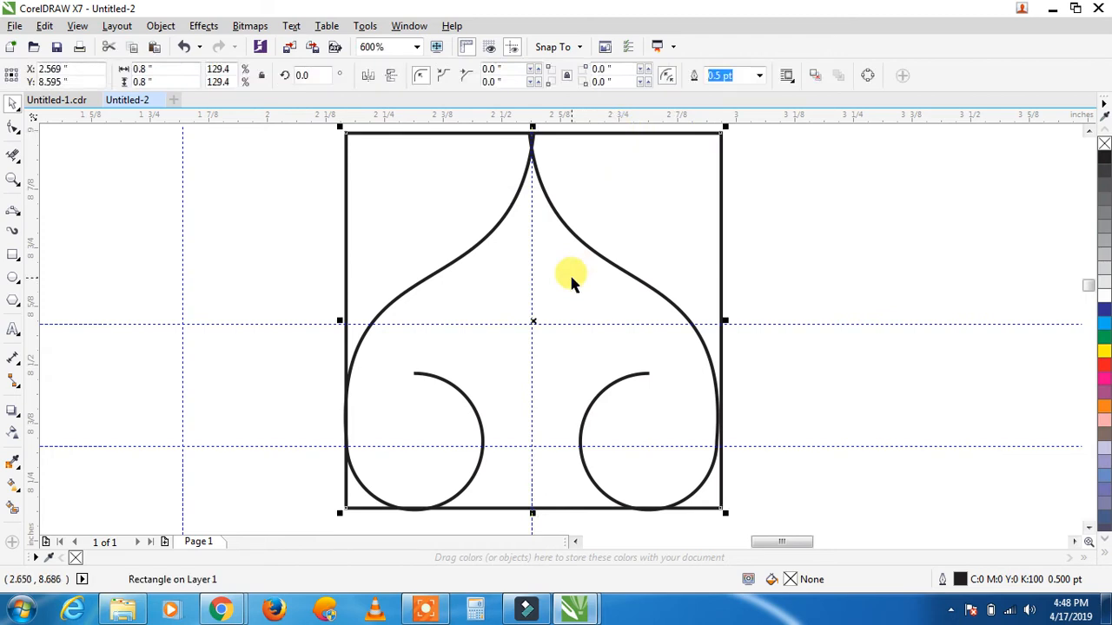
key("Delete")
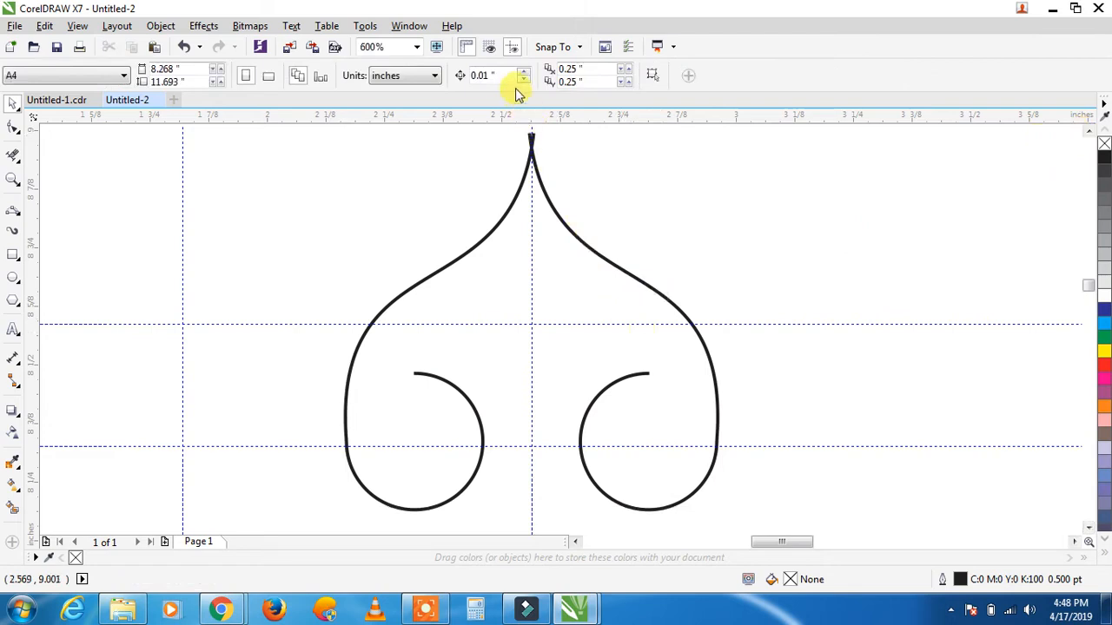
Step: Move the mirrored curve about 0.01 inch to the right so the two upper tips meet without crossing
scroll(515, 88, "up", 1)
left_click(1087, 132)
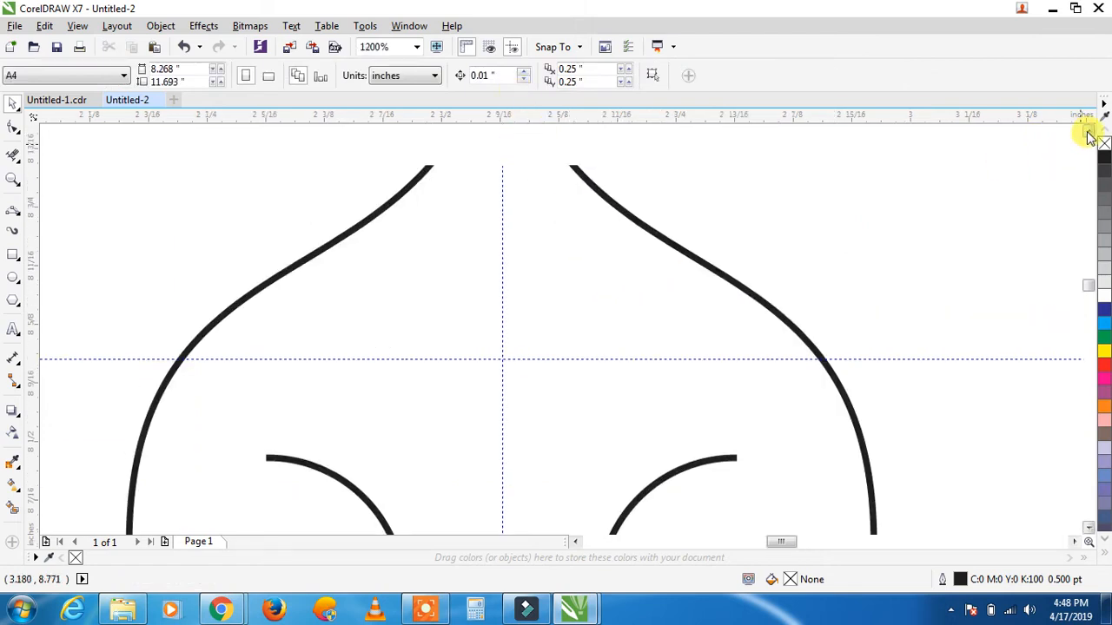
left_click(1088, 132)
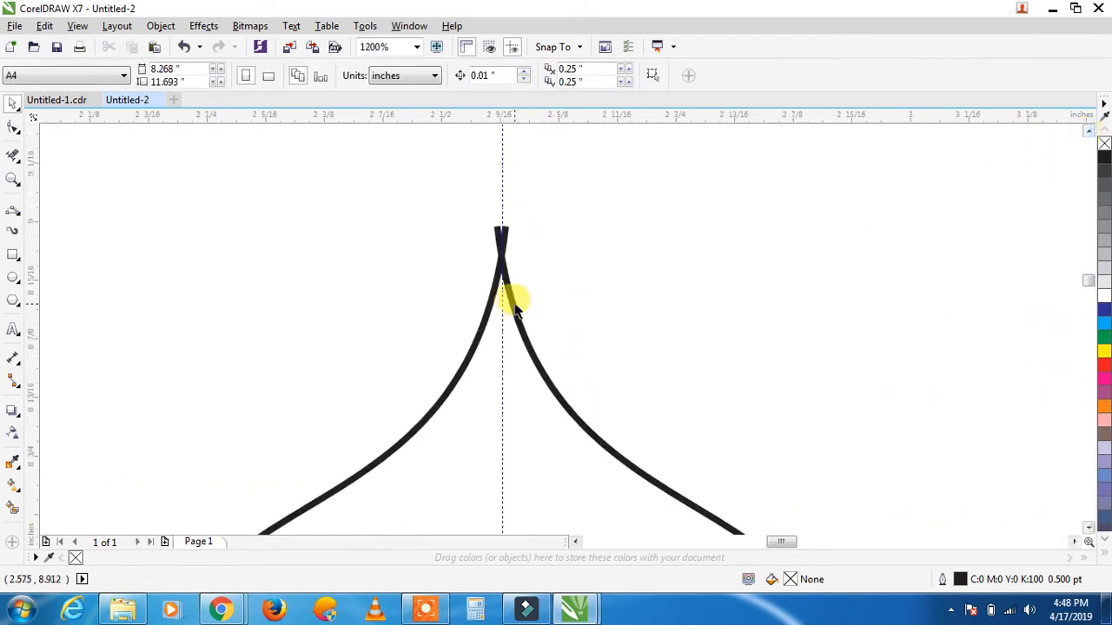
left_click_drag(515, 305, 523, 305)
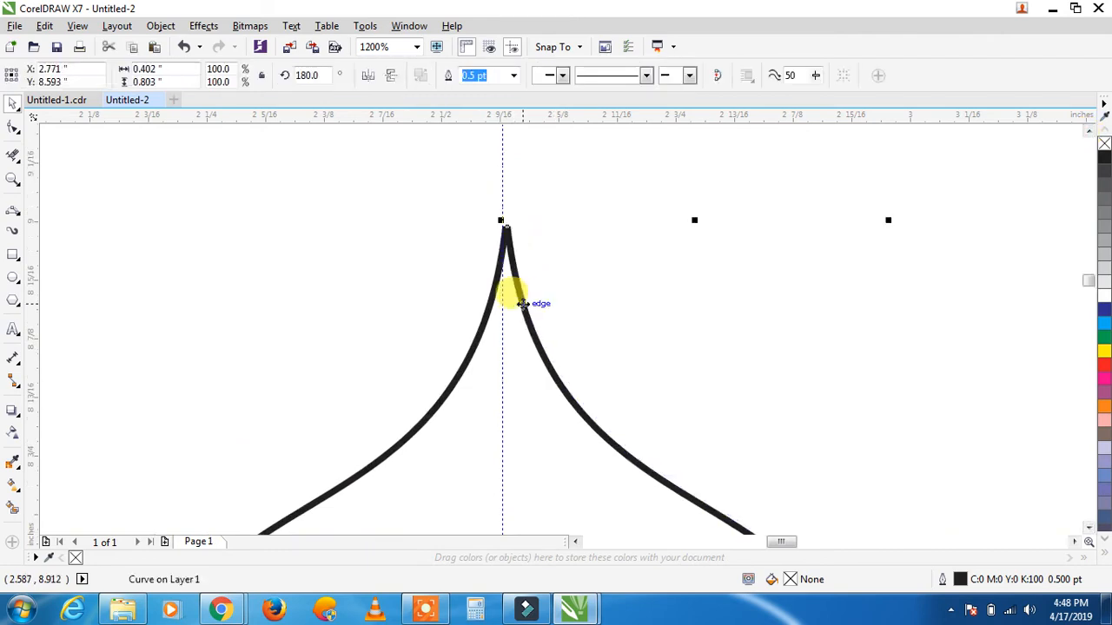
scroll(499, 217, "up", 2)
scroll(534, 251, "down", 1)
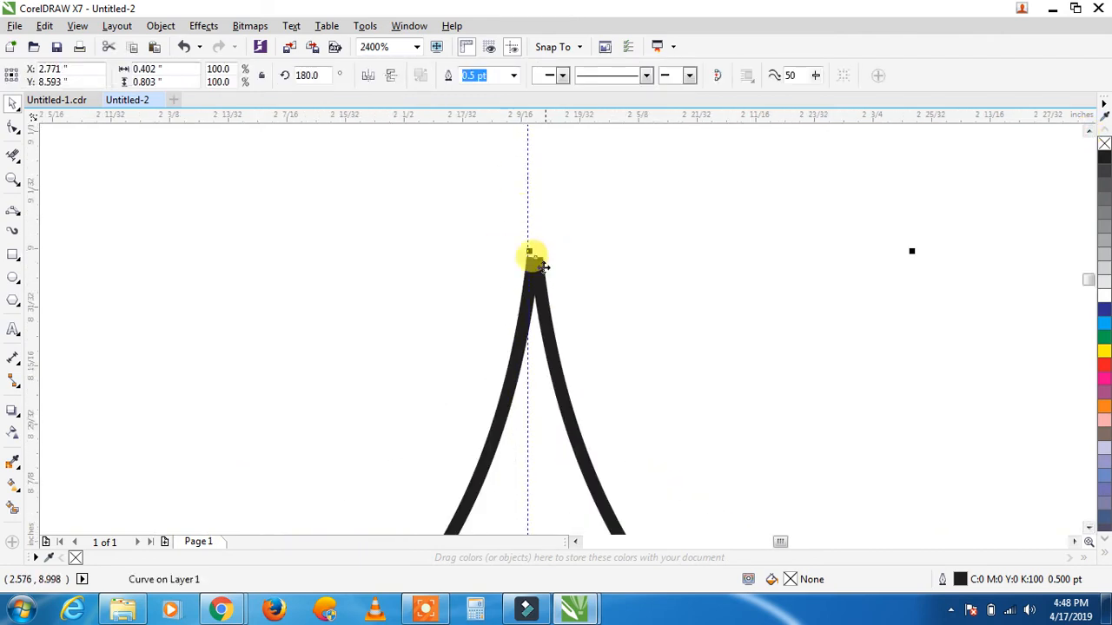
scroll(572, 269, "down", 2)
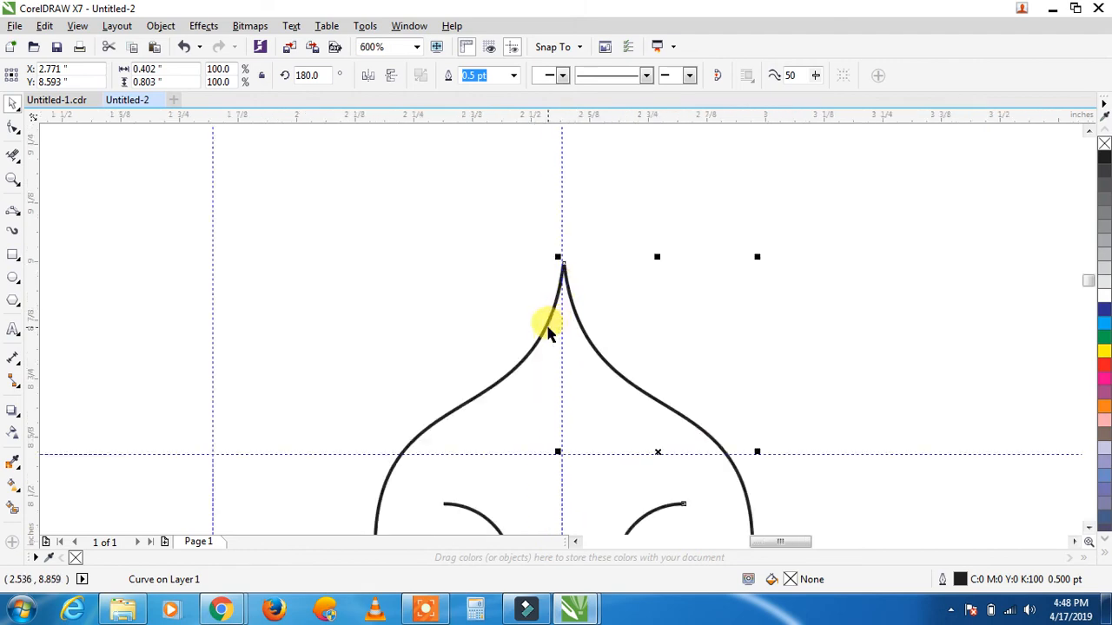
Step: Combine the left and right curves into a single curve object
left_click(547, 333, "shift")
scroll(565, 249, "up", 1)
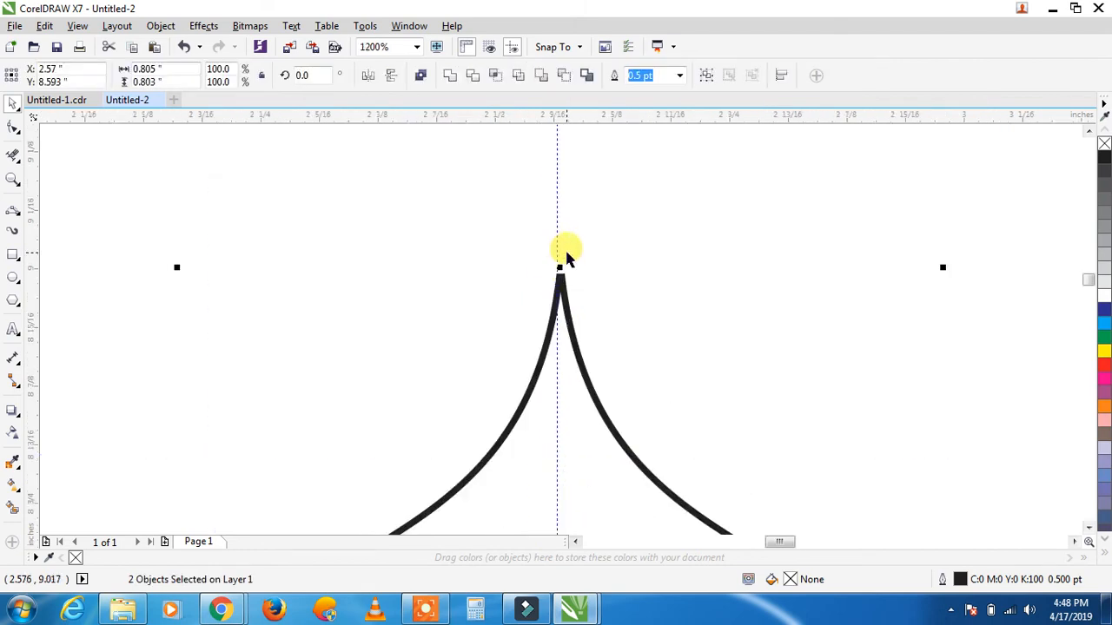
left_click(420, 78)
left_click(600, 207)
scroll(594, 198, "down", 1)
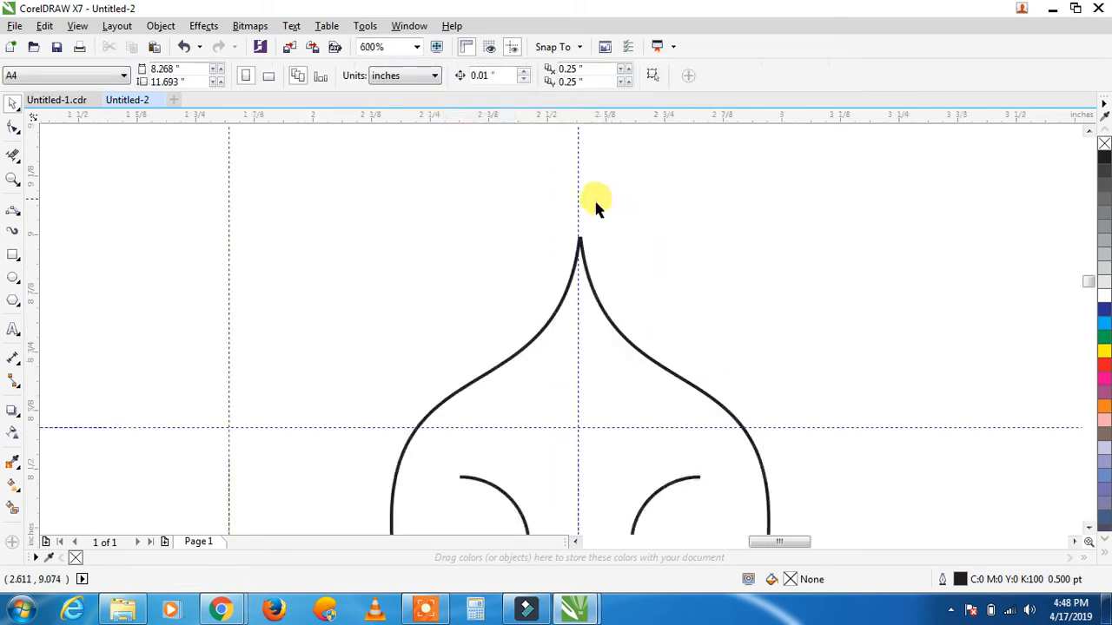
Step: Connect the two end nodes at the apex of the combined curve with Extend Curve to Close
scroll(578, 243, "up", 1)
left_click(569, 256)
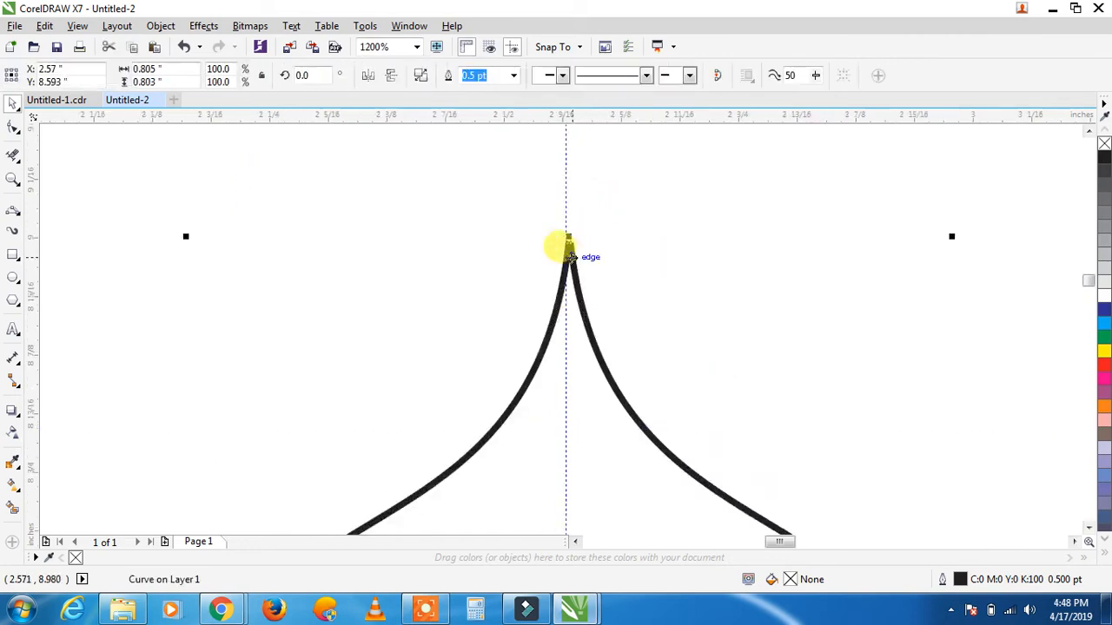
left_click(13, 129)
left_click(481, 193)
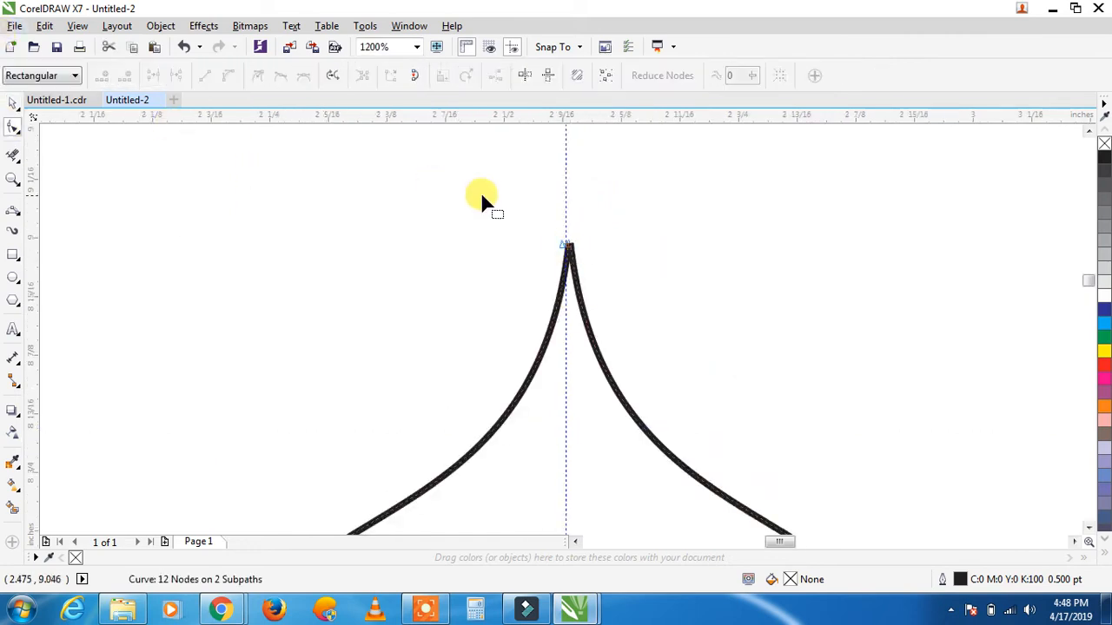
left_click_drag(599, 256, 597, 256)
scroll(573, 247, "up", 3)
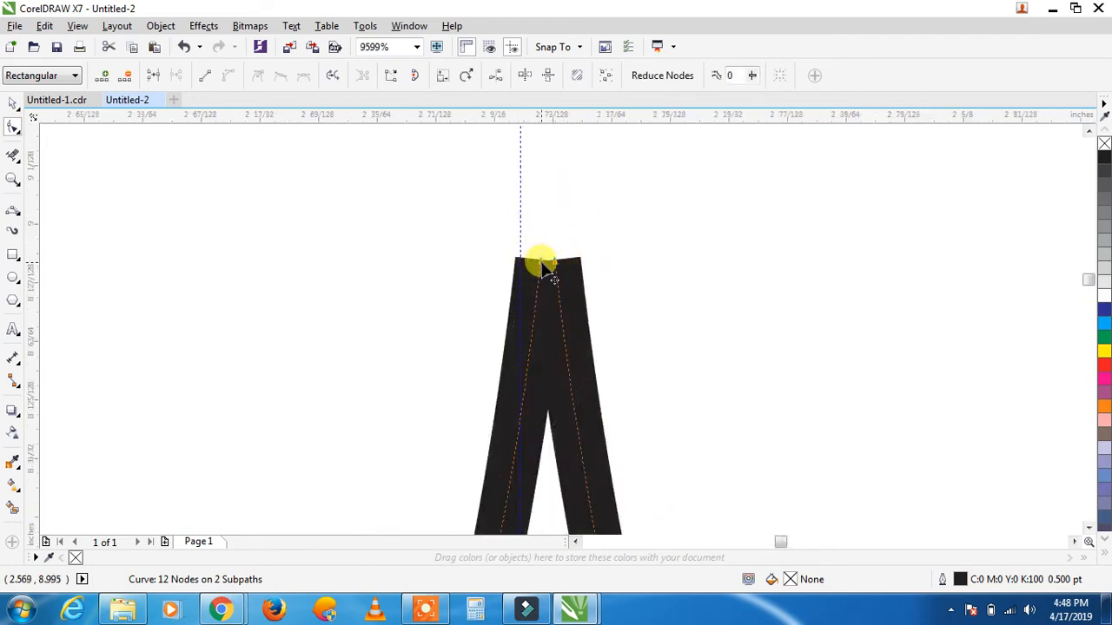
left_click_drag(465, 233, 558, 269)
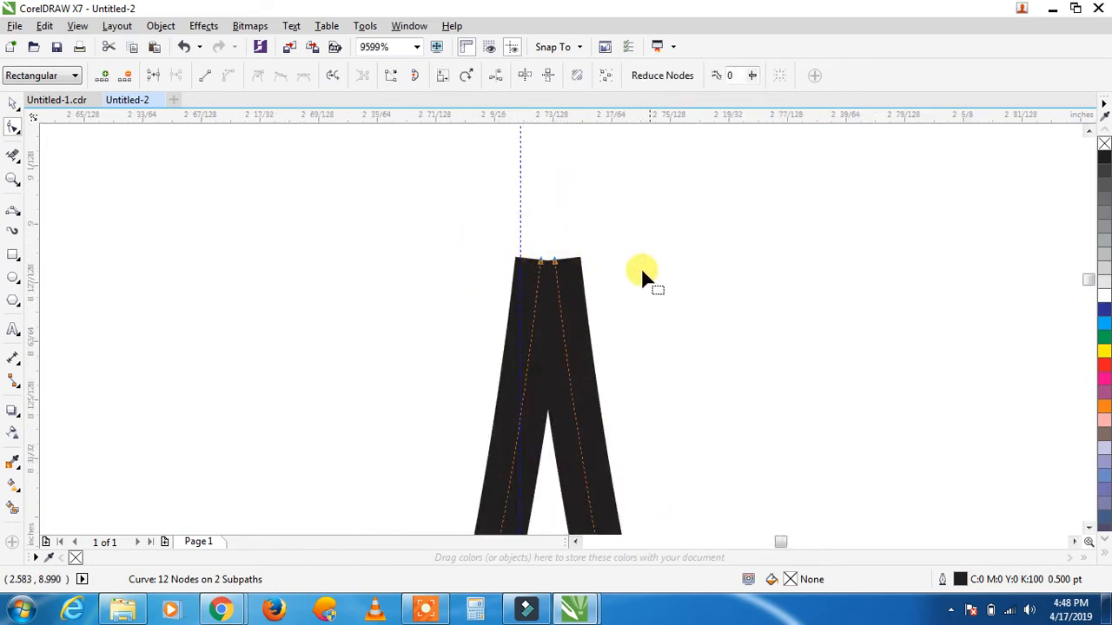
left_click(391, 78)
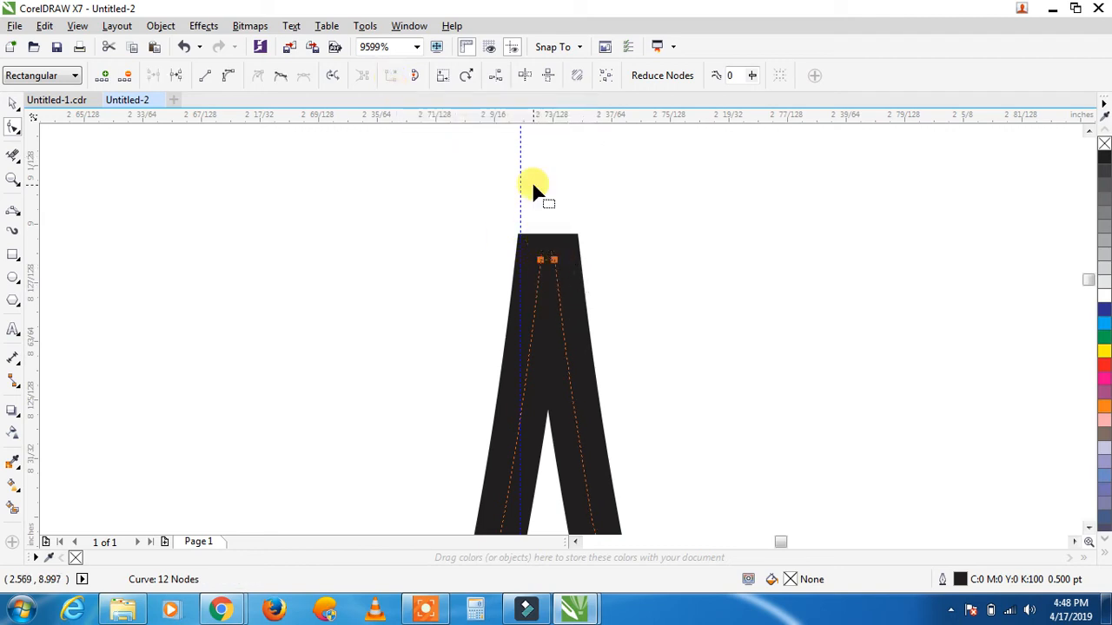
scroll(531, 180, "down", 3)
scroll(543, 222, "down", 2)
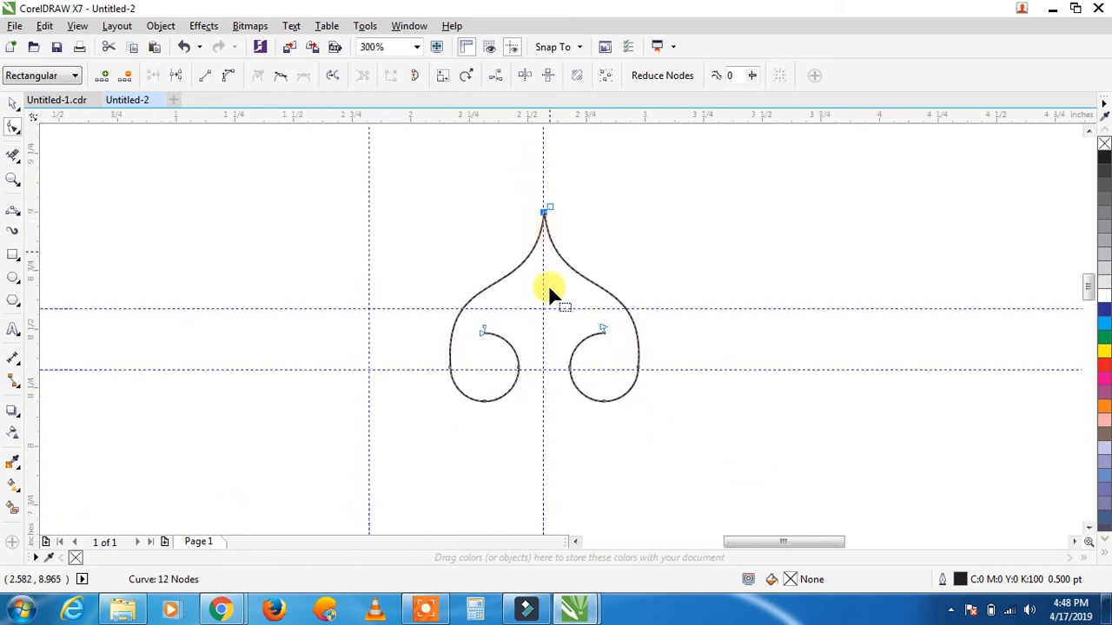
scroll(545, 343, "up", 1)
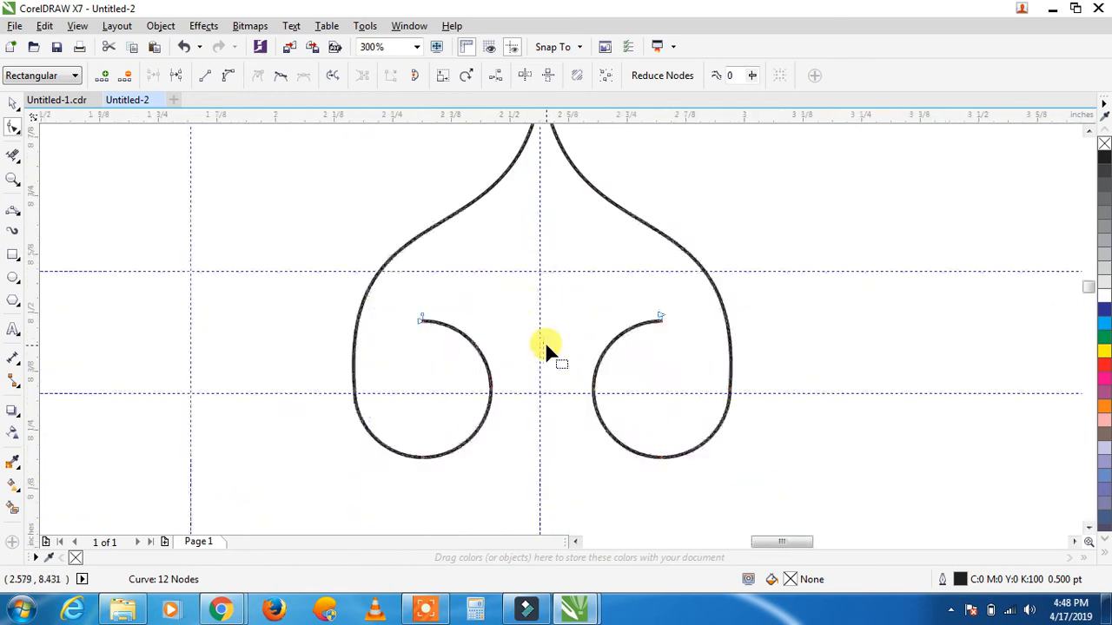
Step: Select the joined curve and keep its outline width at 0.5 pt
left_click(13, 105)
scroll(521, 239, "down", 1)
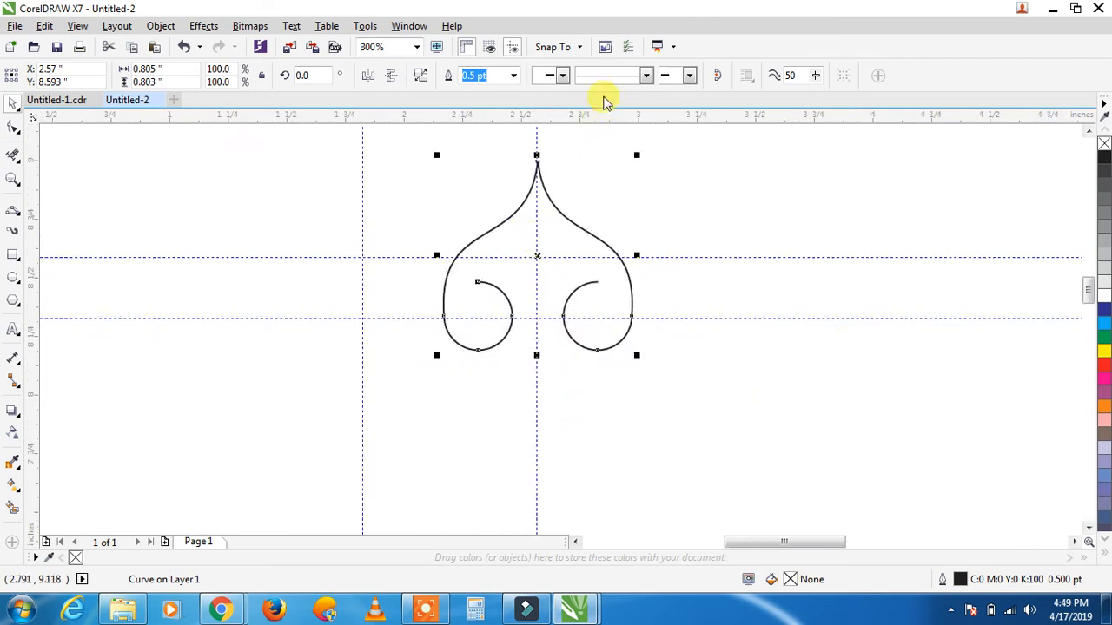
left_click(513, 76)
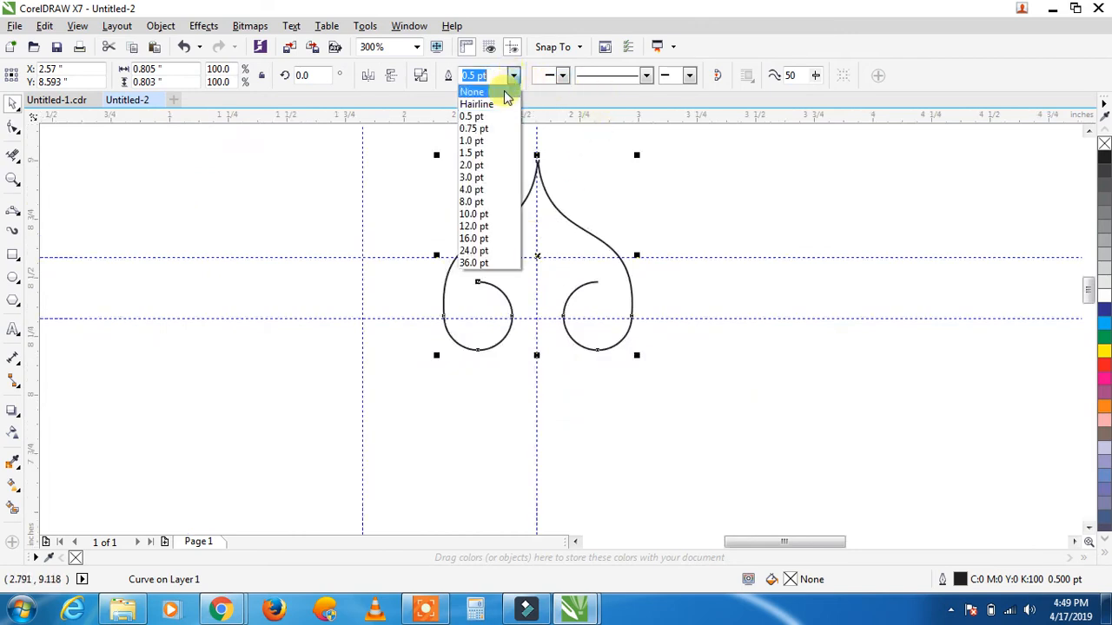
left_click(489, 154)
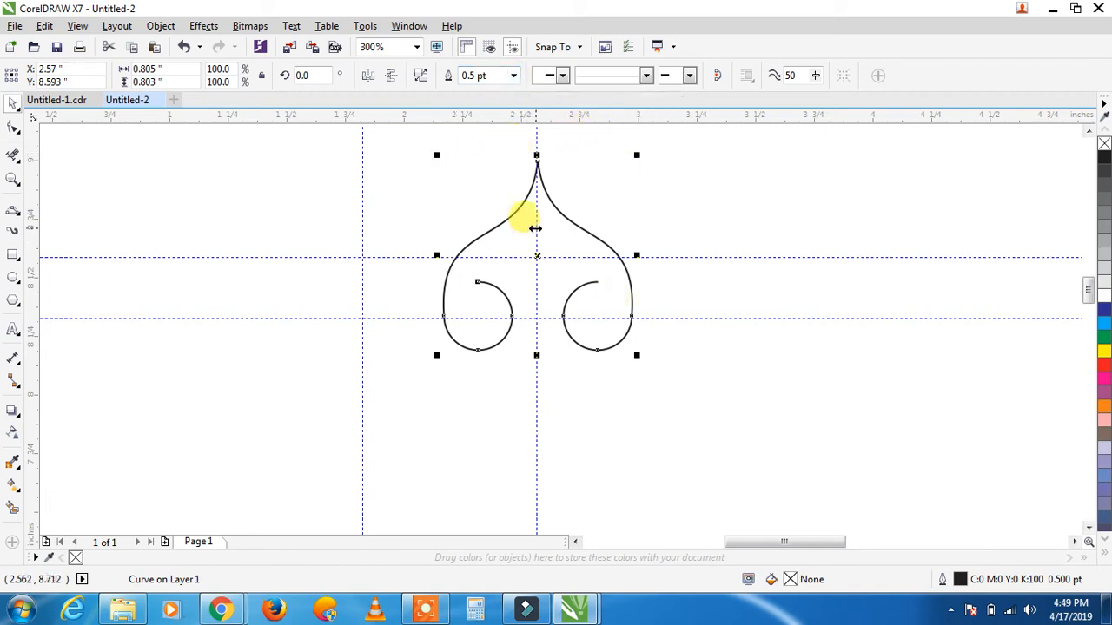
Step: Draw a circle about 0.34 inch across beside the ornament and duplicate it horizontally so the two circles overlap
scroll(536, 229, "up", 1)
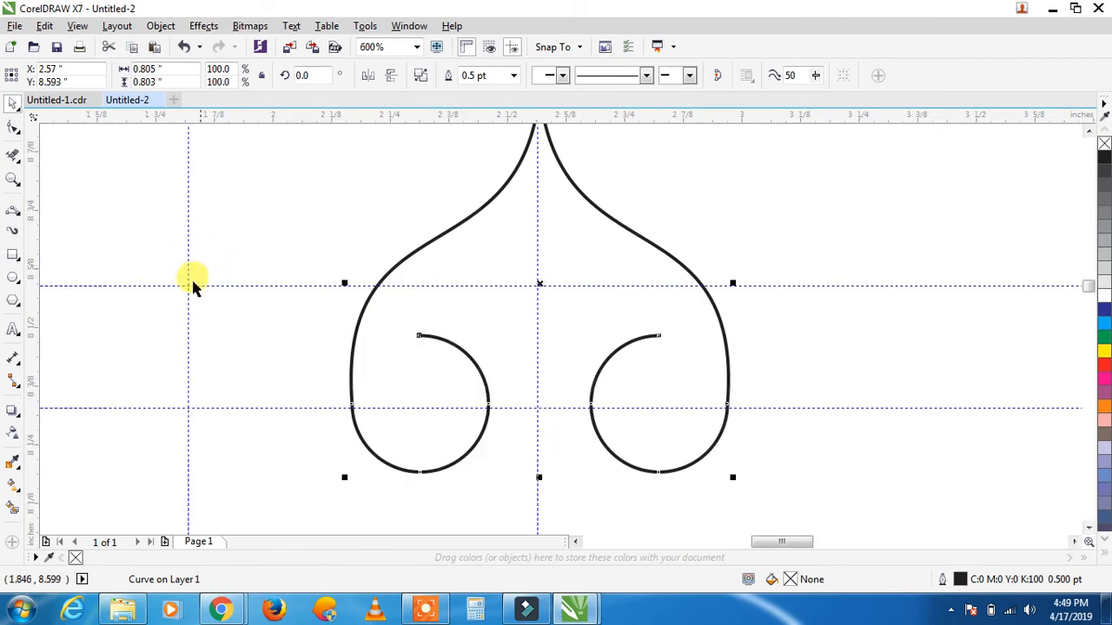
left_click(13, 279)
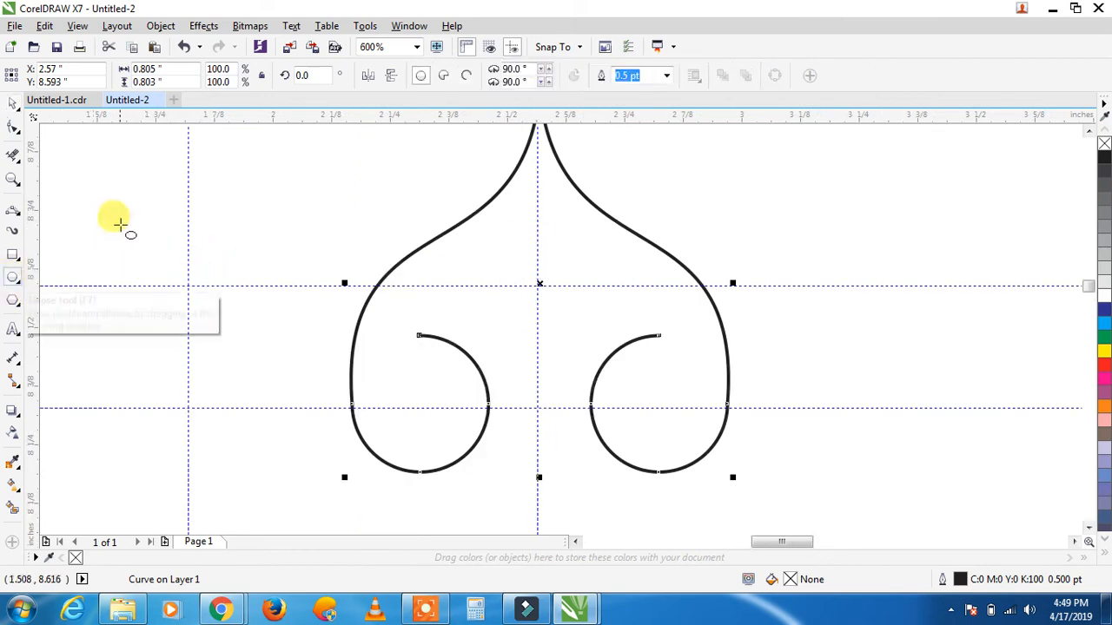
left_click_drag(153, 183, 252, 334)
left_click(13, 103)
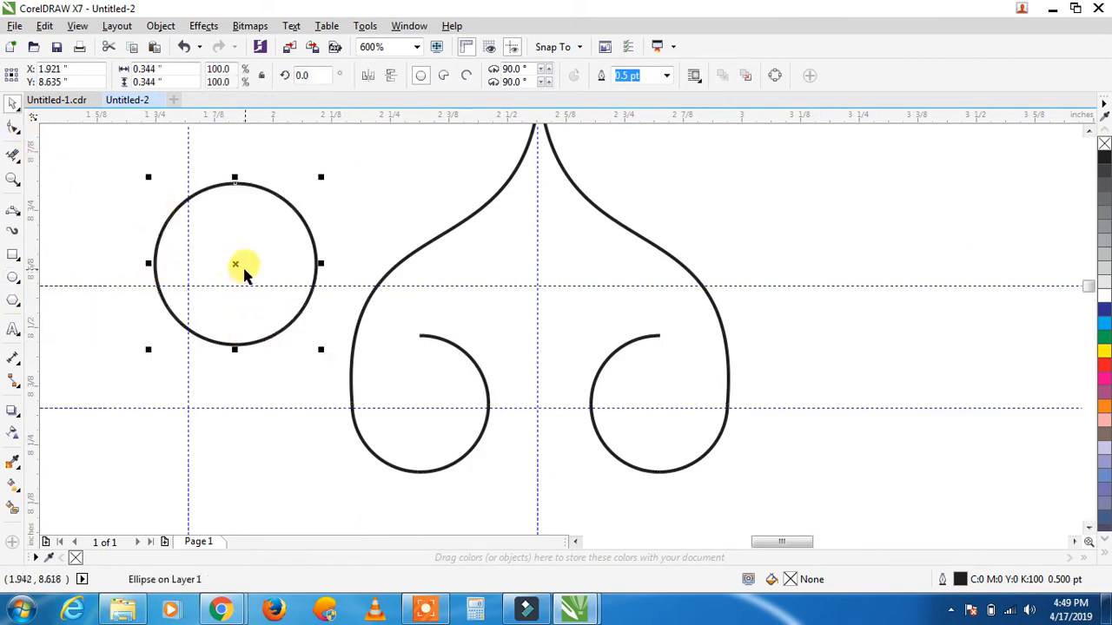
left_click_drag(234, 266, 348, 263)
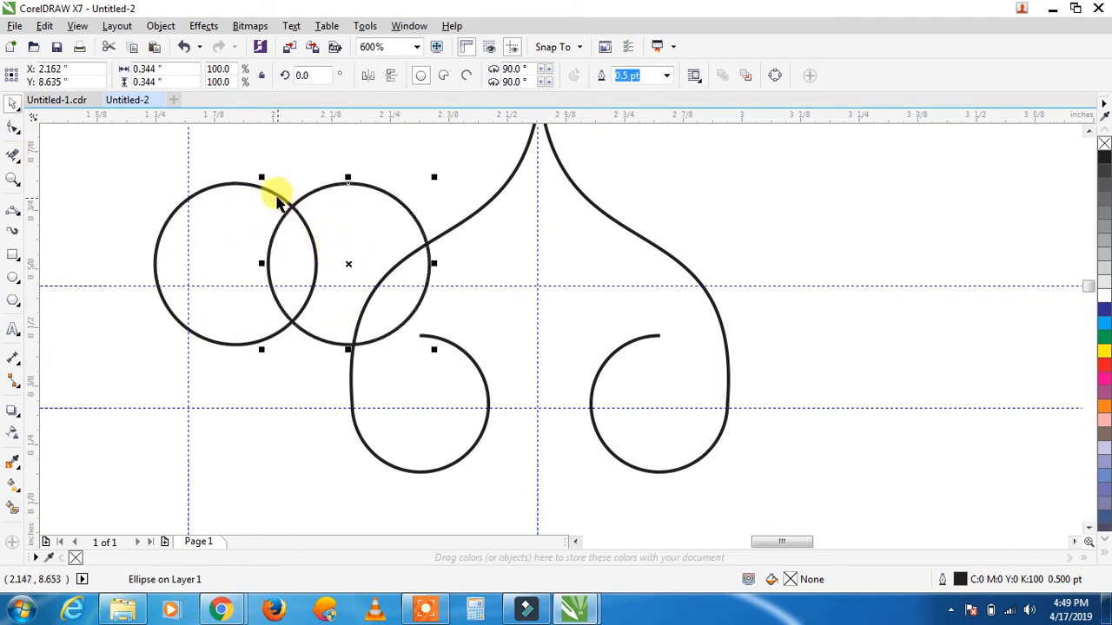
Step: Move both circles to the ornament's right side, intersect them and place the resulting leaf shape below the circles
left_click(272, 194, "shift")
left_click_drag(296, 193, 855, 163)
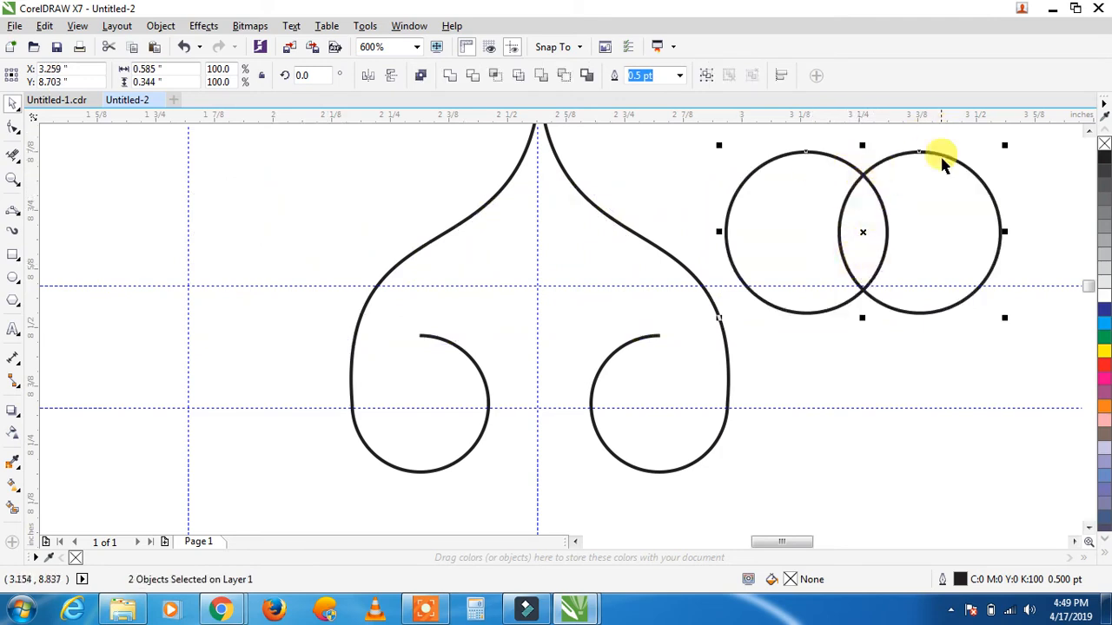
left_click(497, 78)
left_click_drag(880, 265, 873, 413)
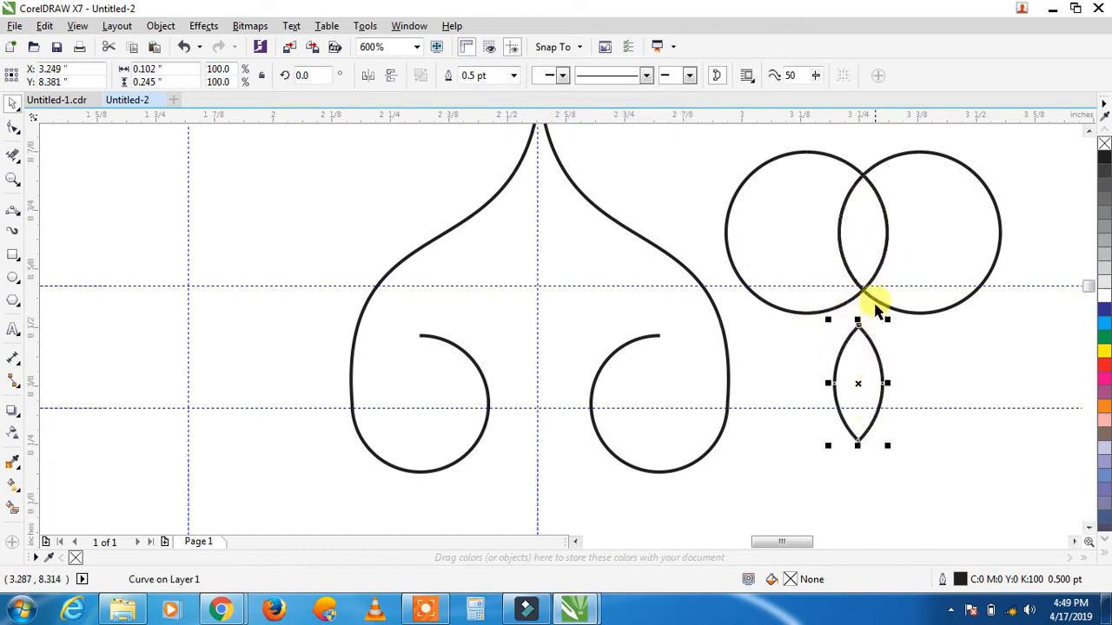
Step: Delete the two overlapping source circles, leaving only the leaf shape
left_click(862, 294)
key("Delete")
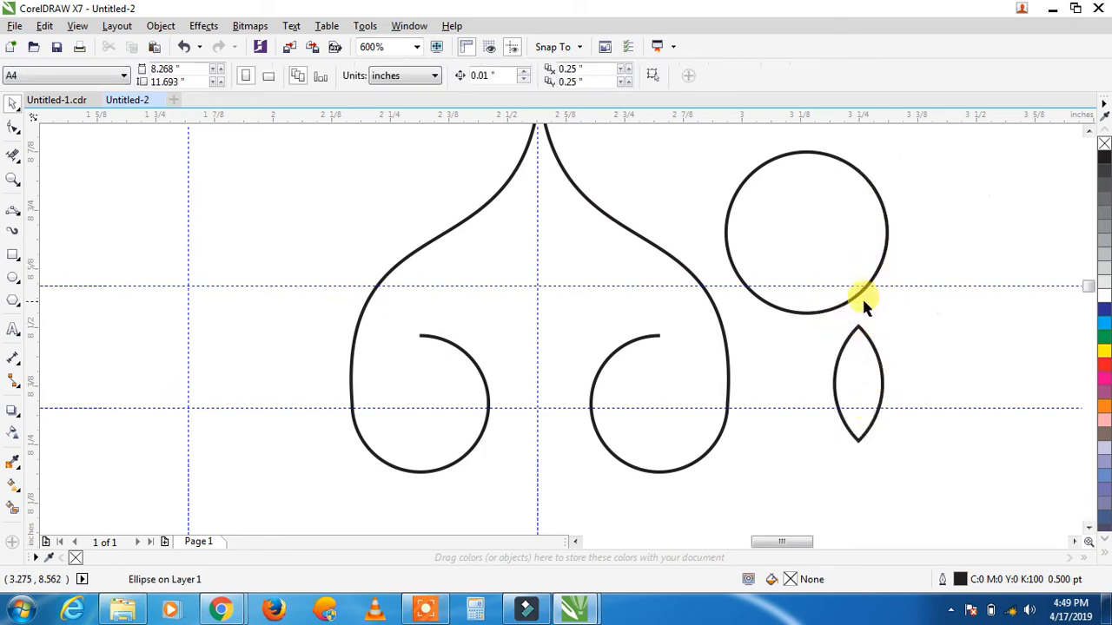
left_click(851, 298)
key("Delete")
Step: Place the leaf shape on the ornament's centre line, scale it about its centre to about 79% and fill it black
left_click_drag(864, 338, 547, 226)
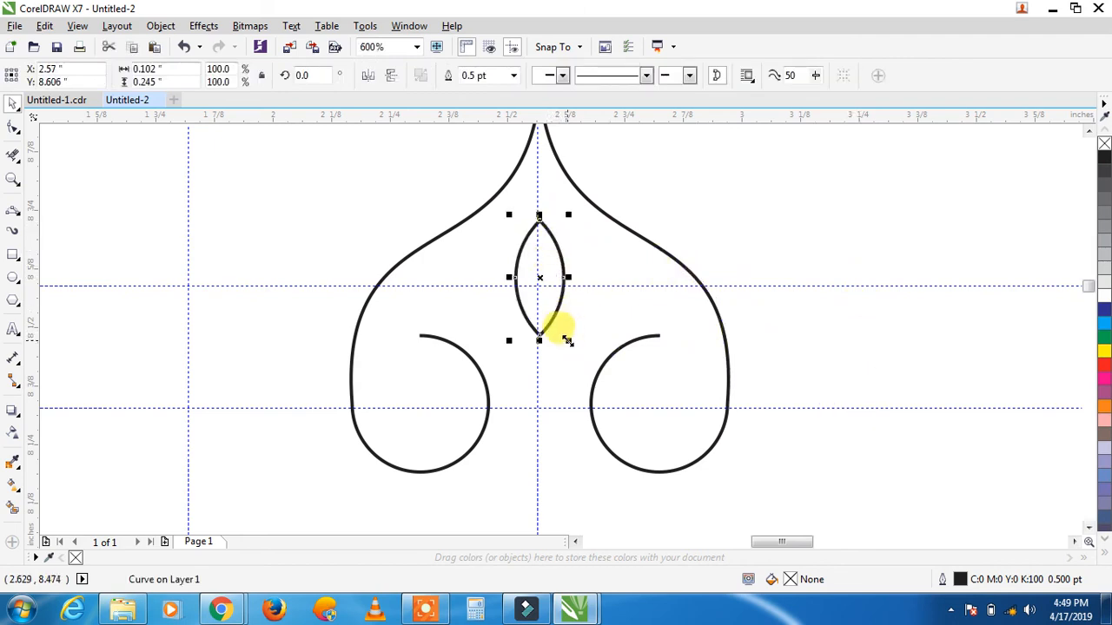
left_click_drag(565, 341, 560, 336)
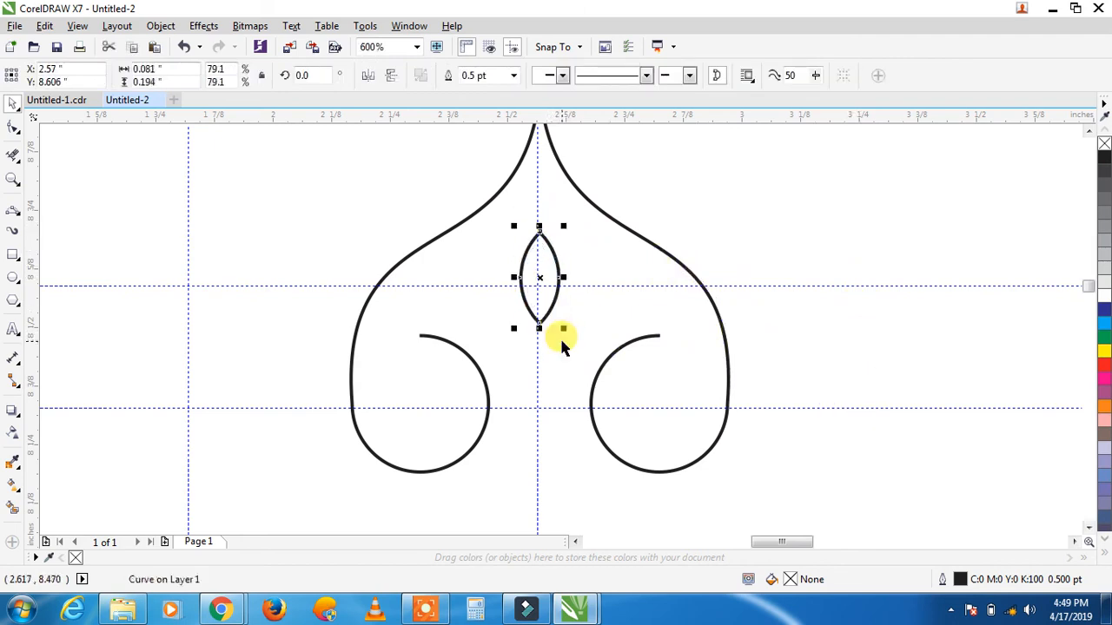
left_click(1103, 160)
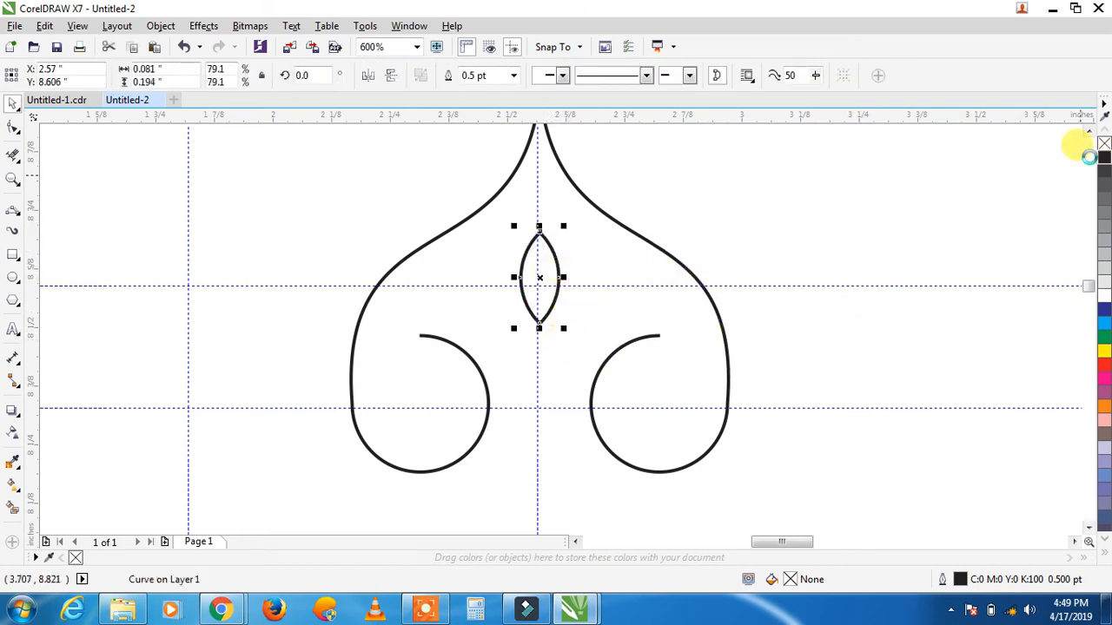
left_click(572, 250)
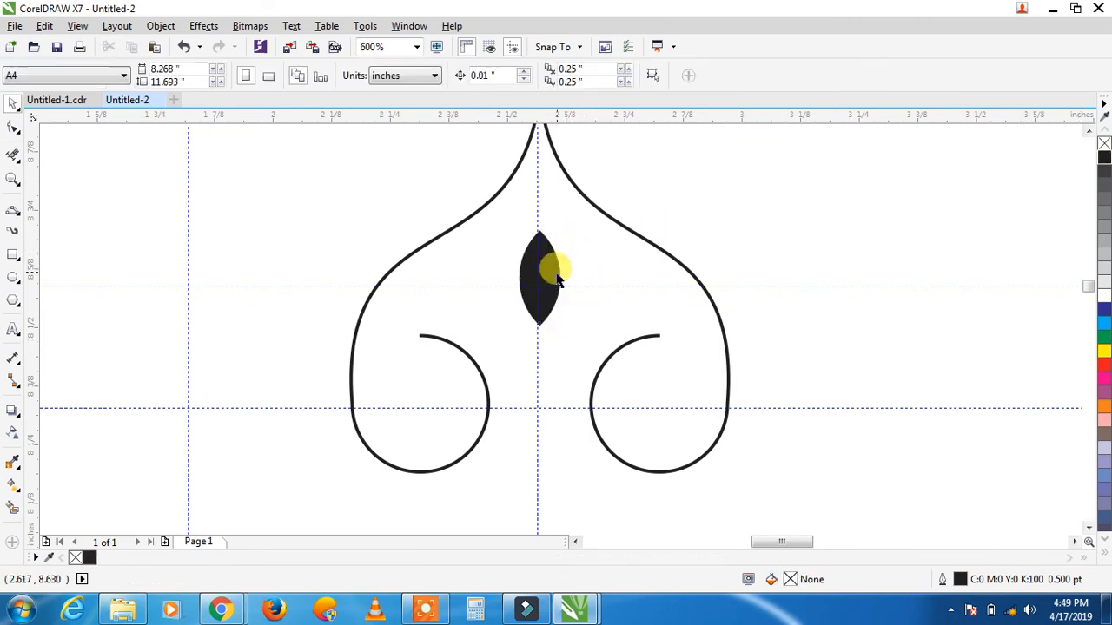
Step: Draw a black-filled circle about 0.1 inch across inside the left scroll and copy it into the right scroll
left_click(13, 280)
left_click_drag(422, 415, 436, 422)
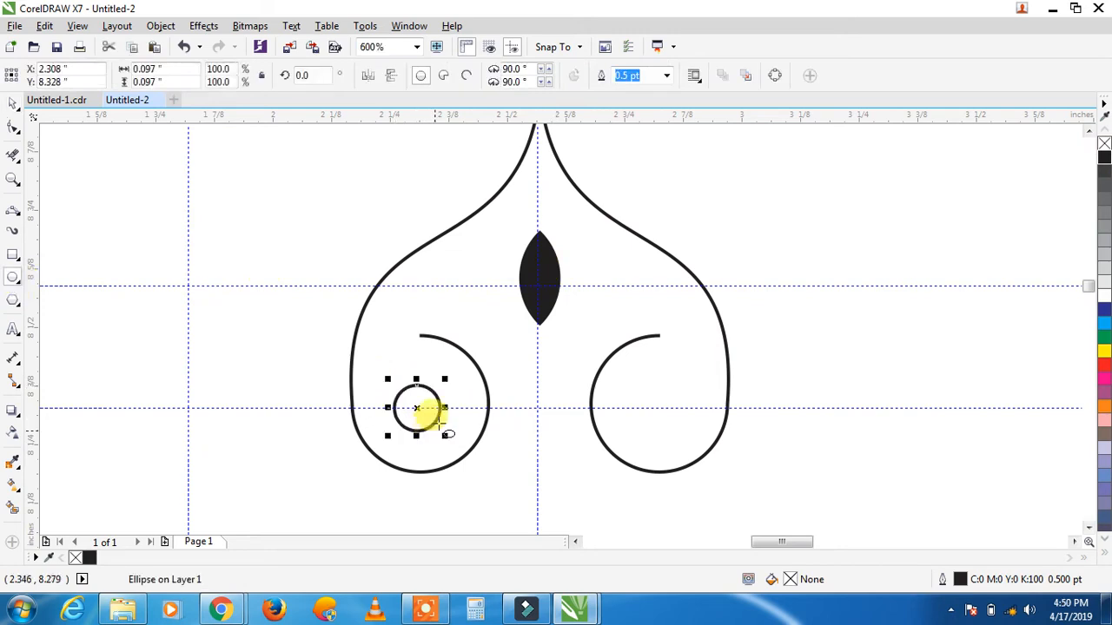
left_click(1105, 163)
left_click(13, 104)
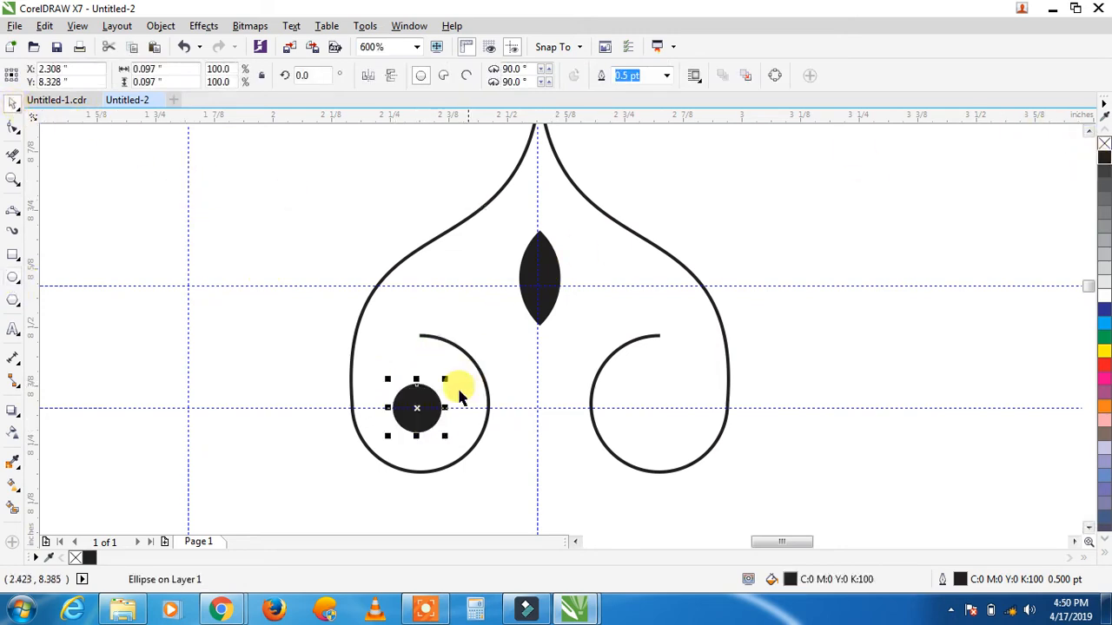
left_click_drag(417, 405, 663, 404)
Step: Select the ornament curve, the leaf and both dots, and group them
scroll(608, 372, "down", 2)
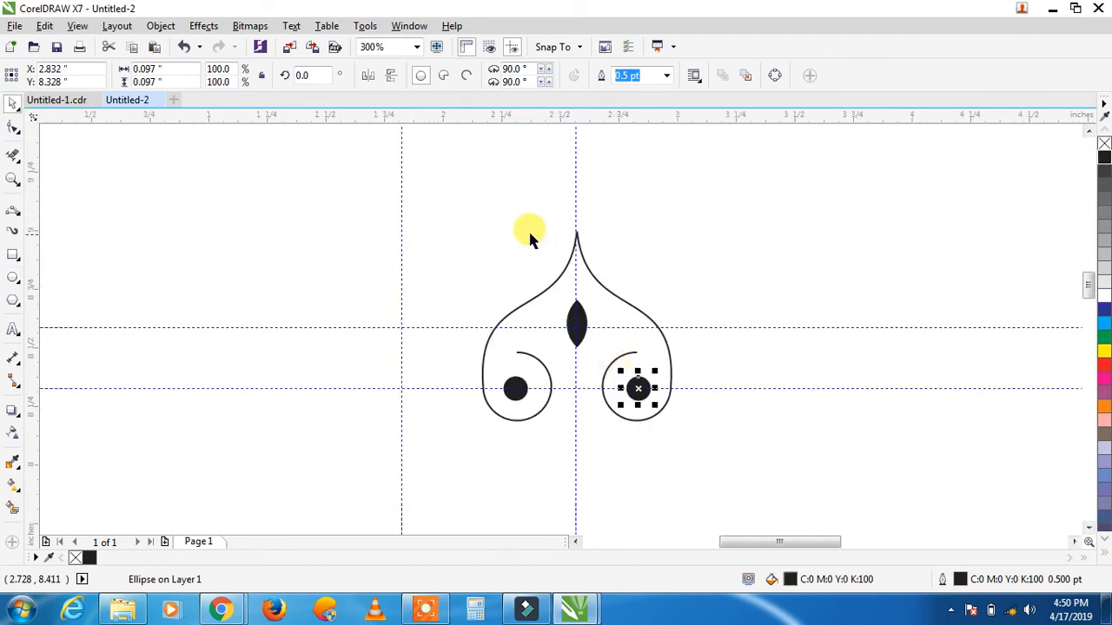
mouse_move(463, 205)
left_mouse_down()
mouse_move(635, 412)
mouse_move(706, 446)
mouse_move(601, 379)
mouse_move(426, 186)
left_mouse_up()
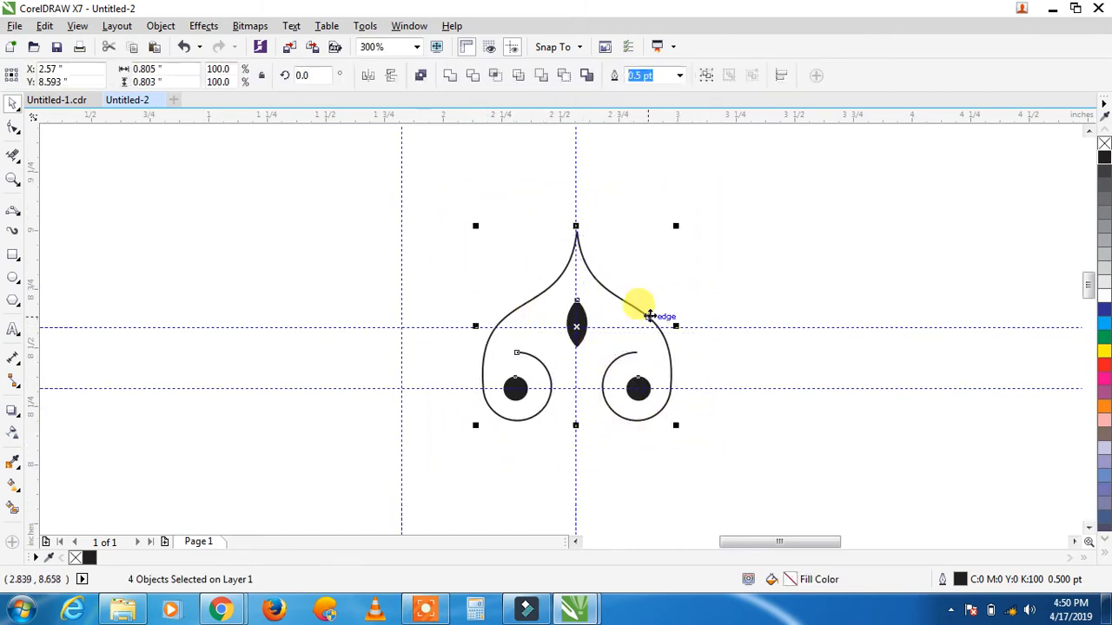
key("ctrl+g")
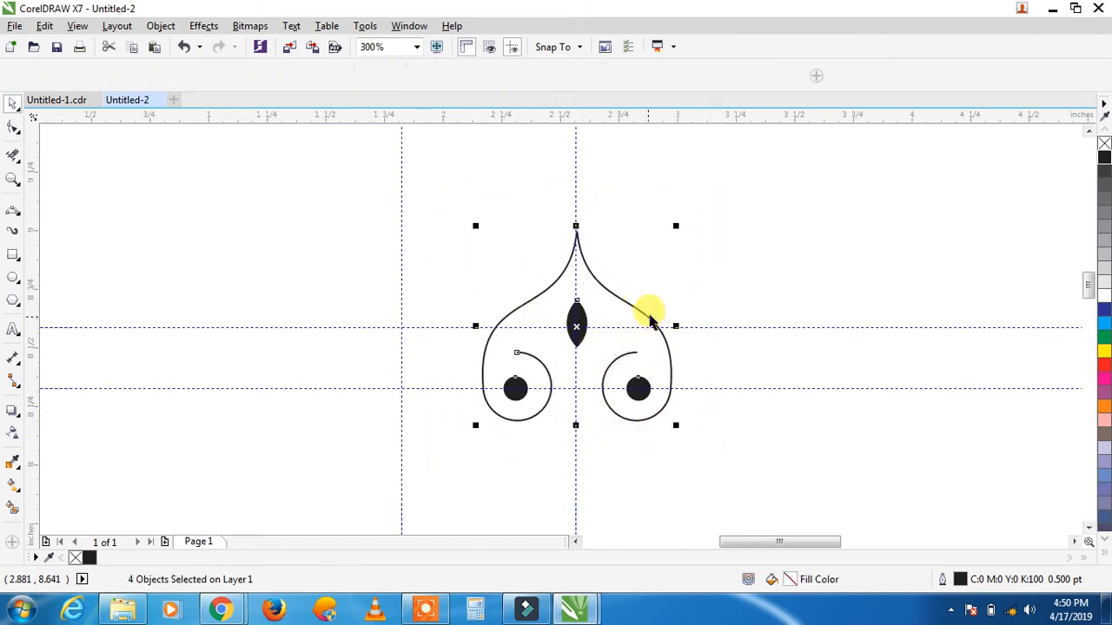
Step: Draw a circle about 1.79 inches across below the ornament and set its outline width to 1.5 pt
scroll(630, 231, "down", 3)
scroll(625, 228, "up", 2)
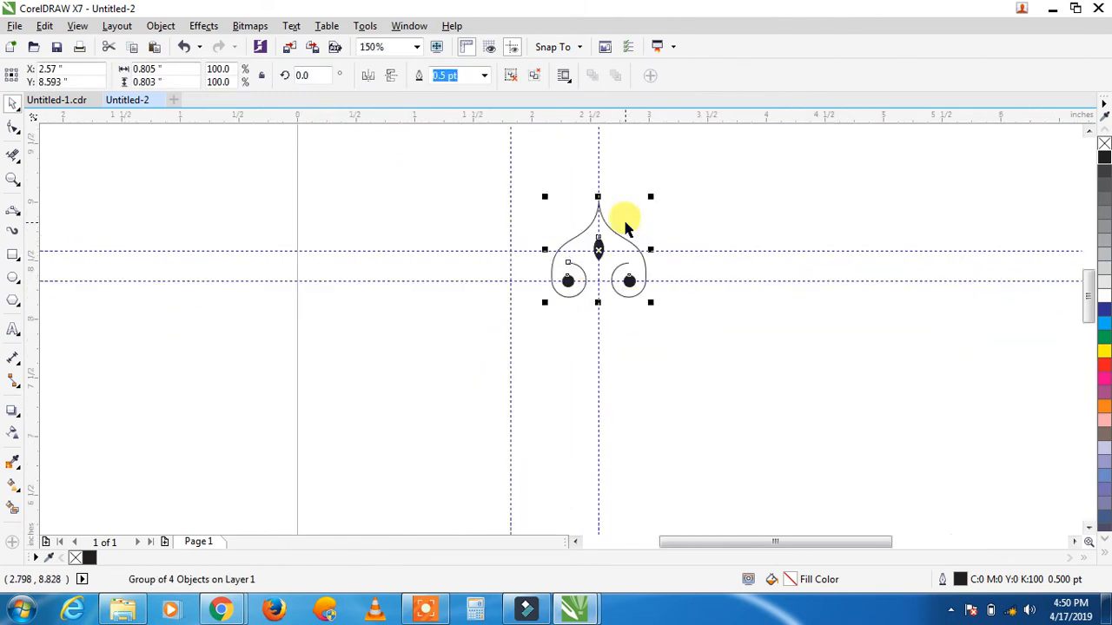
left_click(12, 278)
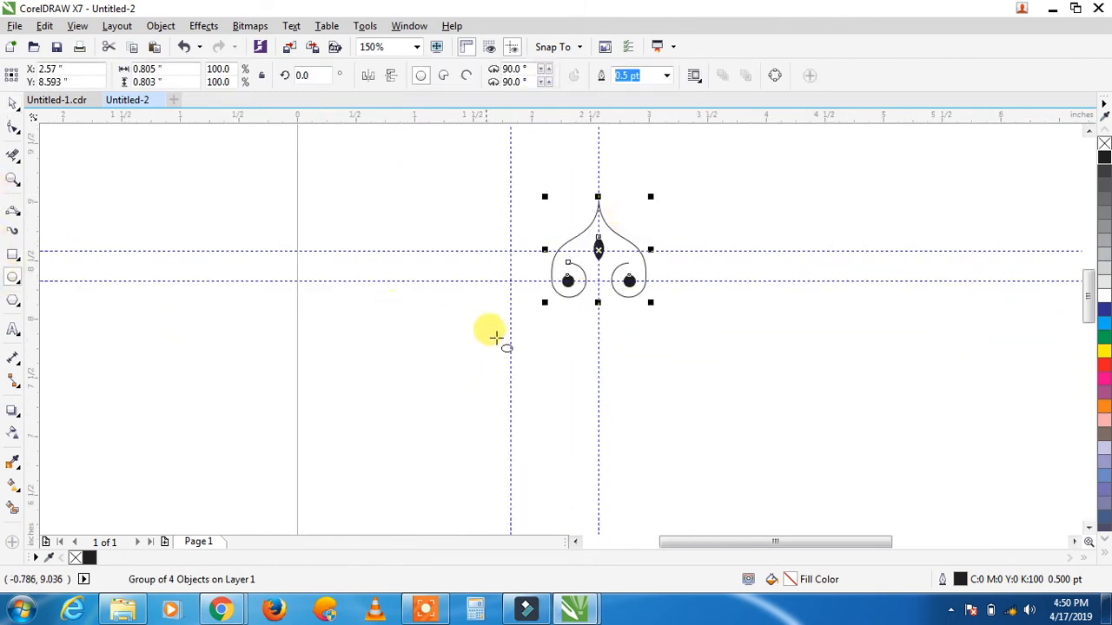
left_click_drag(532, 322, 740, 515)
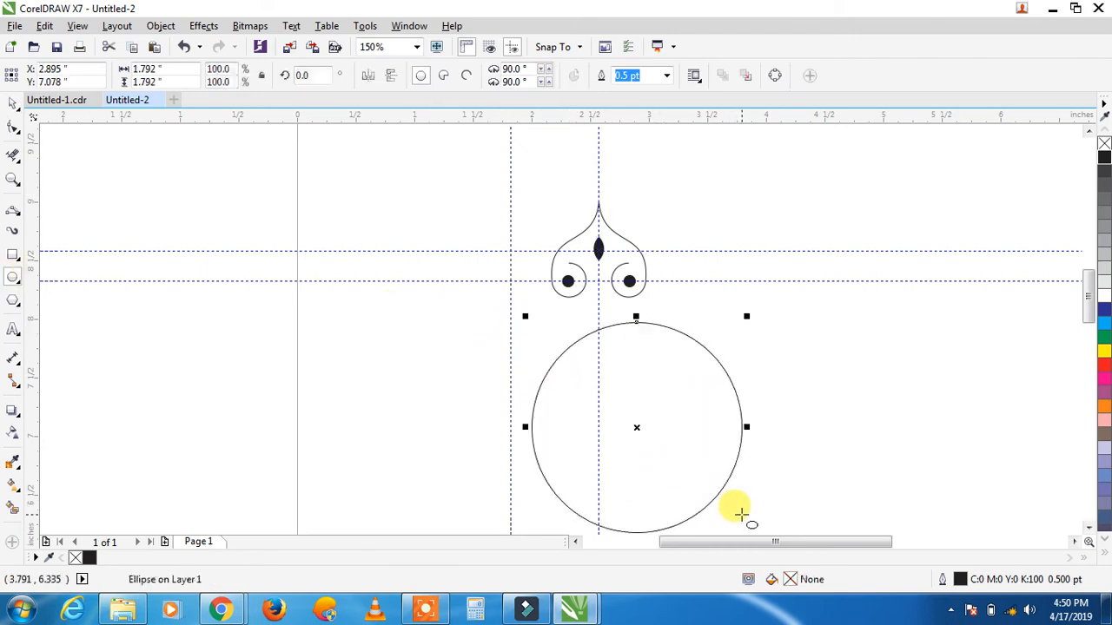
left_click(667, 76)
left_click(644, 150)
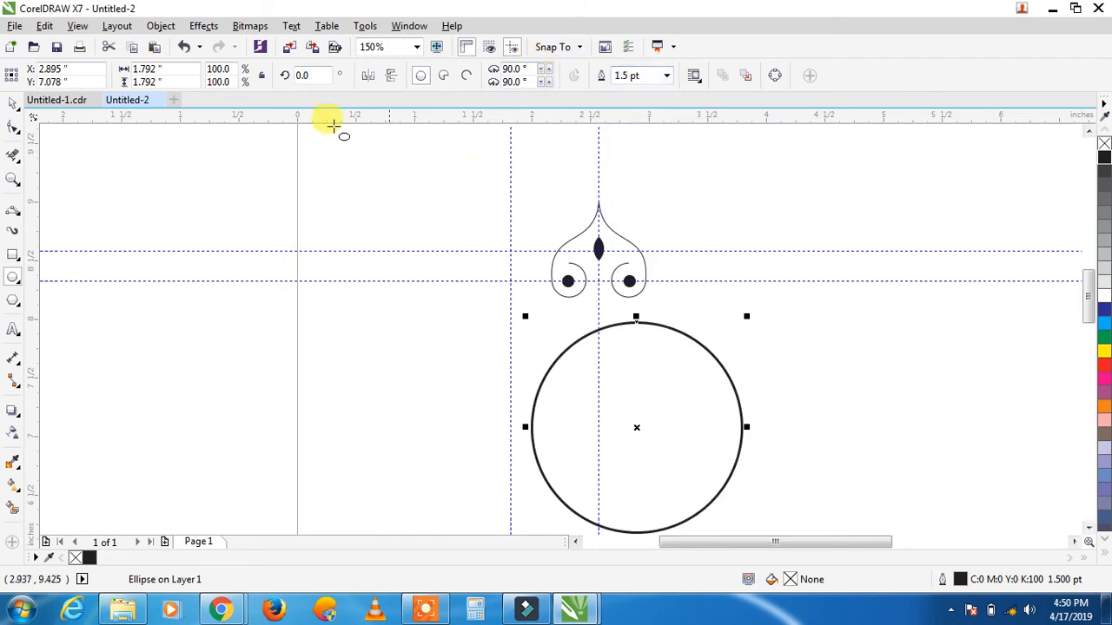
Step: Set the large circle's width and height to 2.7 inches and move it down clear of the ornament
left_click(139, 69)
type("2.7")
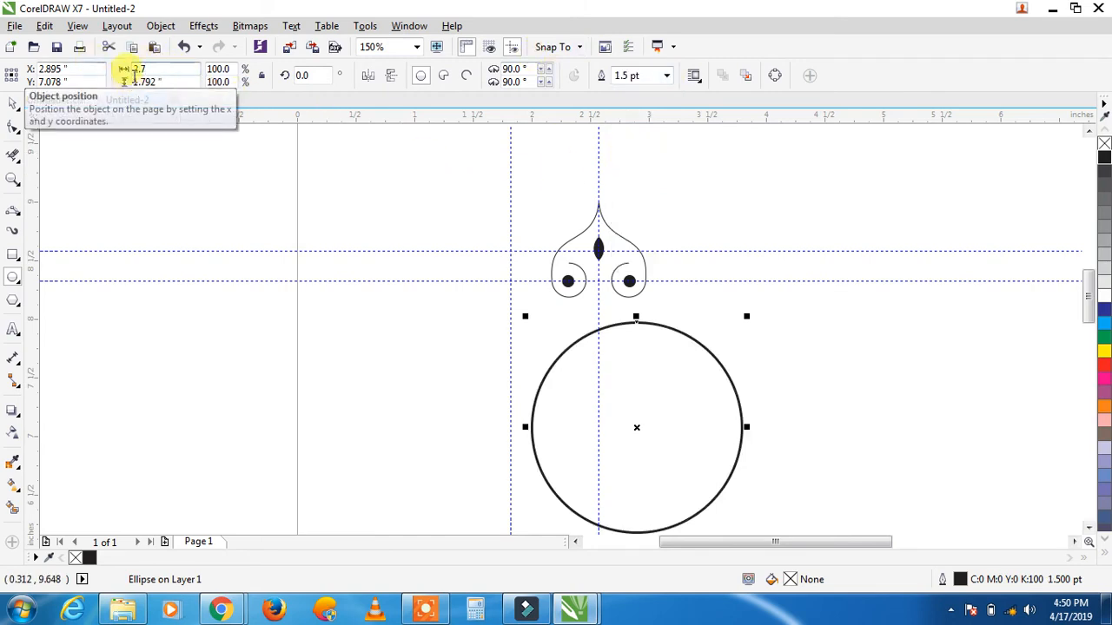
key("Tab")
type("2")
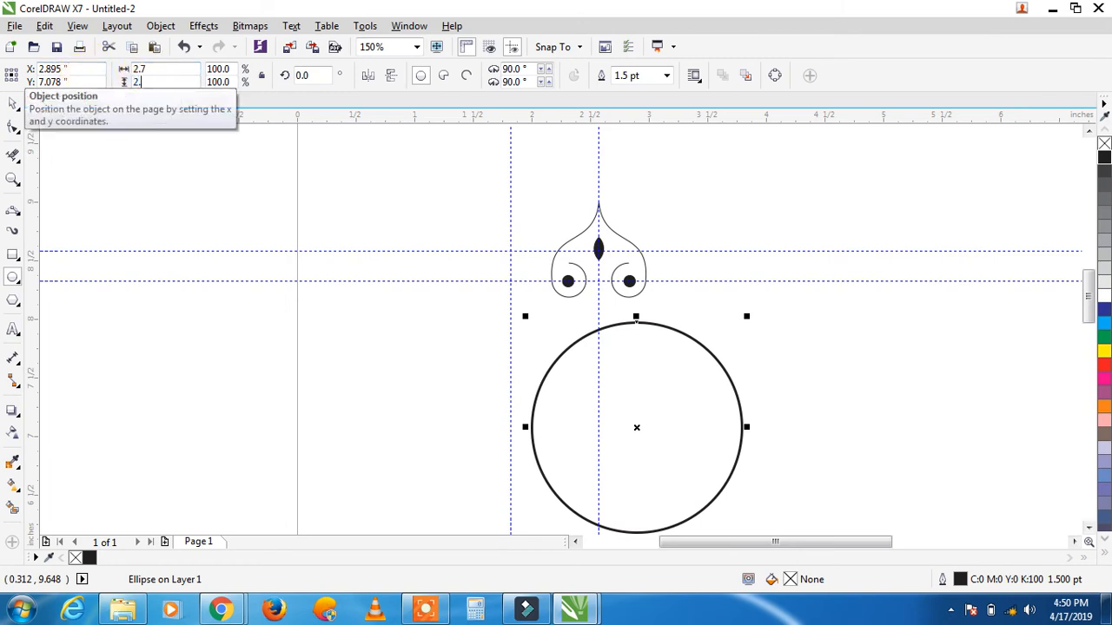
key("Return")
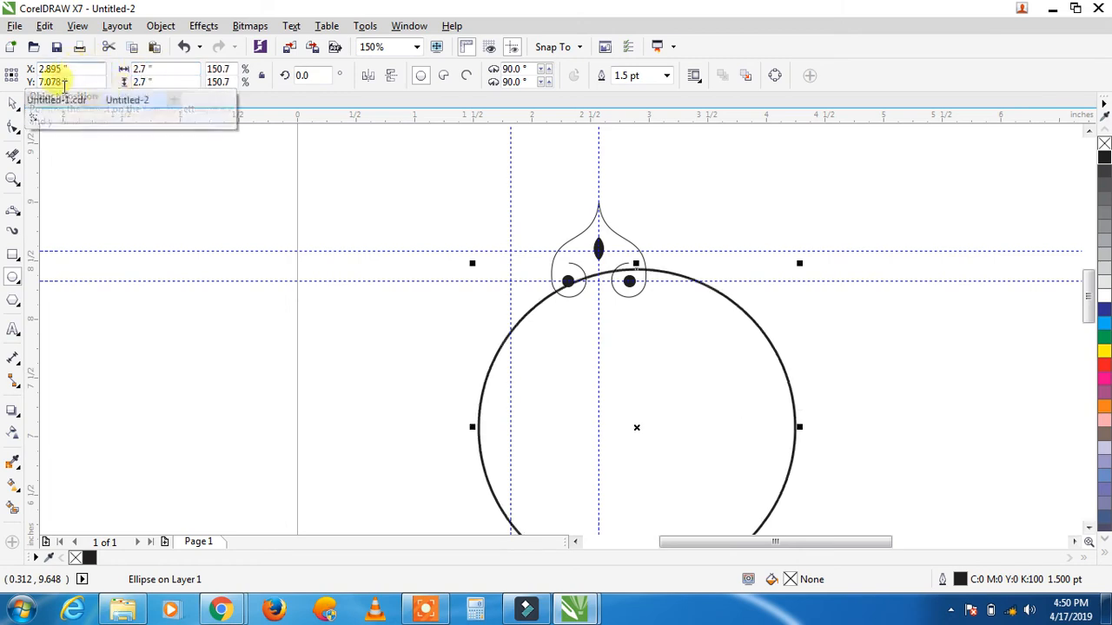
key("F3")
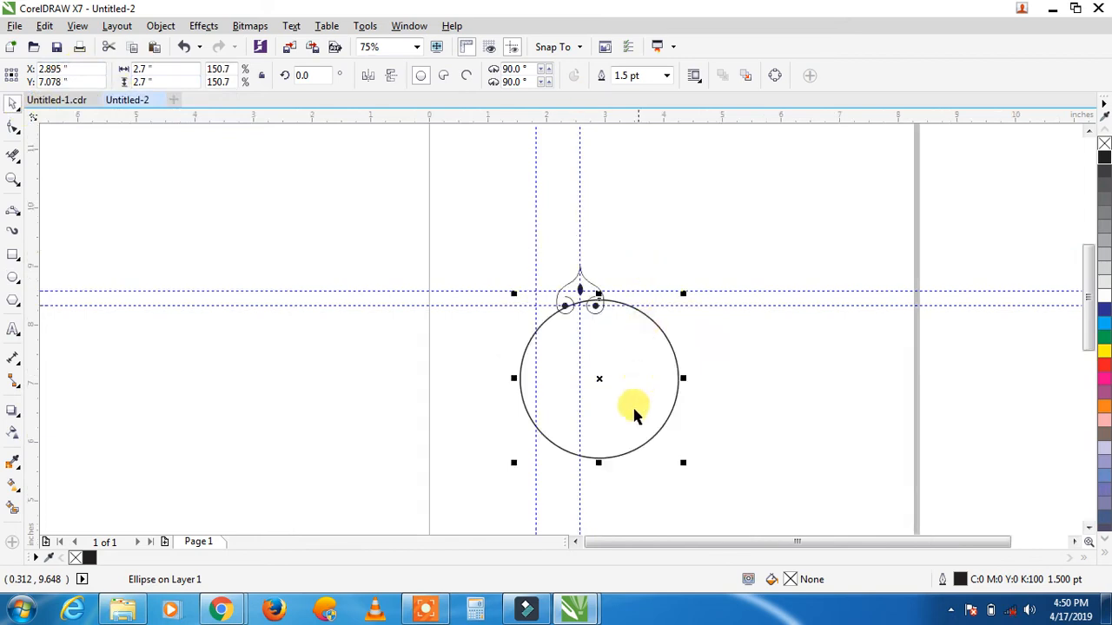
left_click_drag(603, 379, 609, 398)
Step: Select all the guidelines and delete them
left_click(535, 262)
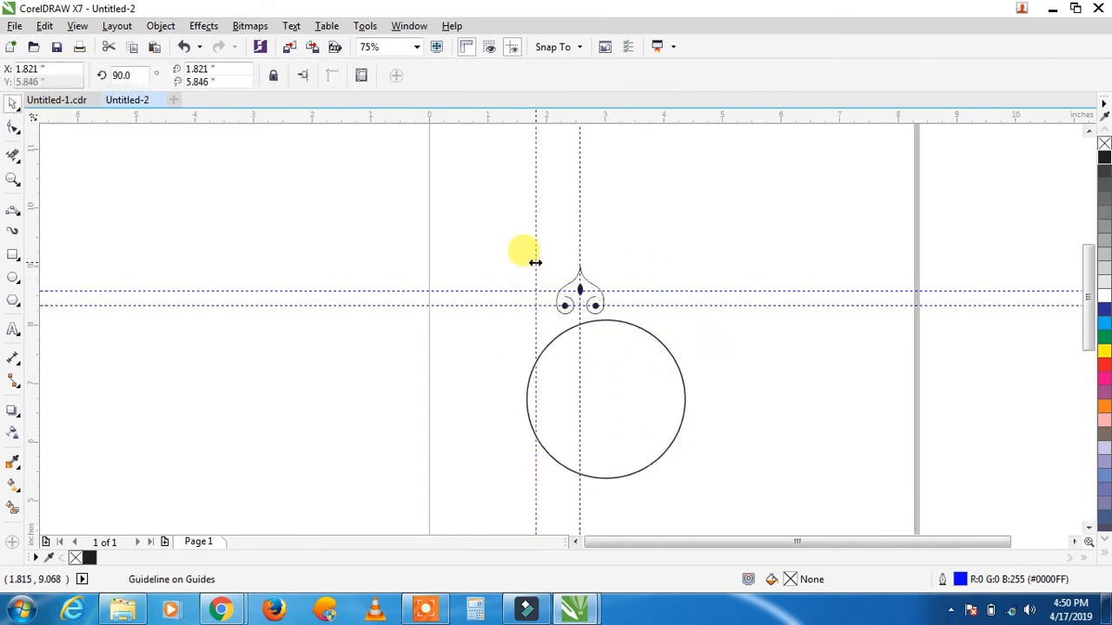
key("ctrl+a")
key("Delete")
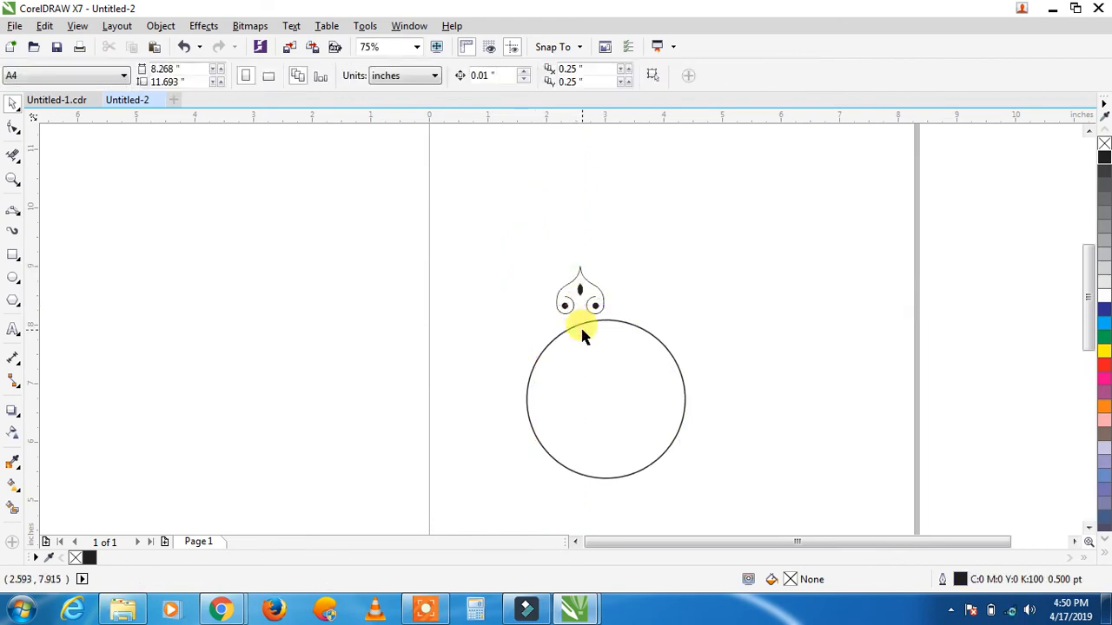
Step: Position the ornament group above the top of the large circle and set its outline width to 1.5 pt
scroll(581, 330, "up", 1)
left_click_drag(600, 293, 682, 252)
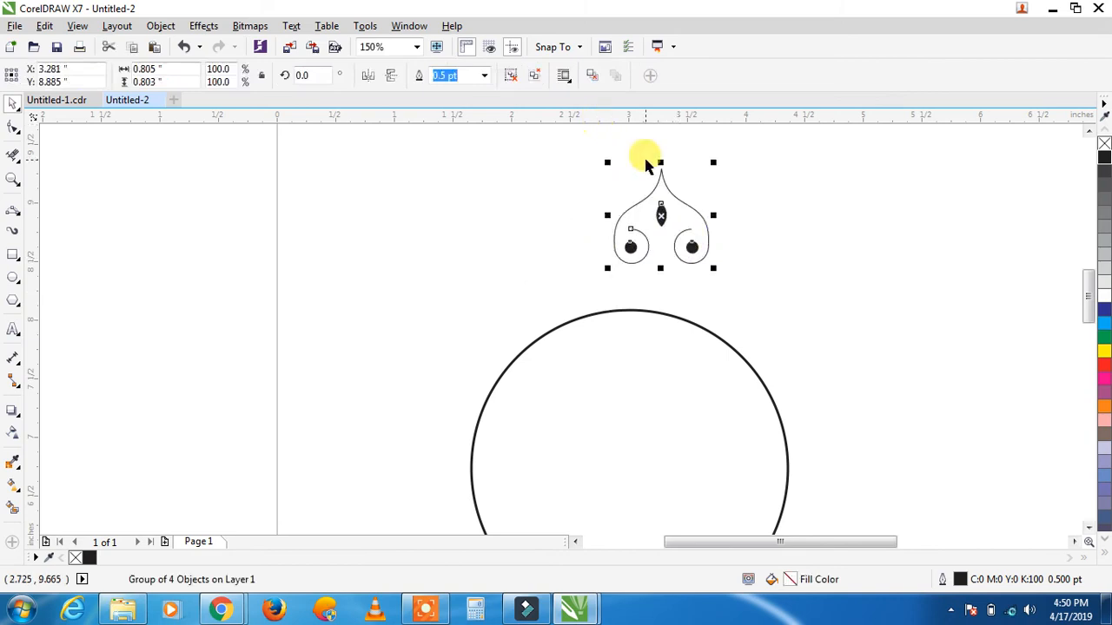
left_click_drag(581, 154, 754, 302)
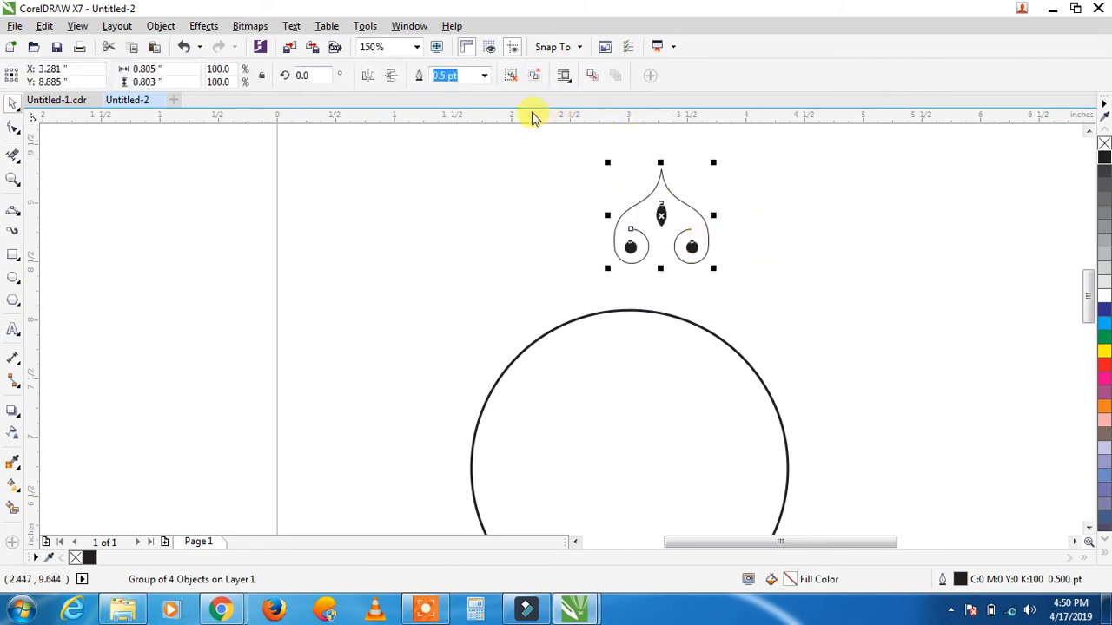
left_click(485, 79)
left_click(457, 152)
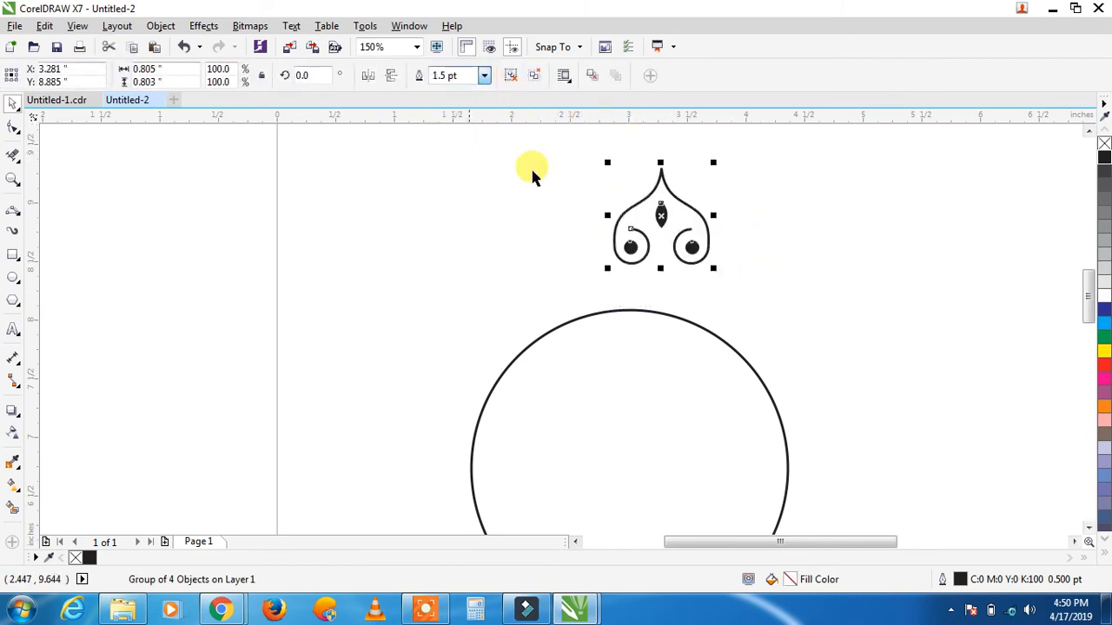
left_click_drag(671, 193, 660, 203)
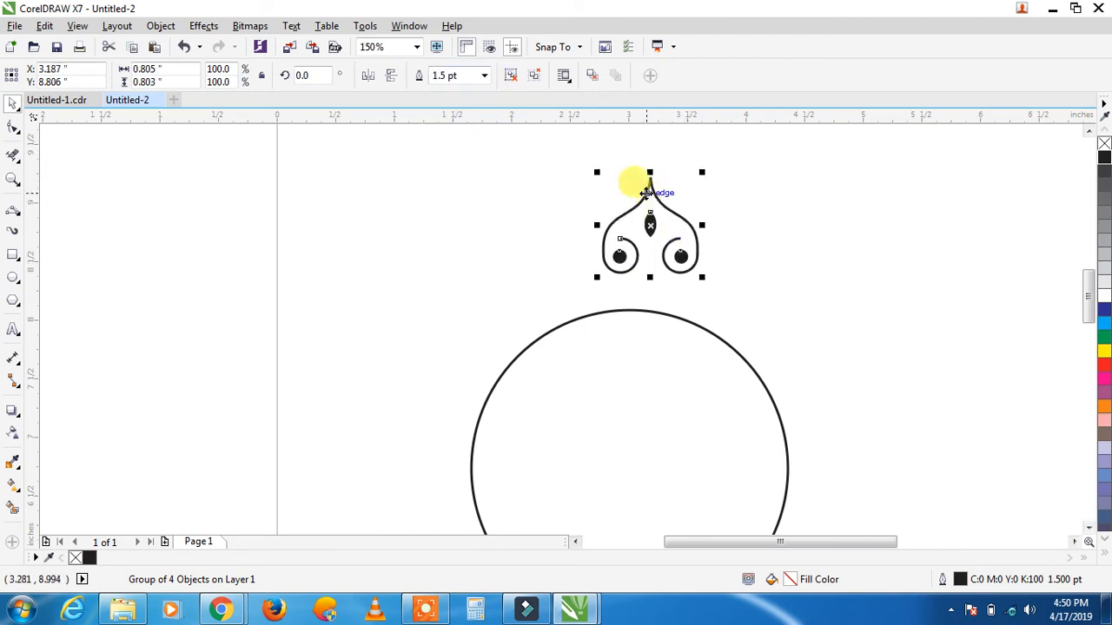
Step: Move the large circle up just beneath the ornament and align the two objects on a common vertical centre line
left_click(747, 273)
left_click_drag(687, 330, 714, 289)
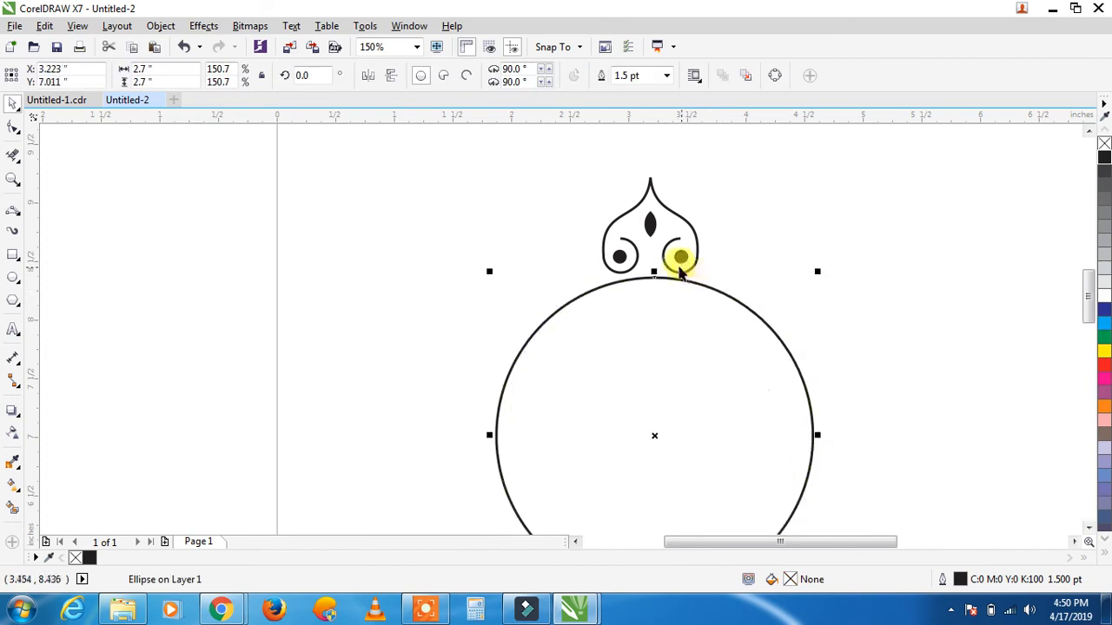
left_click(676, 272, "shift")
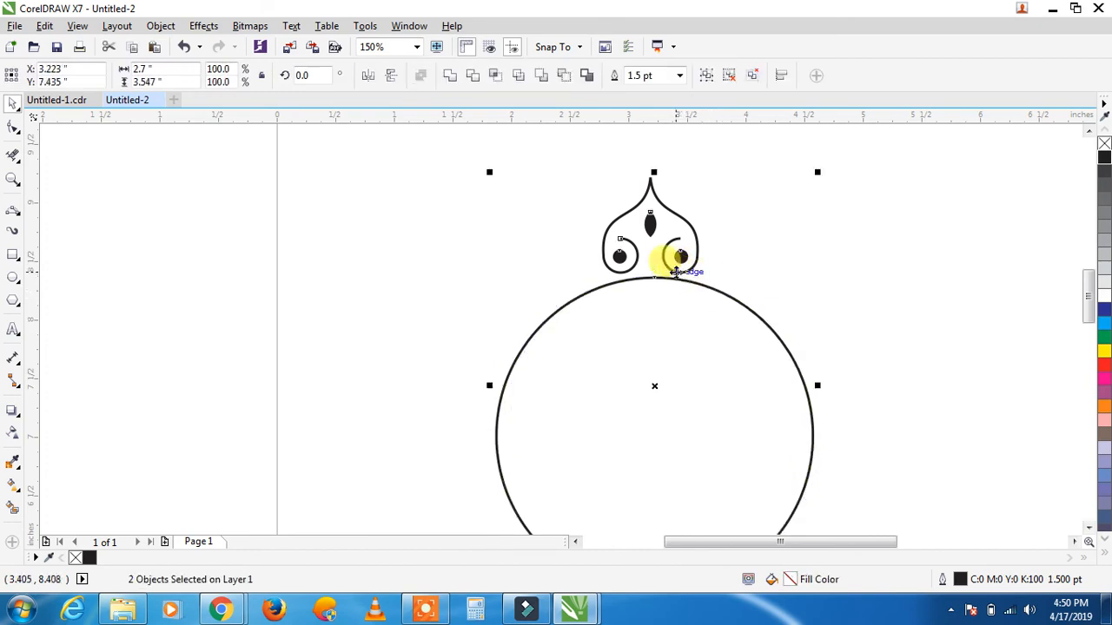
key("c")
left_click(718, 276)
Step: Shift the large circle up about 0.01 inch to close the gap to the ornament's scrolls, and reselect the circle
scroll(658, 270, "up", 2)
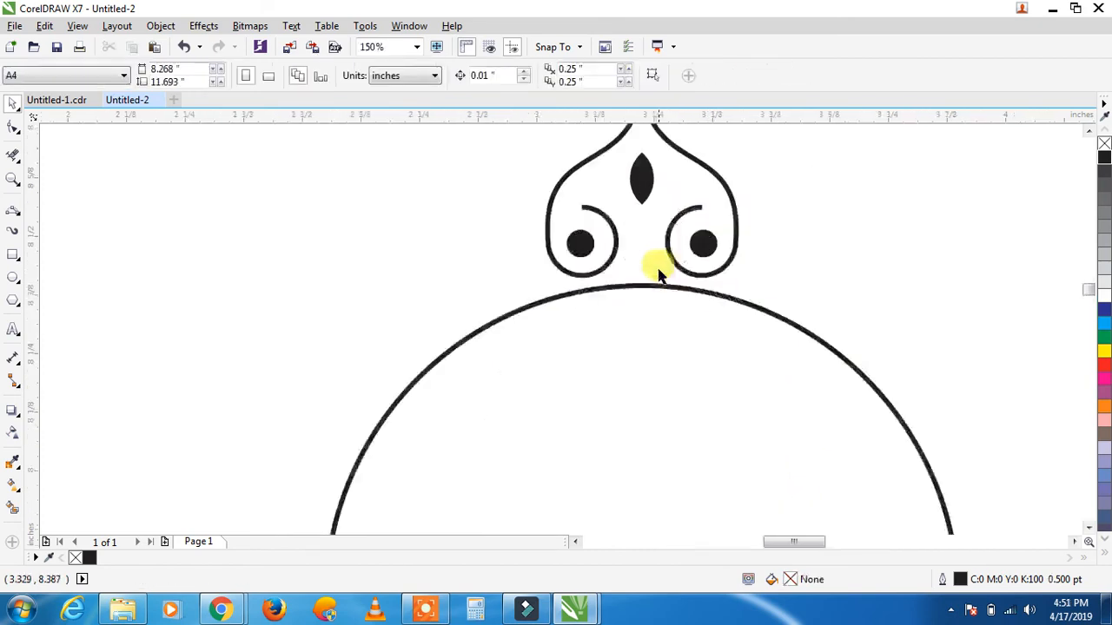
left_click(684, 303)
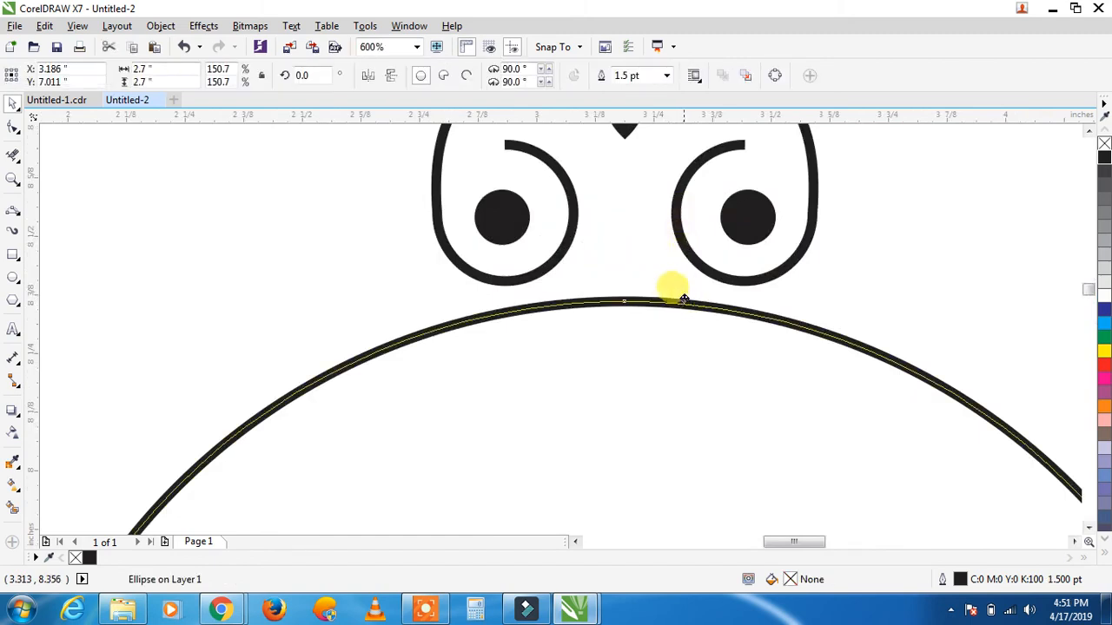
left_click_drag(683, 295, 677, 298)
scroll(675, 263, "down", 2)
left_click(751, 241)
left_click(718, 290)
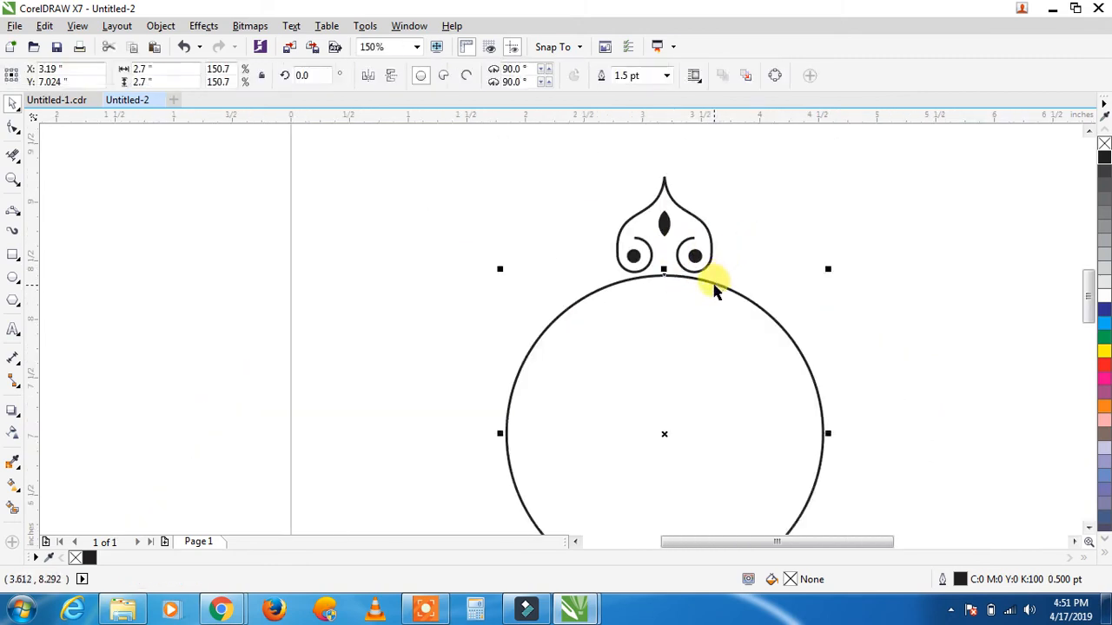
Step: Place a vertical and a horizontal guideline crossing at the centre of the large circle
left_click_drag(416, 398, 665, 380)
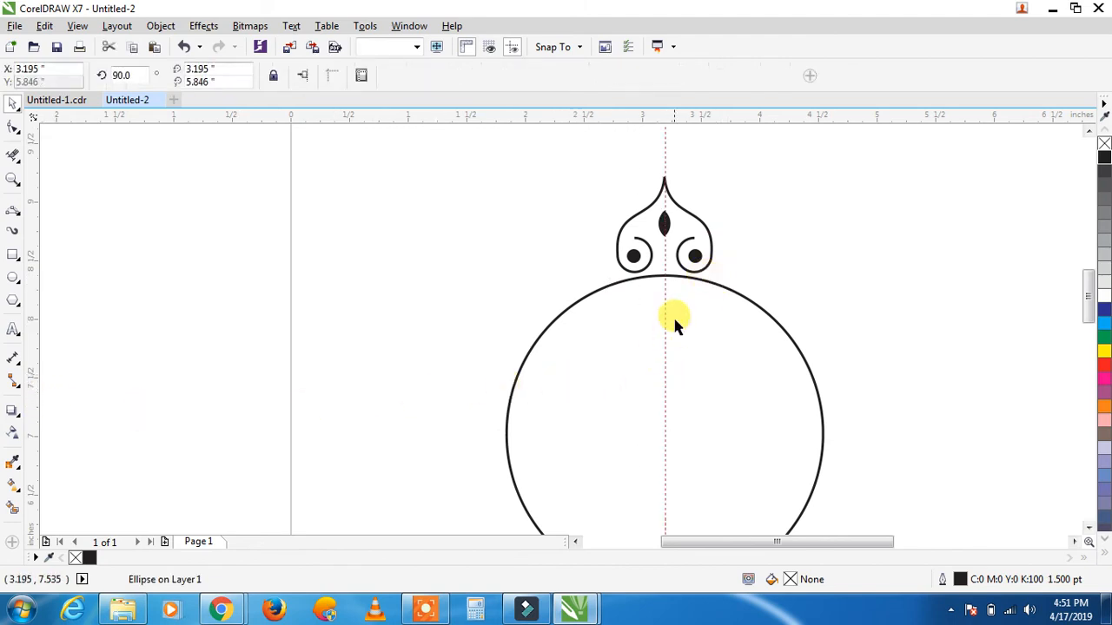
left_click(669, 269)
left_click_drag(660, 118, 656, 433)
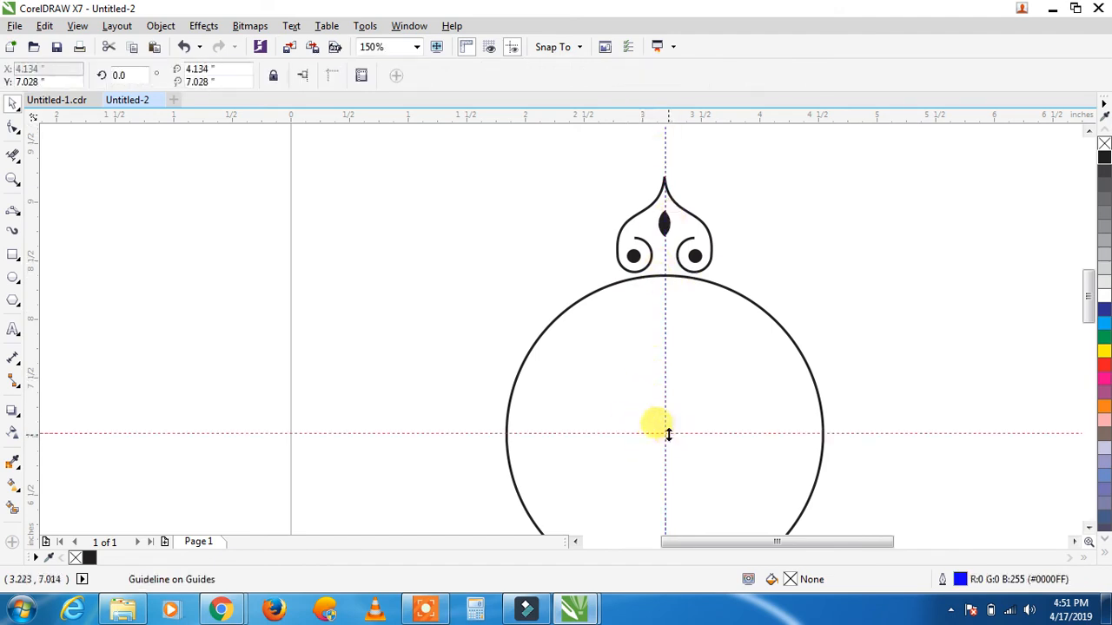
Step: Draw a straight 0.5 pt vertical line from the ornament's central leaf down to the guideline intersection at the circle's centre
left_click(13, 215)
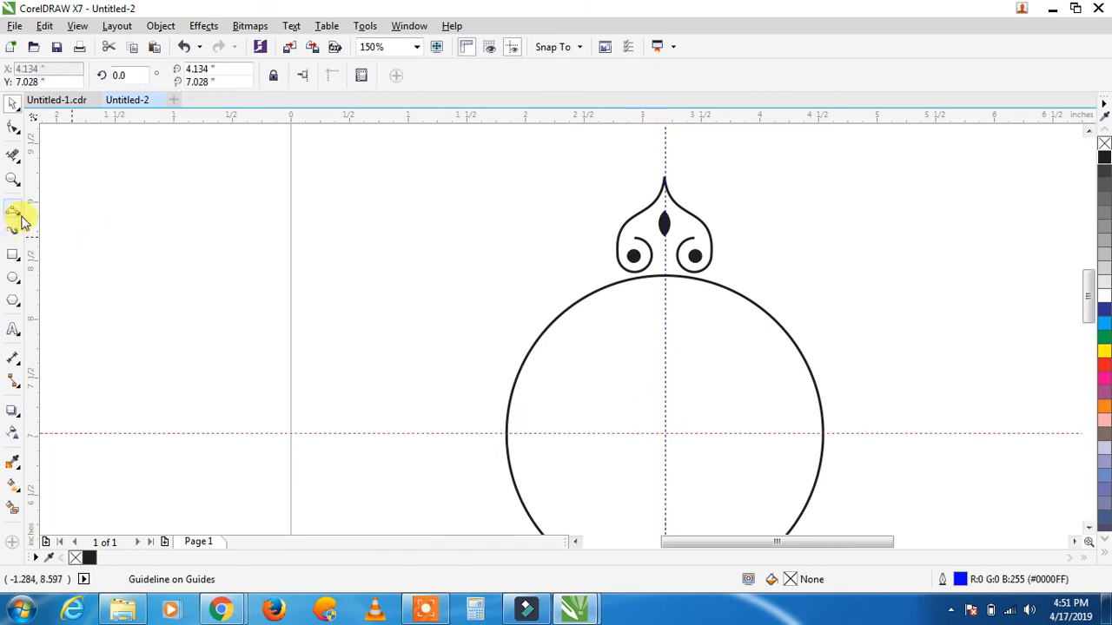
left_click(92, 227)
left_click_drag(664, 228, 669, 240)
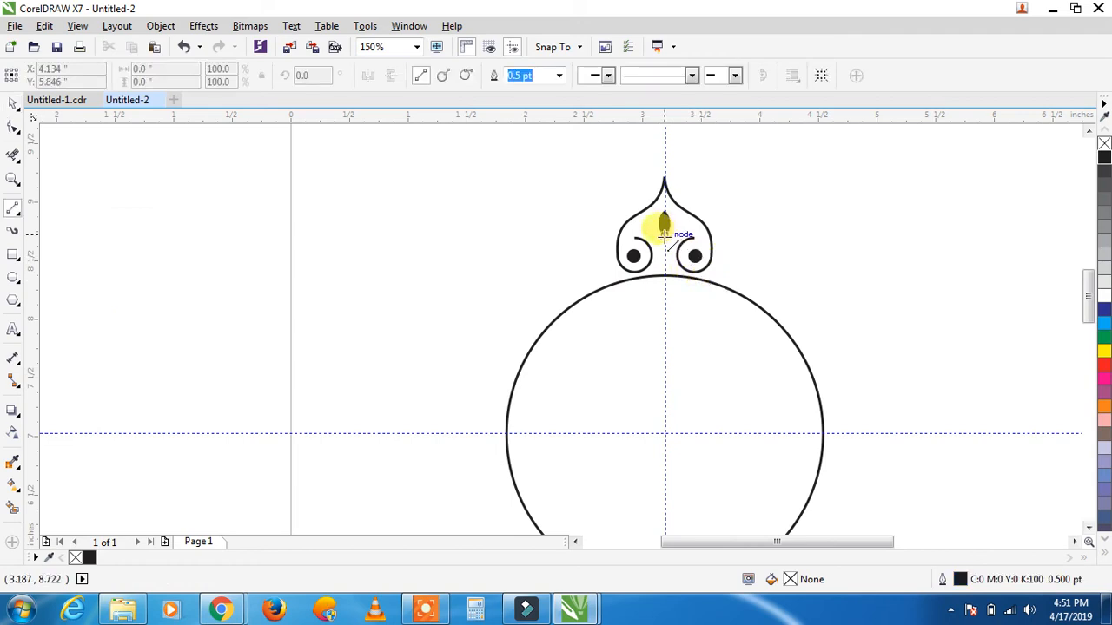
left_click_drag(664, 233, 665, 432)
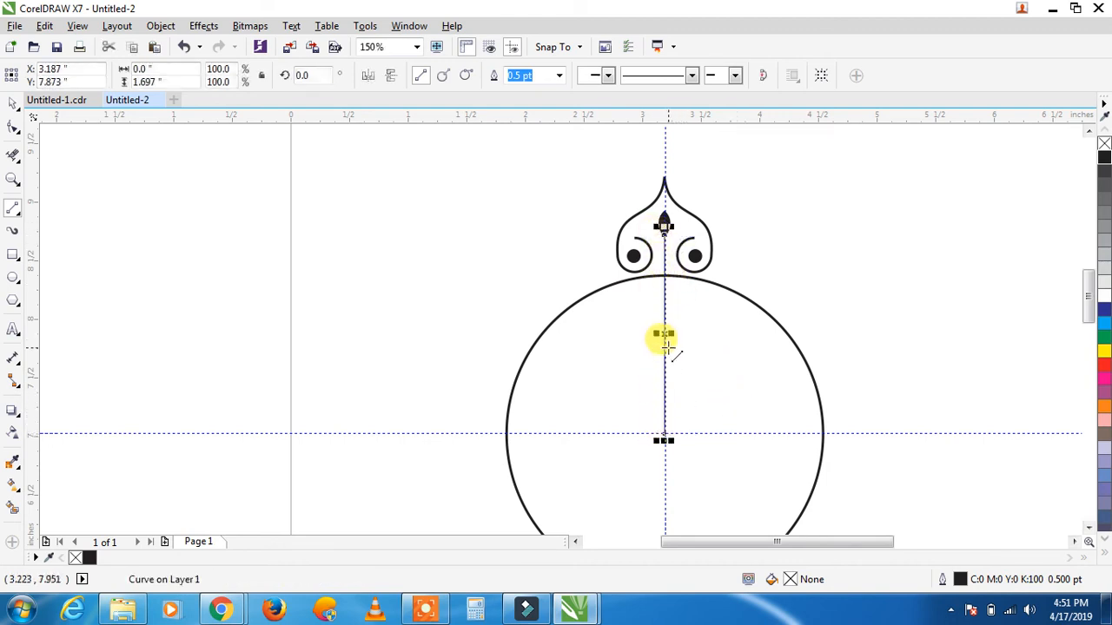
left_click(14, 107)
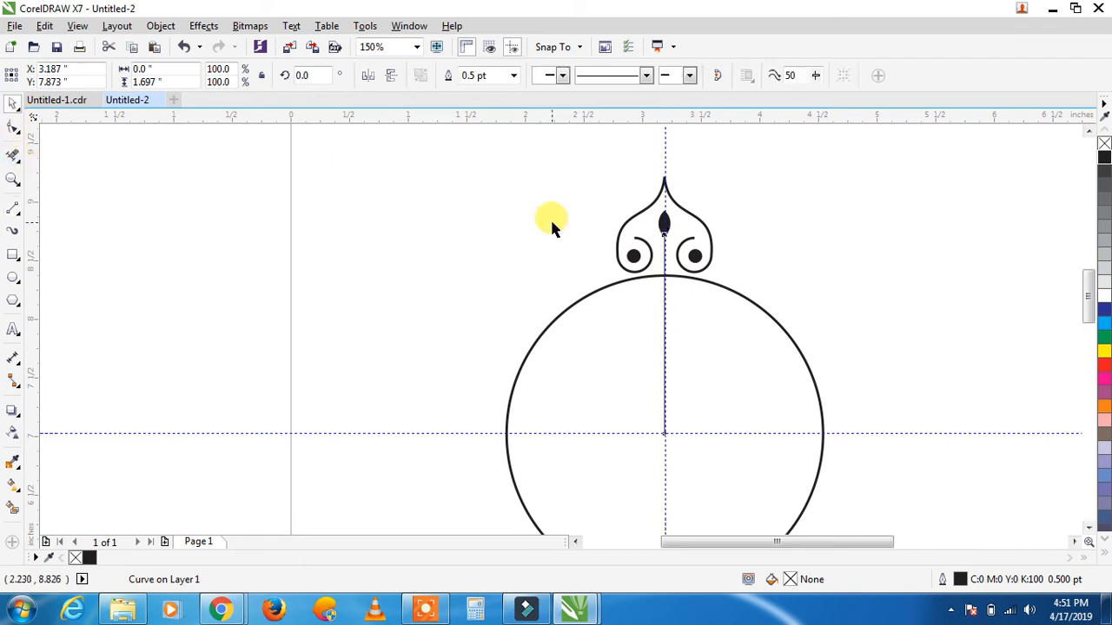
left_click(556, 224)
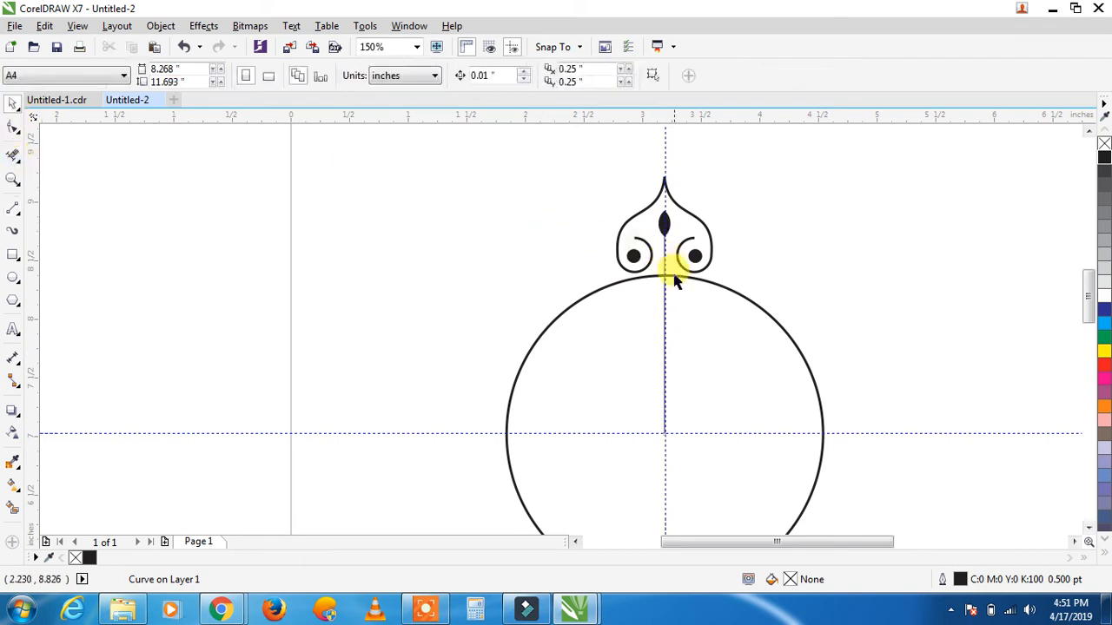
Step: Delete both guidelines and group the ornament with the vertical line
left_click(722, 431)
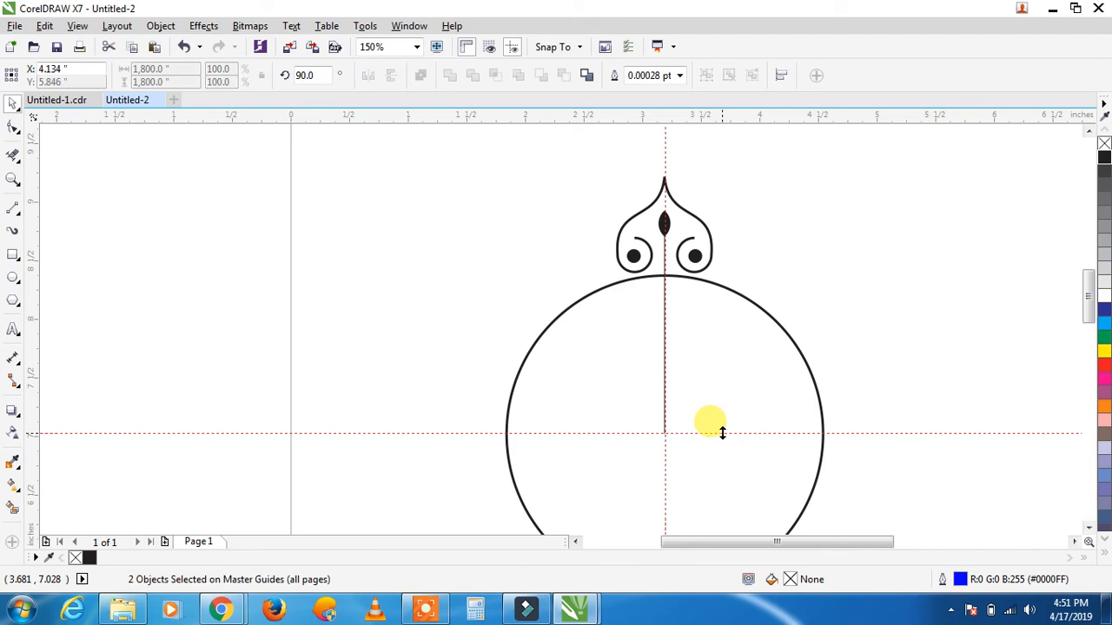
key("Delete")
left_click_drag(580, 155, 722, 453)
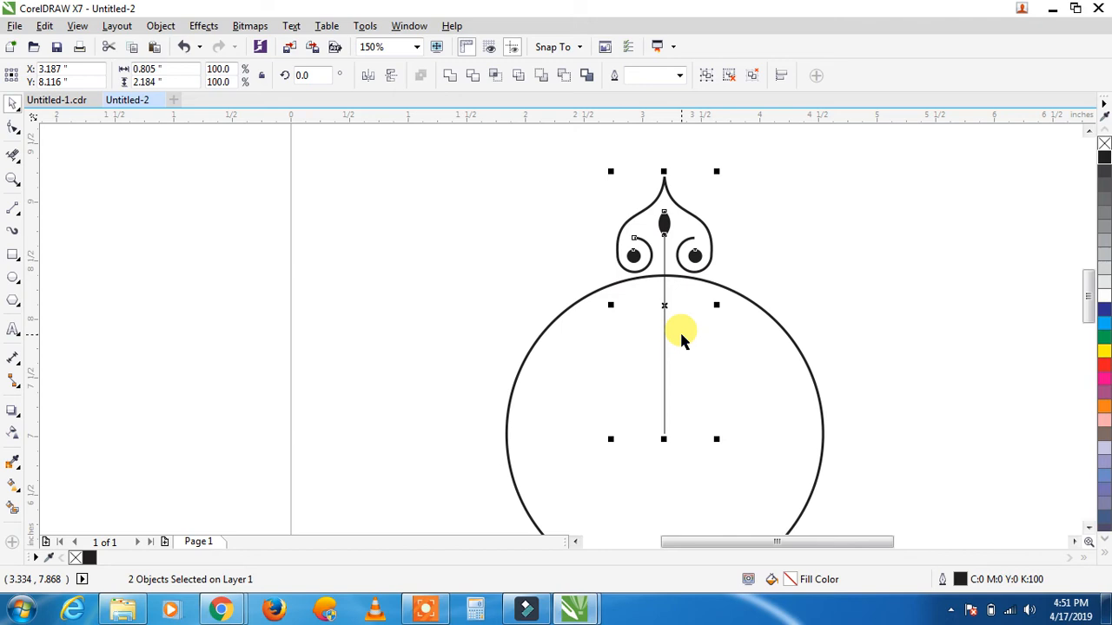
key("ctrl+g")
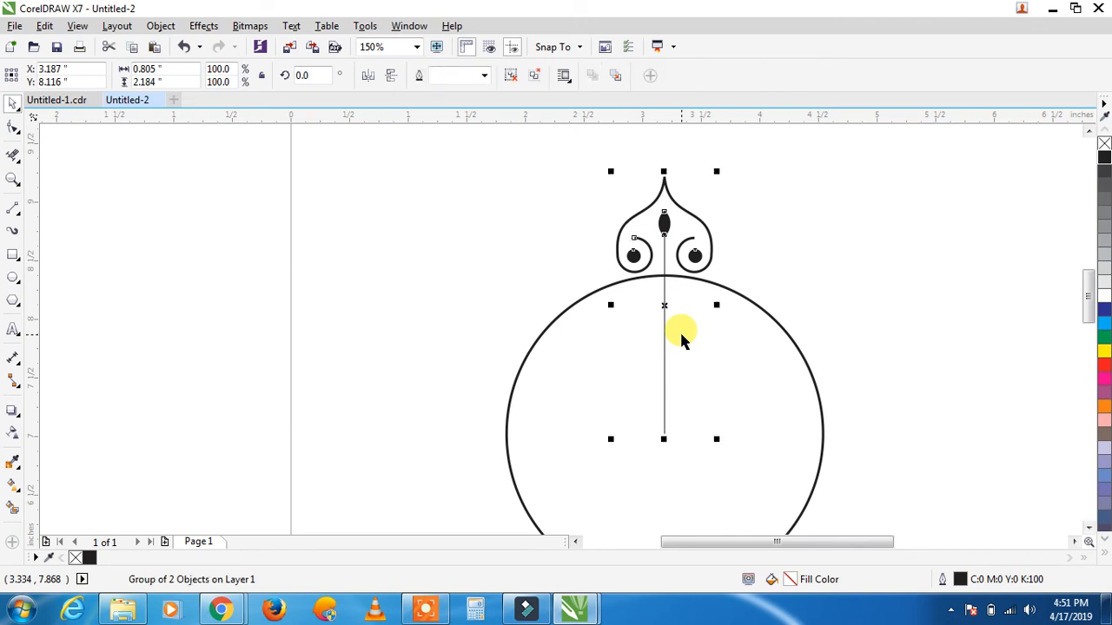
left_click(385, 211)
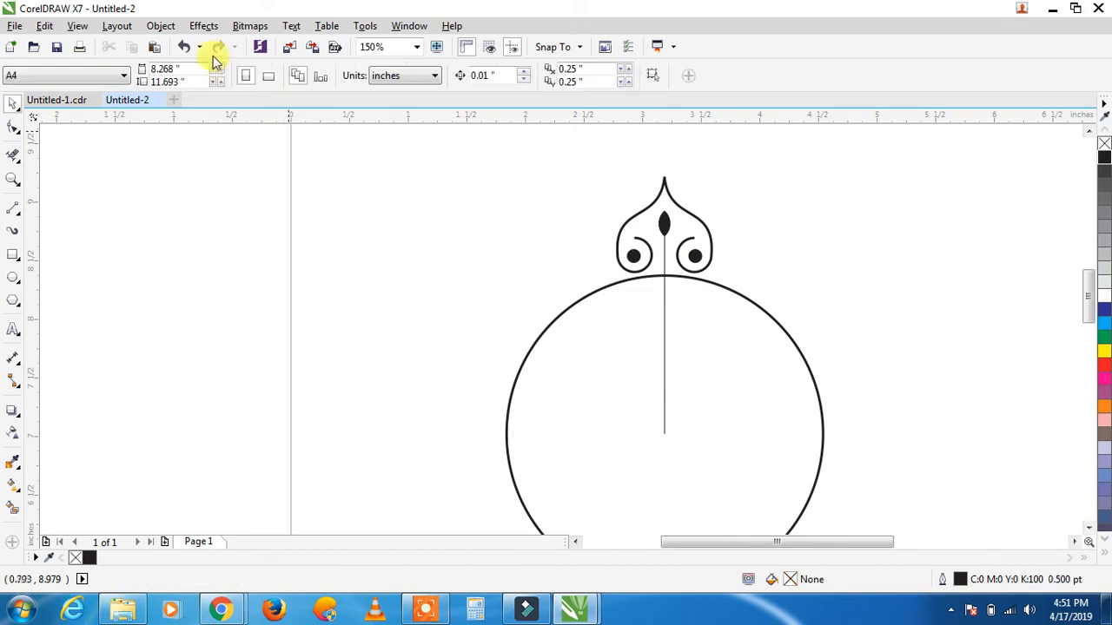
Step: Set up a Rotate transformation of 30° for the ornament group, centred at X 3.187", Y 7.024"
left_click(156, 26)
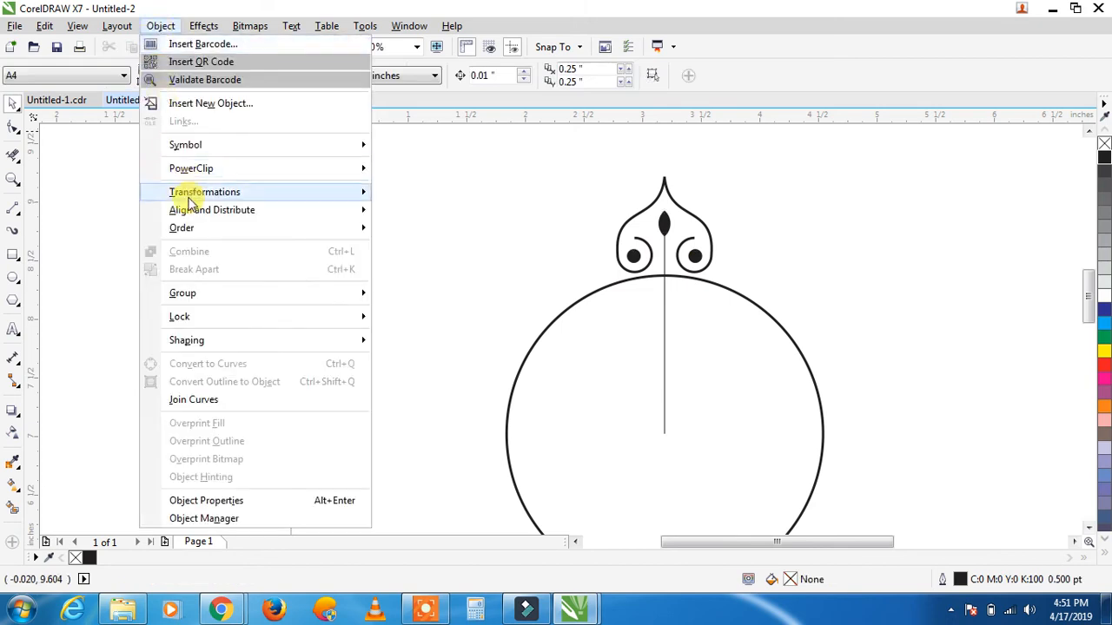
mouse_move(189, 200)
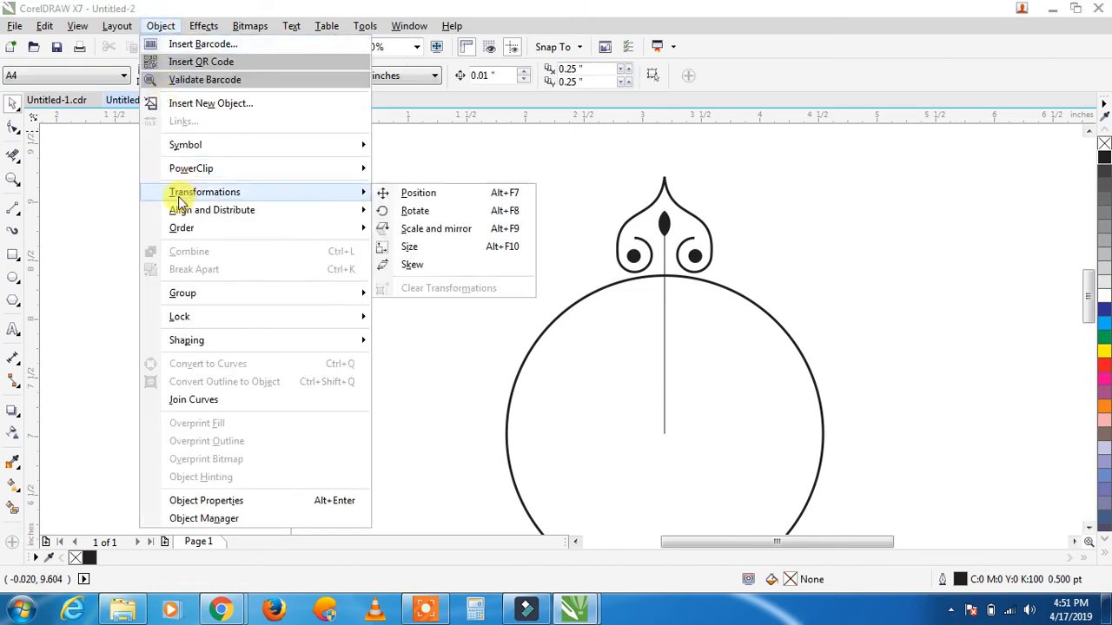
left_click(415, 211)
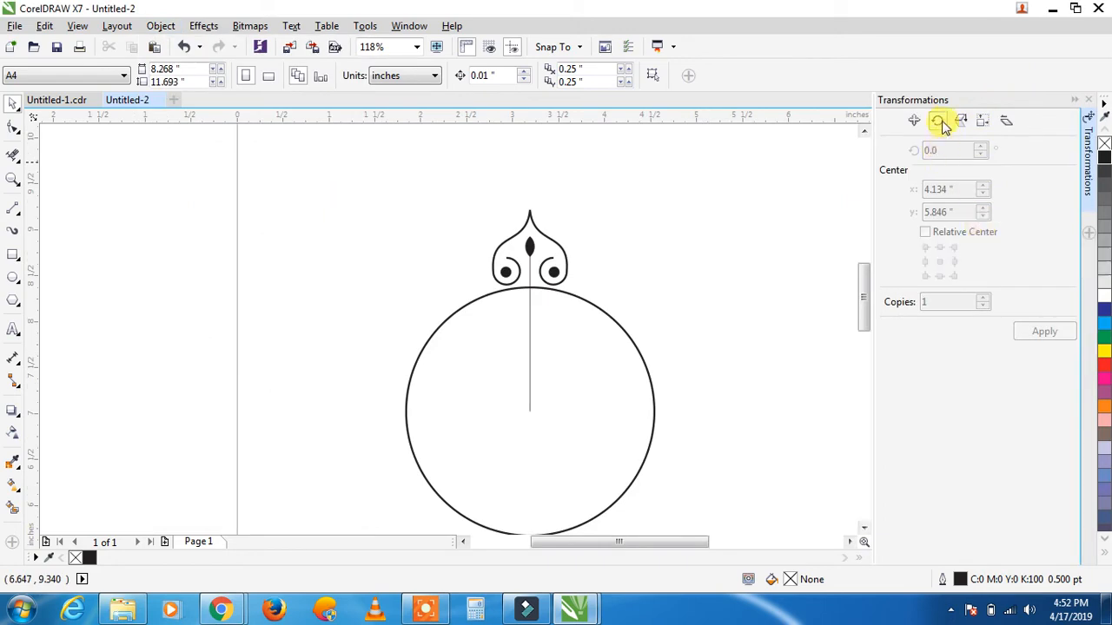
left_click(527, 241)
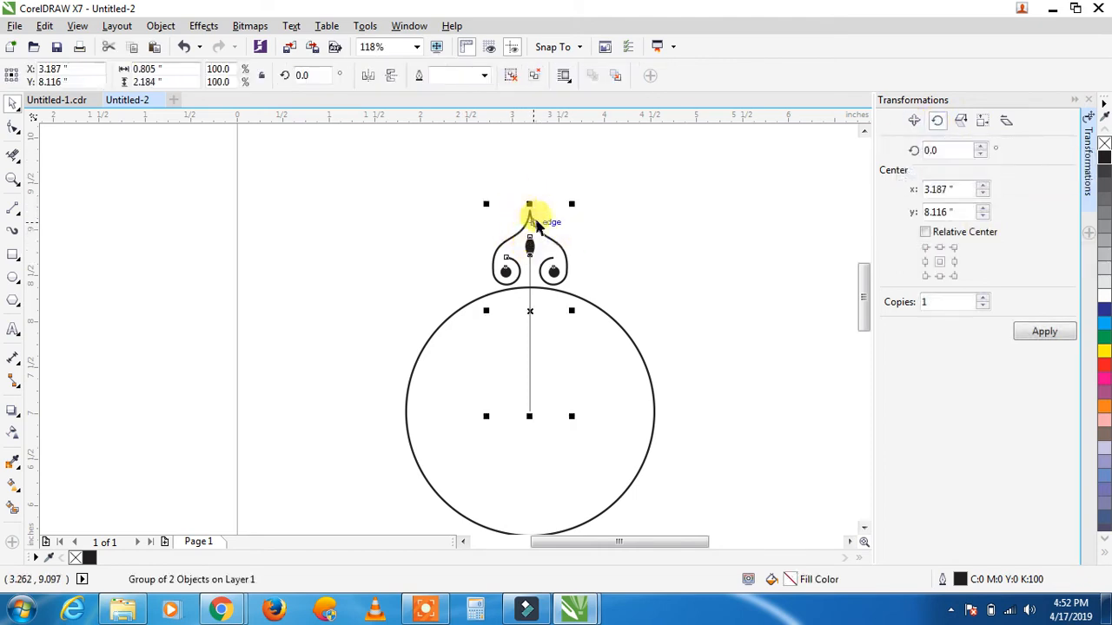
left_click(937, 152)
double_click(930, 152)
type("3")
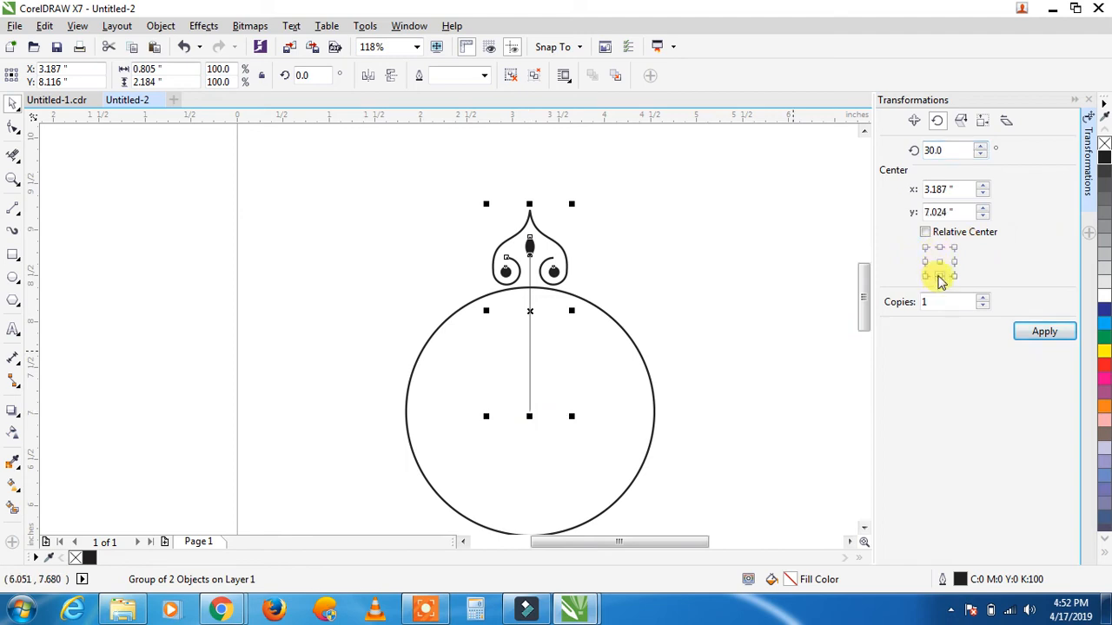
Step: Fit the group's rotation pivot onto the line's end at the circle's centre, keeping the number of copies at 1
left_click(528, 241)
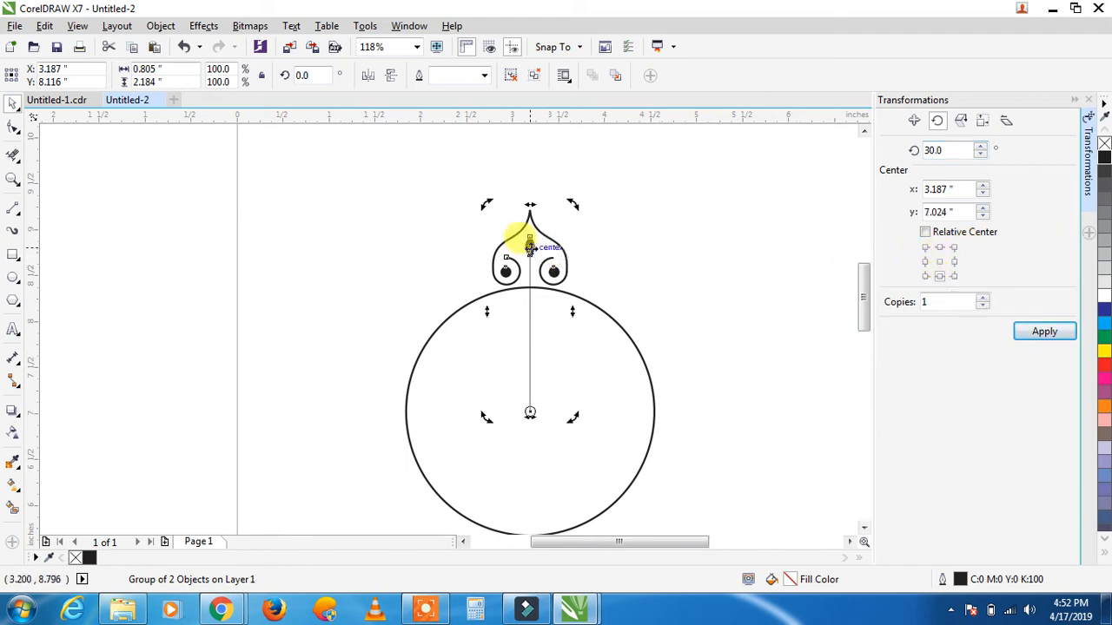
mouse_move(530, 412)
left_mouse_down()
mouse_move(521, 278)
mouse_move(529, 412)
left_mouse_up()
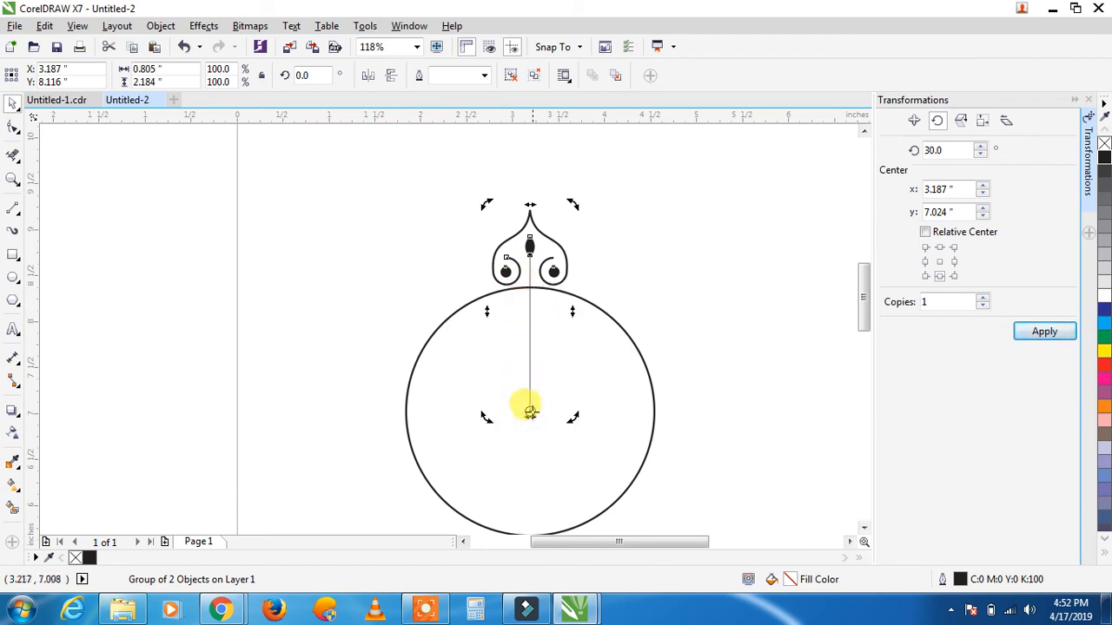
scroll(512, 409, "up", 2)
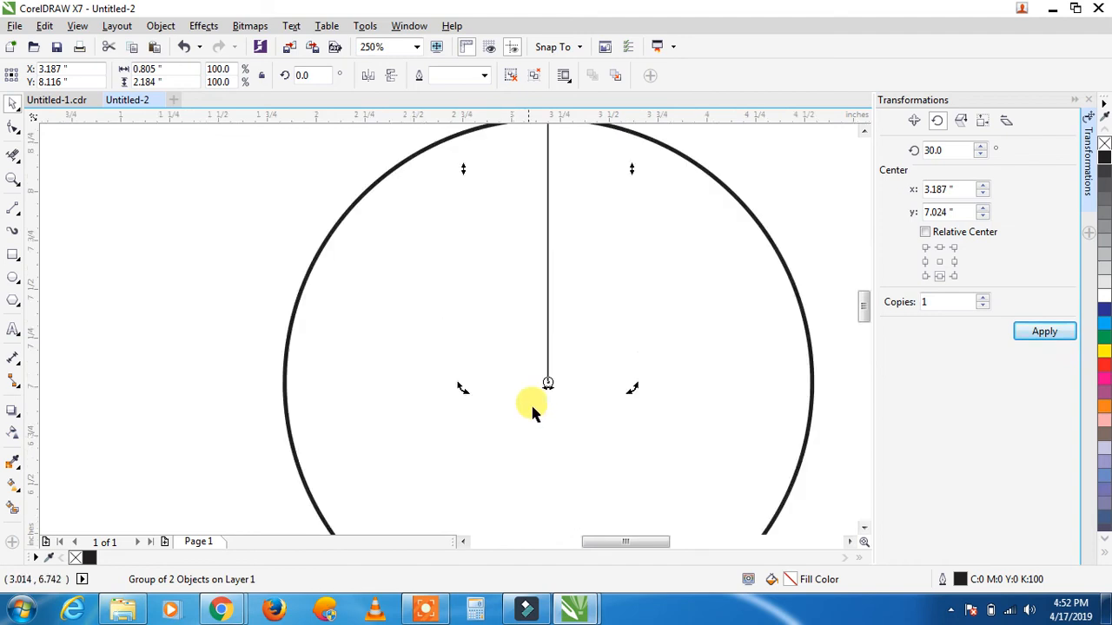
scroll(533, 409, "down", 2)
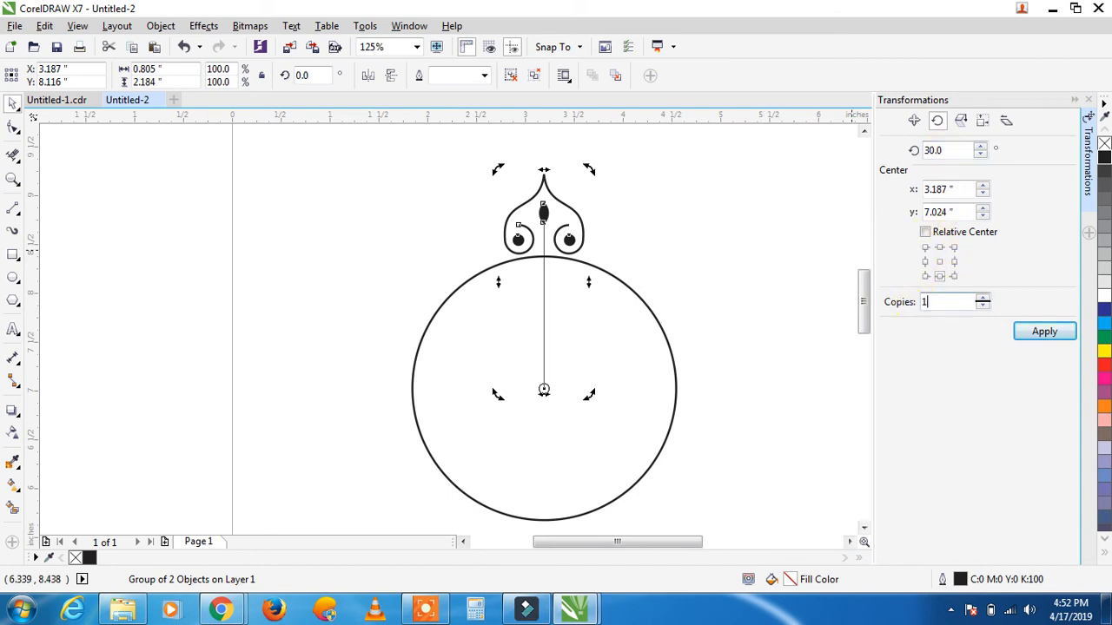
Step: Apply the 30° rotated copy eleven times to ring the whole circle with ornaments, and close the transformation settings
left_click(1045, 332)
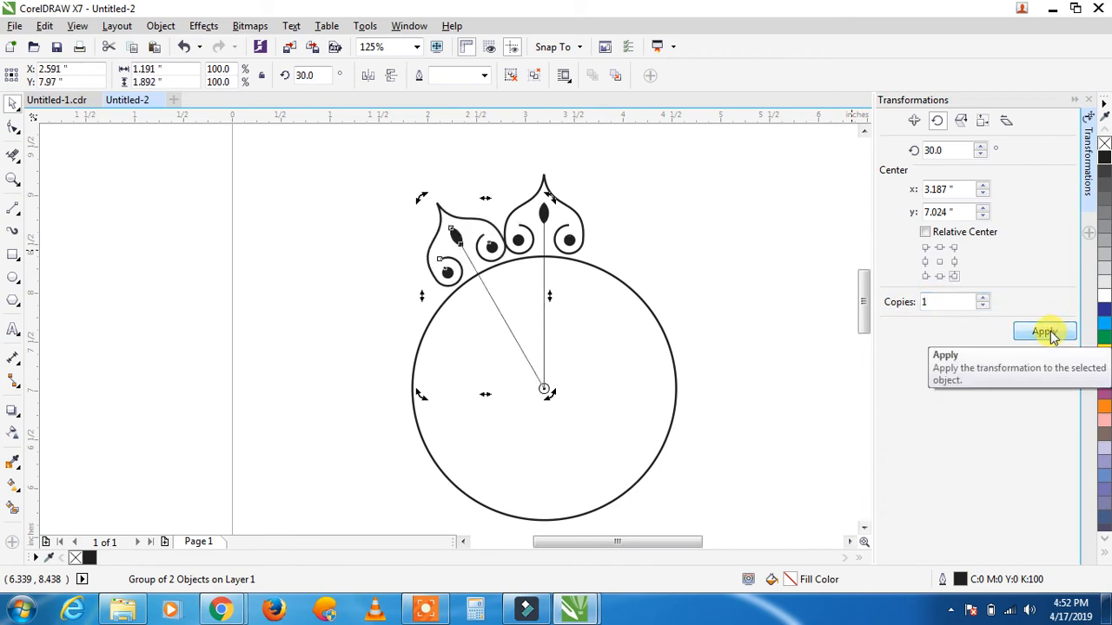
left_click(1045, 334)
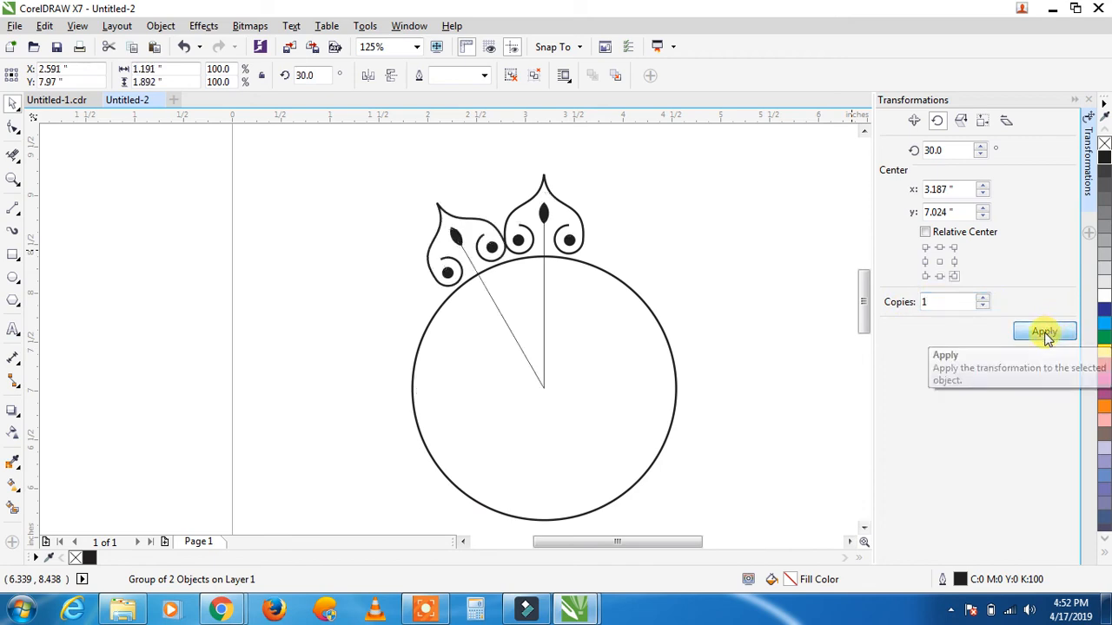
left_click(1045, 333)
left_click(1045, 334)
left_click(1045, 333)
left_click(1045, 334)
left_click(1045, 333)
left_click(1045, 333)
left_click(1045, 334)
left_click(1045, 334)
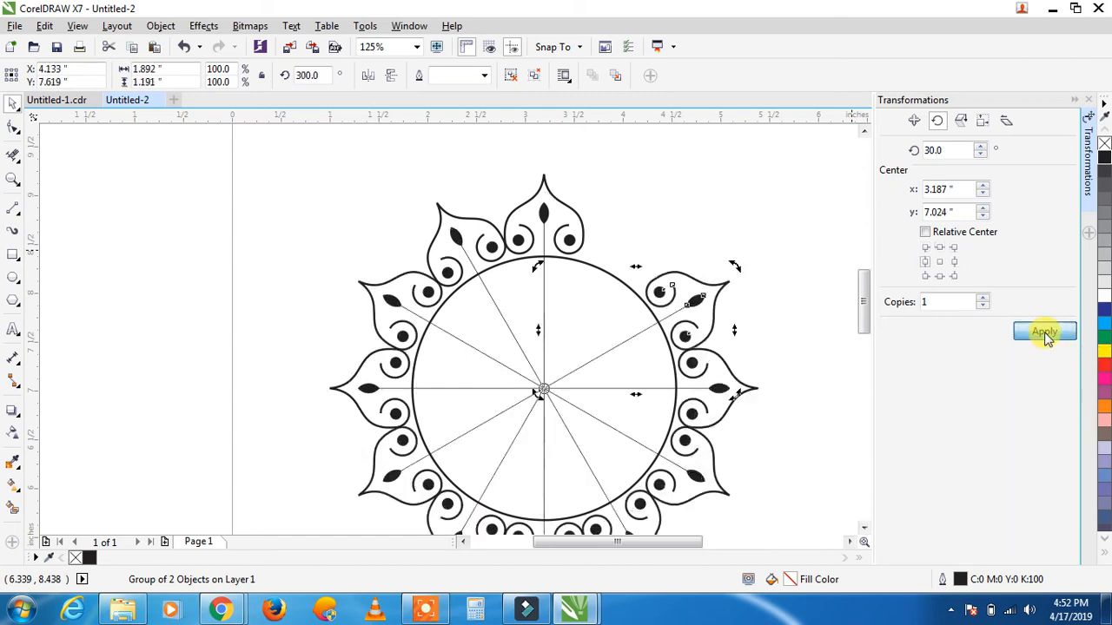
left_click(1045, 334)
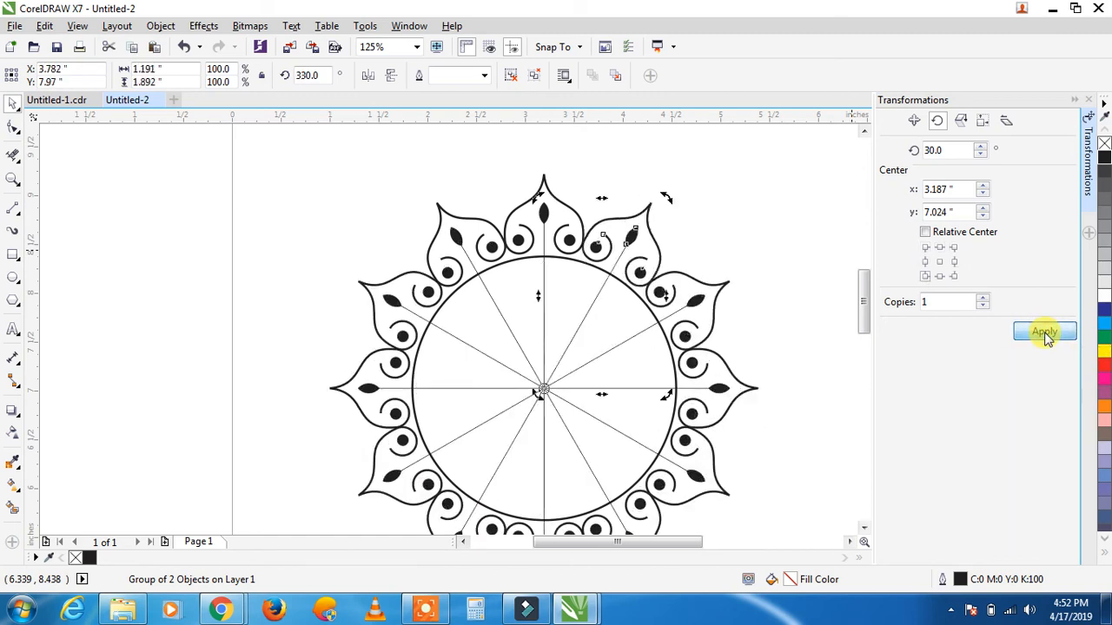
left_click(727, 216)
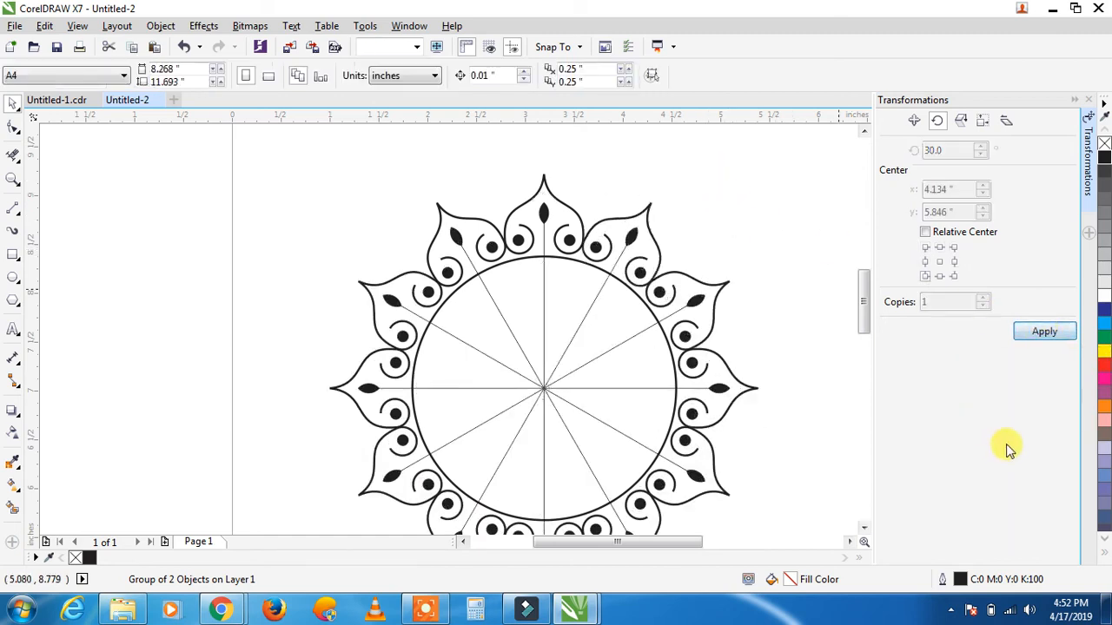
left_click(1089, 103)
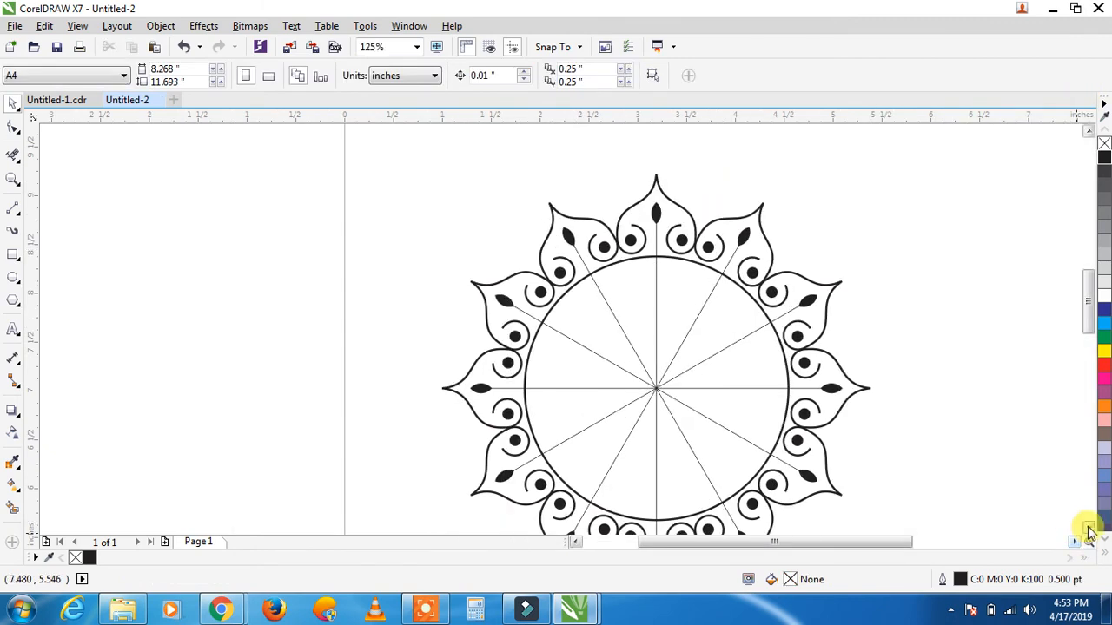
Step: Select the complete circular design, ungroup its objects, and clear the selection
scroll(390, 273, "down", 1)
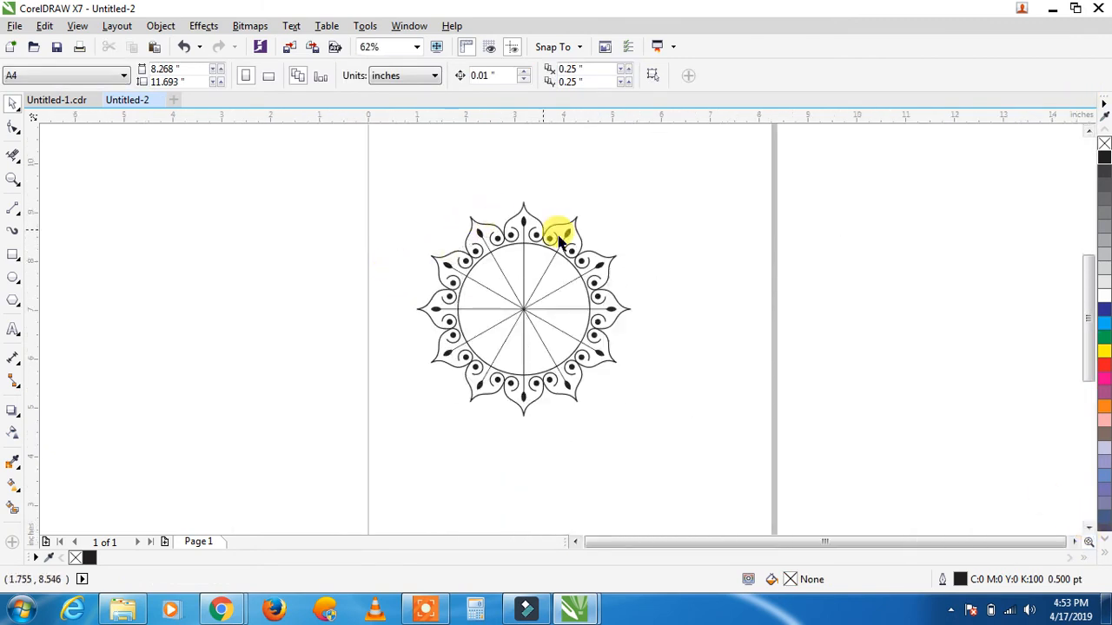
scroll(446, 318, "up", 1)
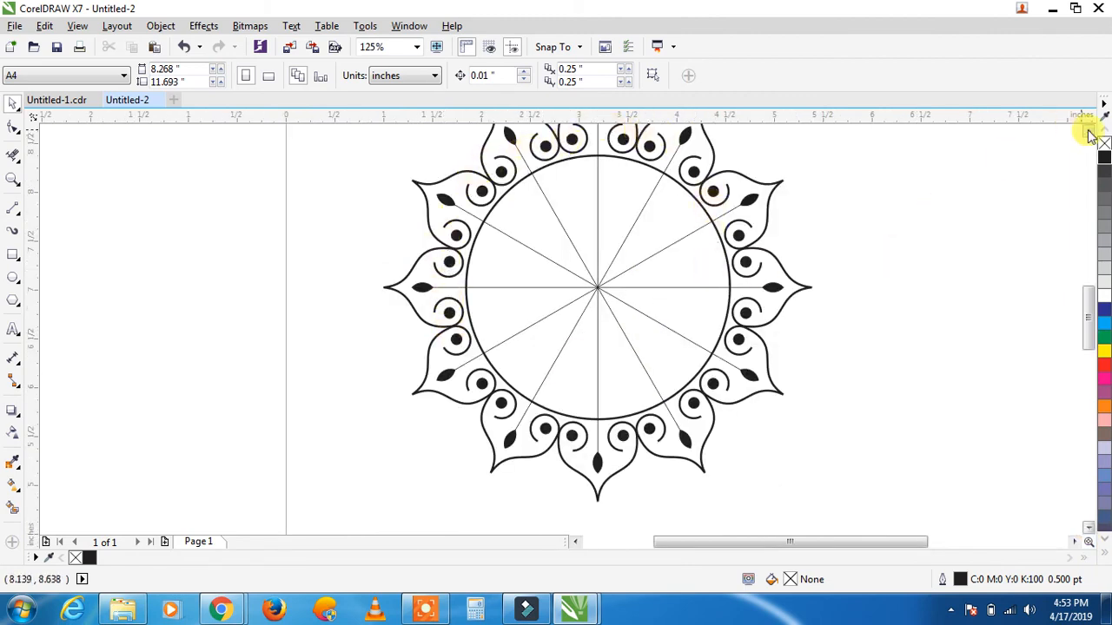
scroll(929, 149, "up", 1)
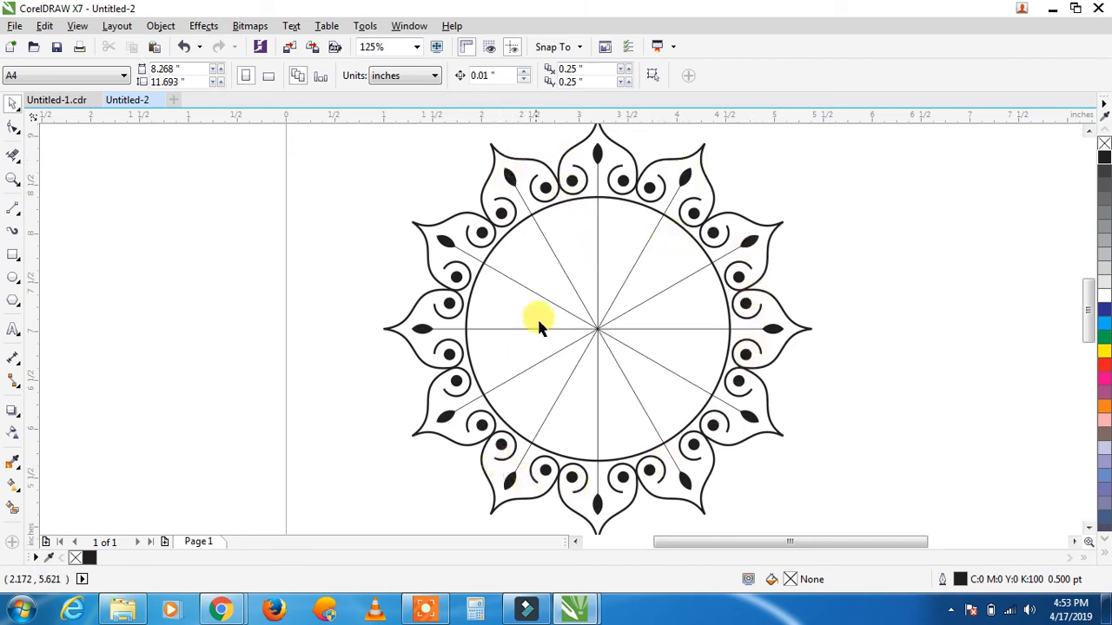
scroll(538, 304, "down", 2)
left_click_drag(439, 209, 696, 466)
scroll(667, 404, "up", 2)
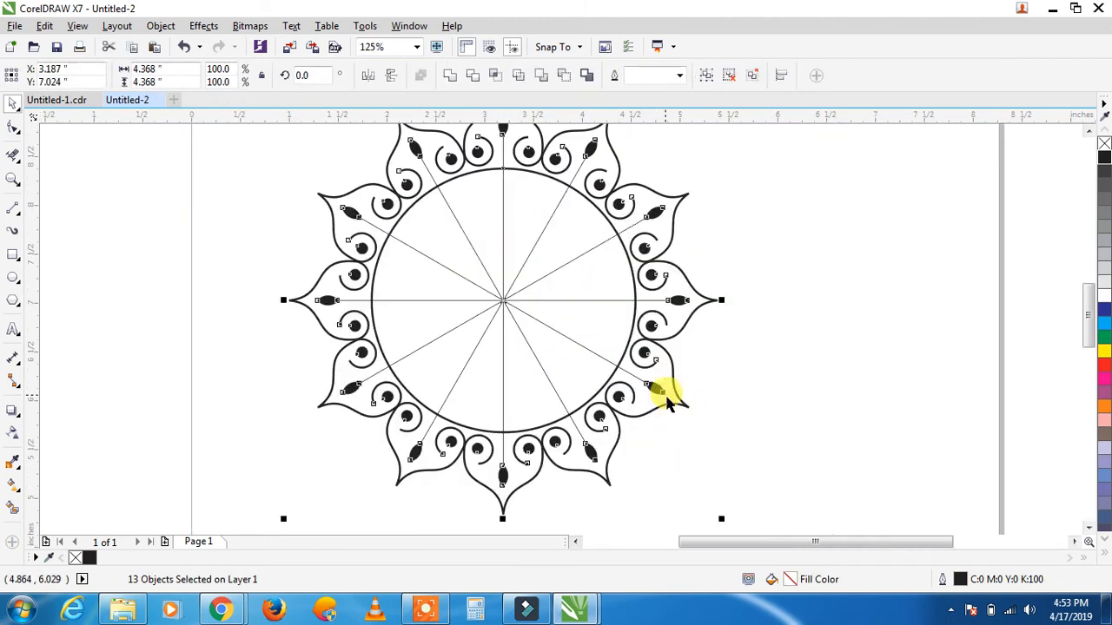
left_click(730, 78)
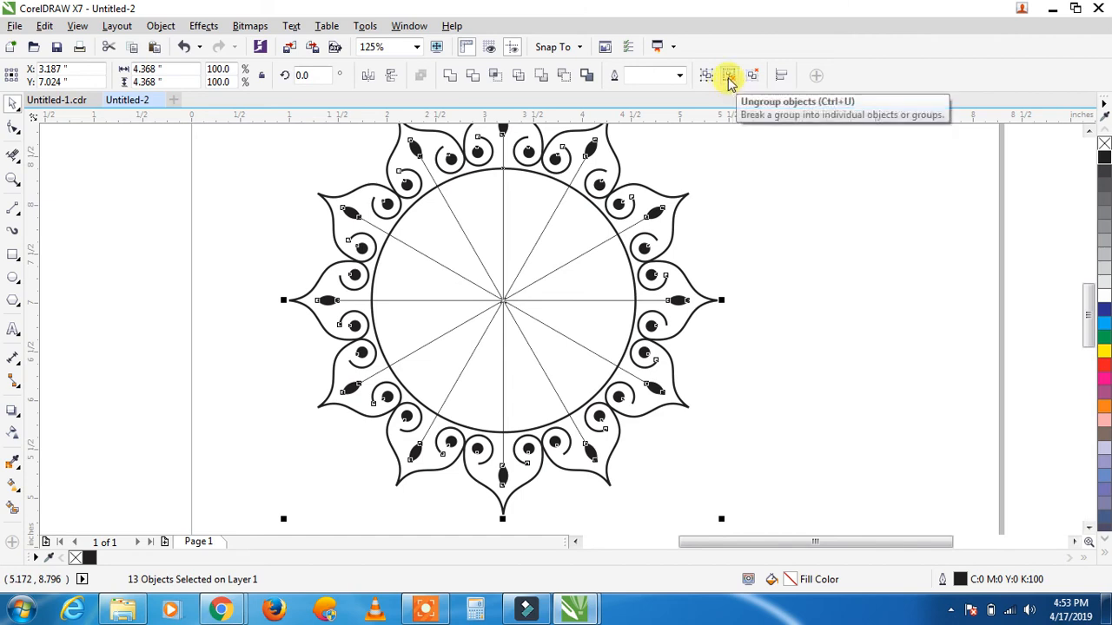
left_click(728, 76)
left_click(533, 252)
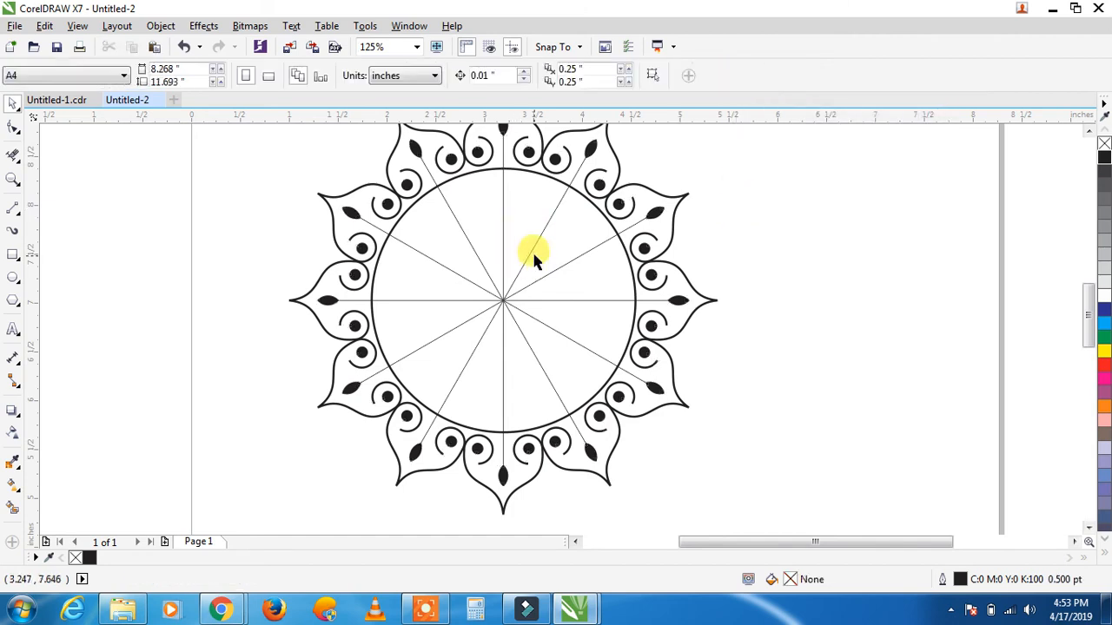
Step: Delete all the radial construction lines inside the circle, leaving only the ornaments and the circle outline
left_click(529, 252)
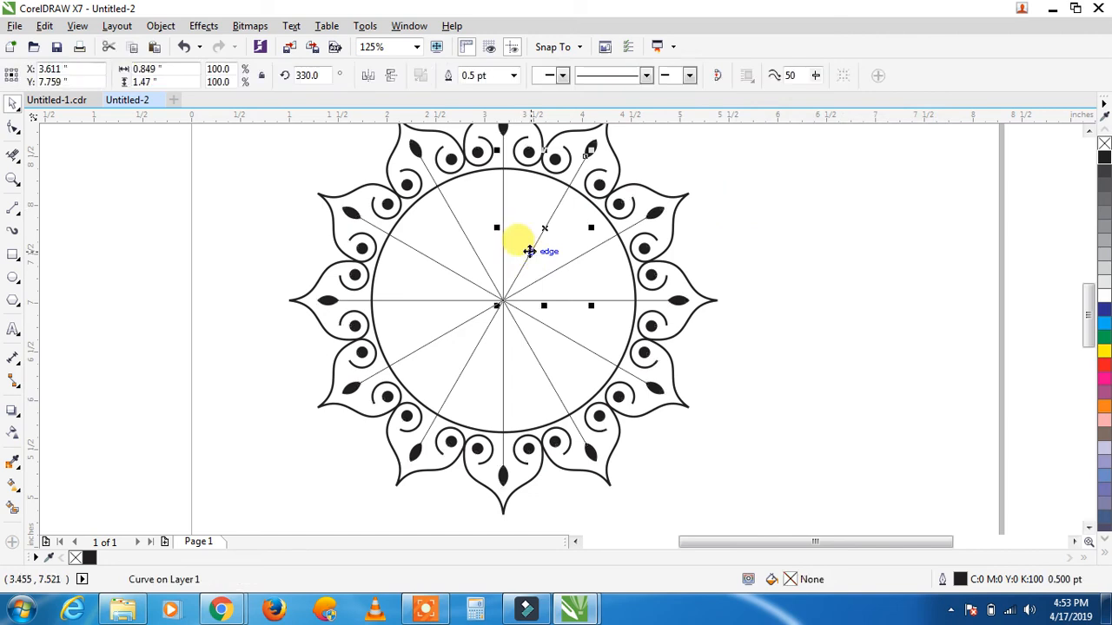
left_click(551, 263)
left_click(556, 273)
key("Delete")
left_click(504, 249)
key("Delete")
left_click(472, 248)
key("Delete")
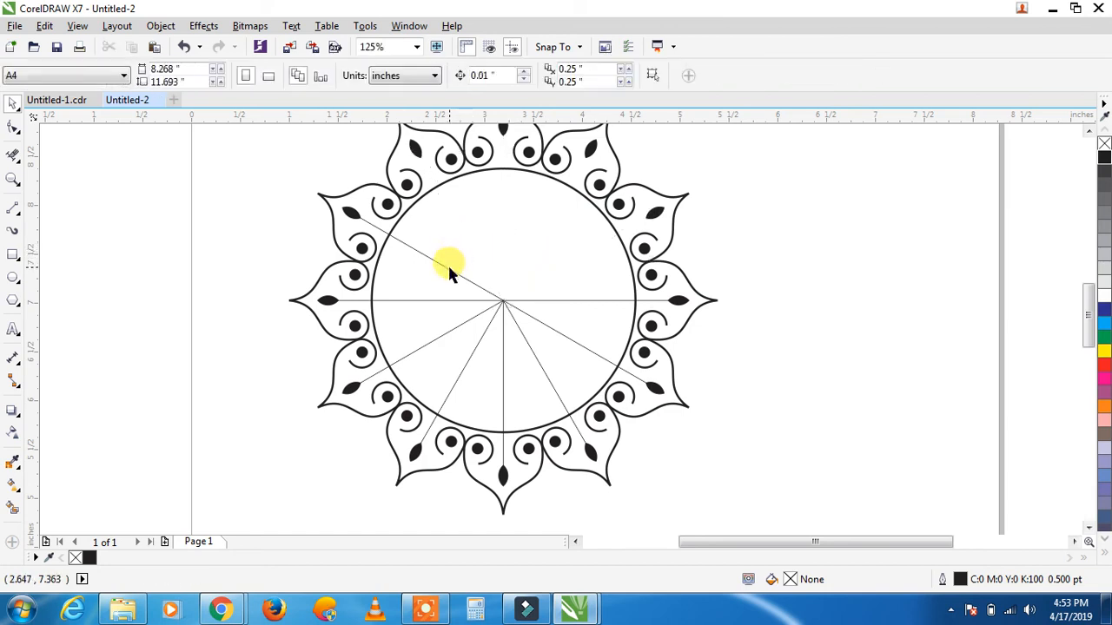
left_click(449, 283)
key("Delete")
left_click(445, 295)
key("Delete")
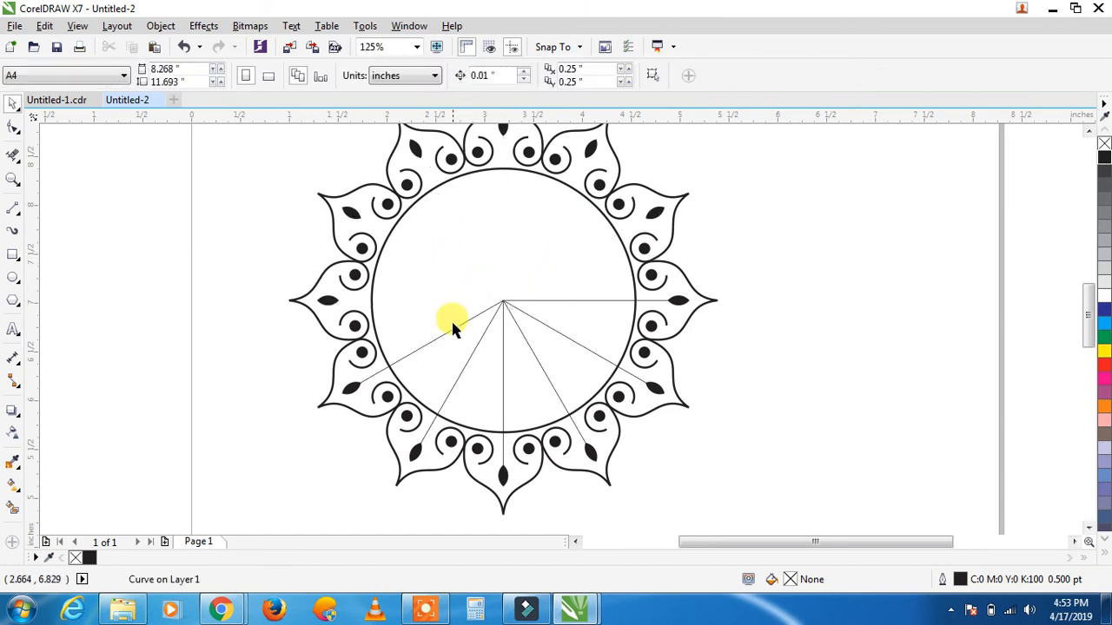
left_click(452, 330)
key("Delete")
left_click(472, 340)
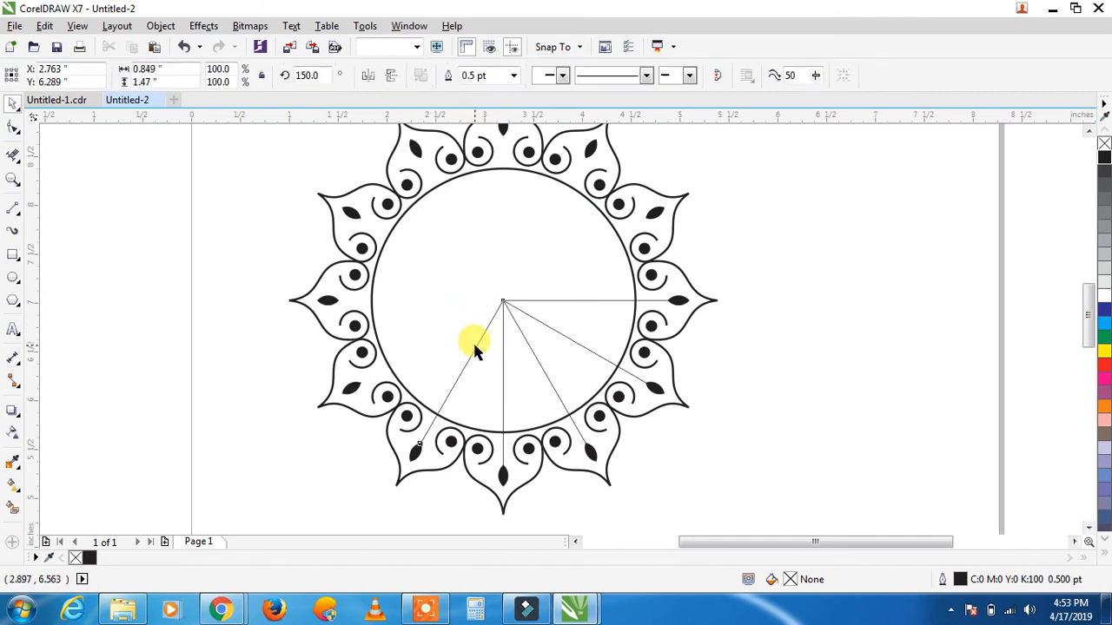
key("Delete")
left_click(505, 351)
key("Delete")
left_click(532, 352)
key("Delete")
left_click(553, 331)
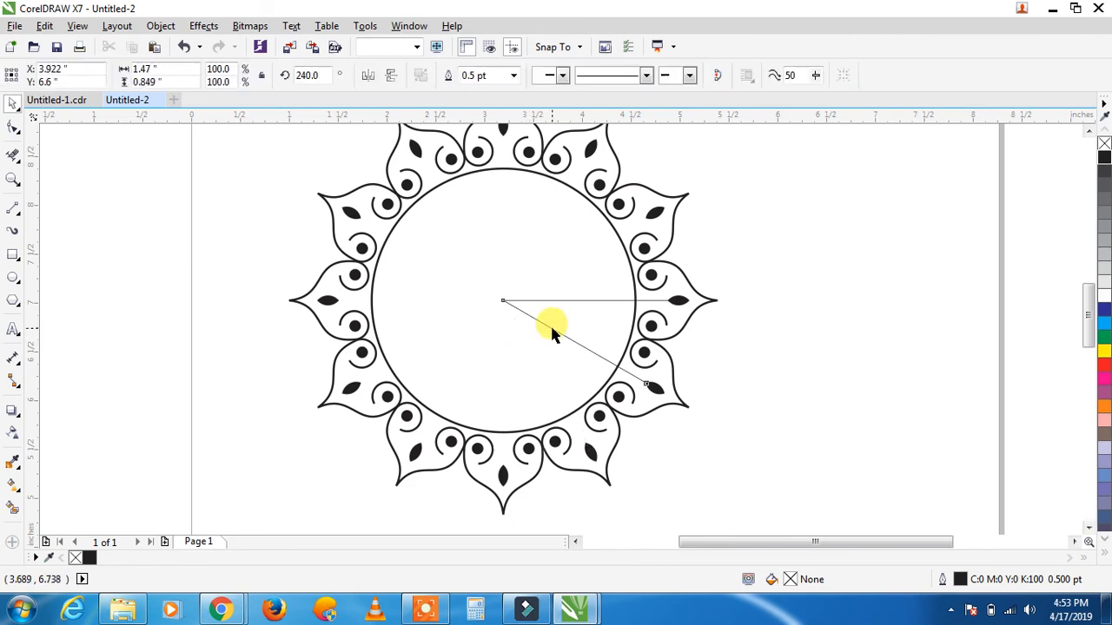
key("Delete")
left_click(551, 302)
key("Delete")
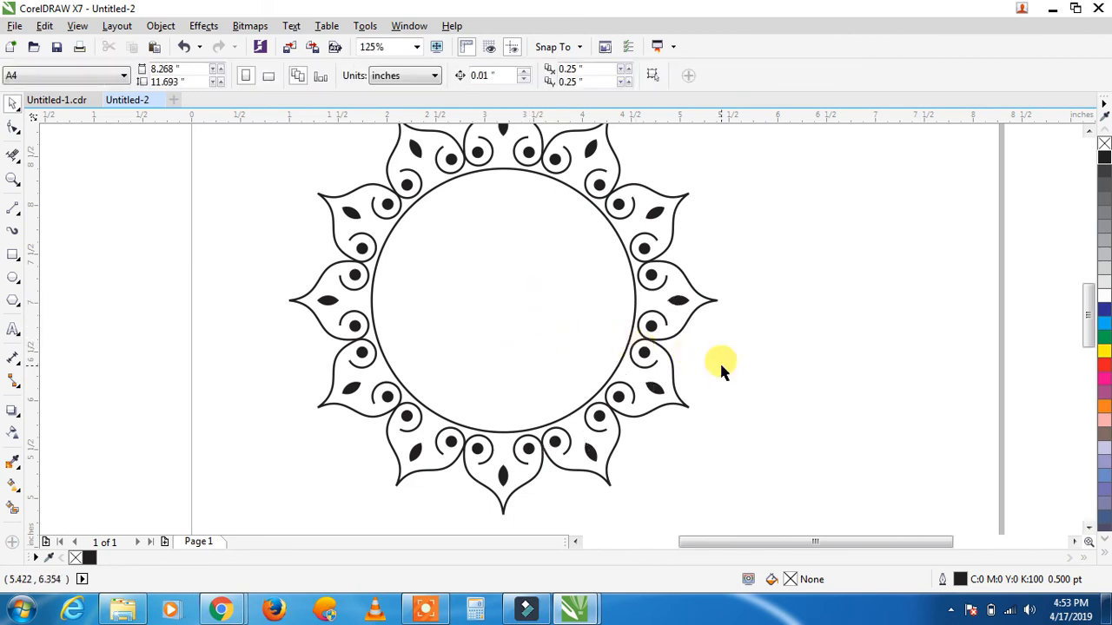
Step: Add a slightly smaller concentric copy of the 2.7-inch circle inside it, forming a narrow double ring
scroll(812, 363, "down", 2)
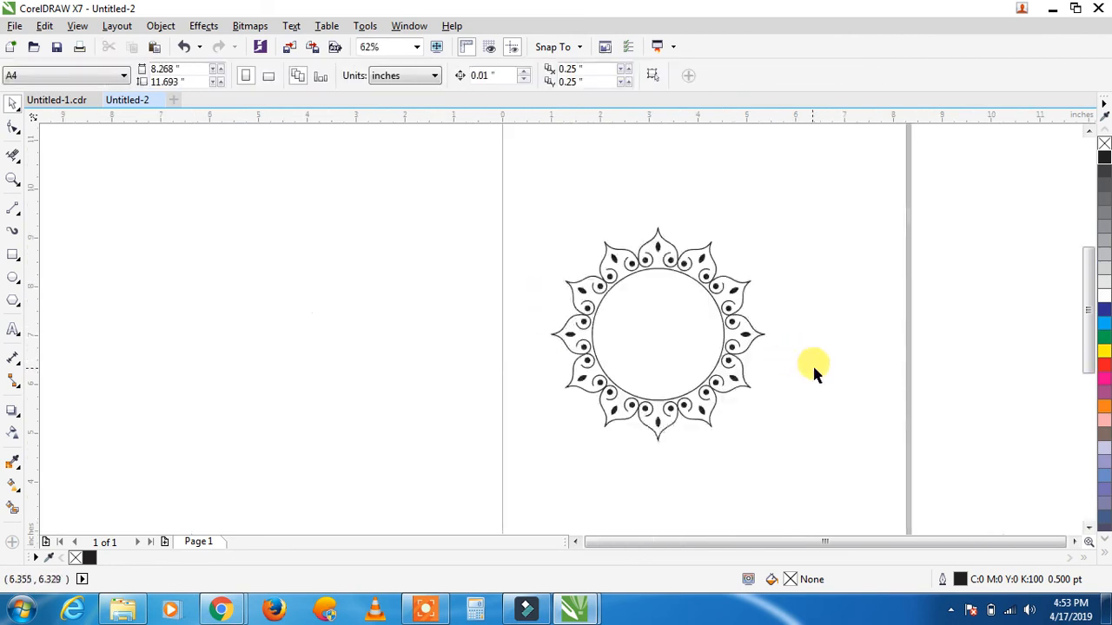
left_click(708, 295)
scroll(735, 347, "up", 2)
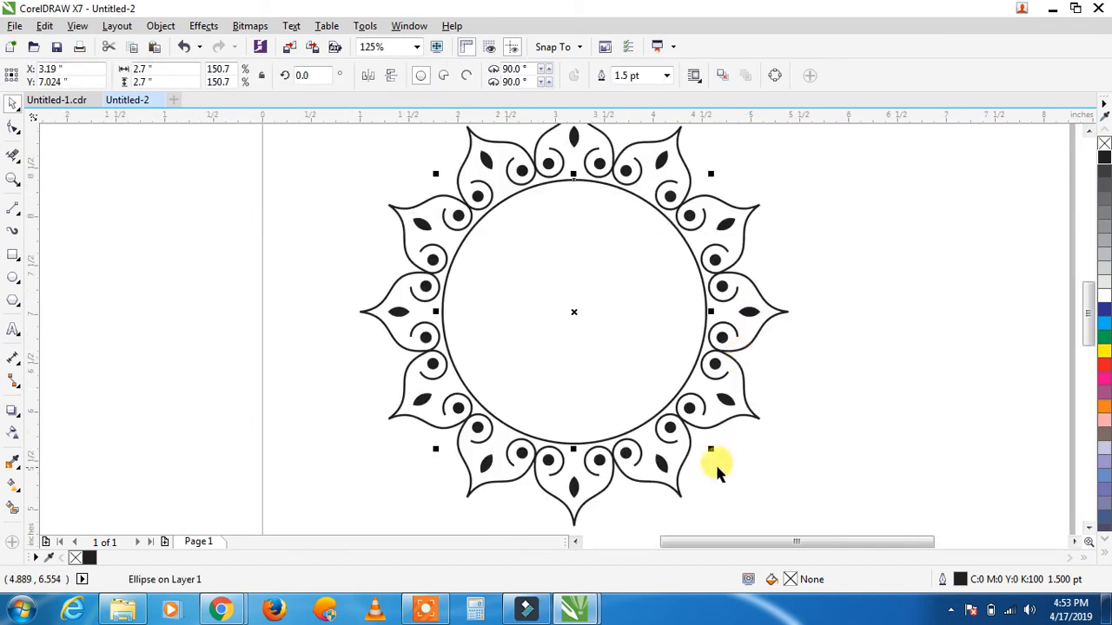
left_click_drag(712, 448, 704, 445)
left_click(821, 396)
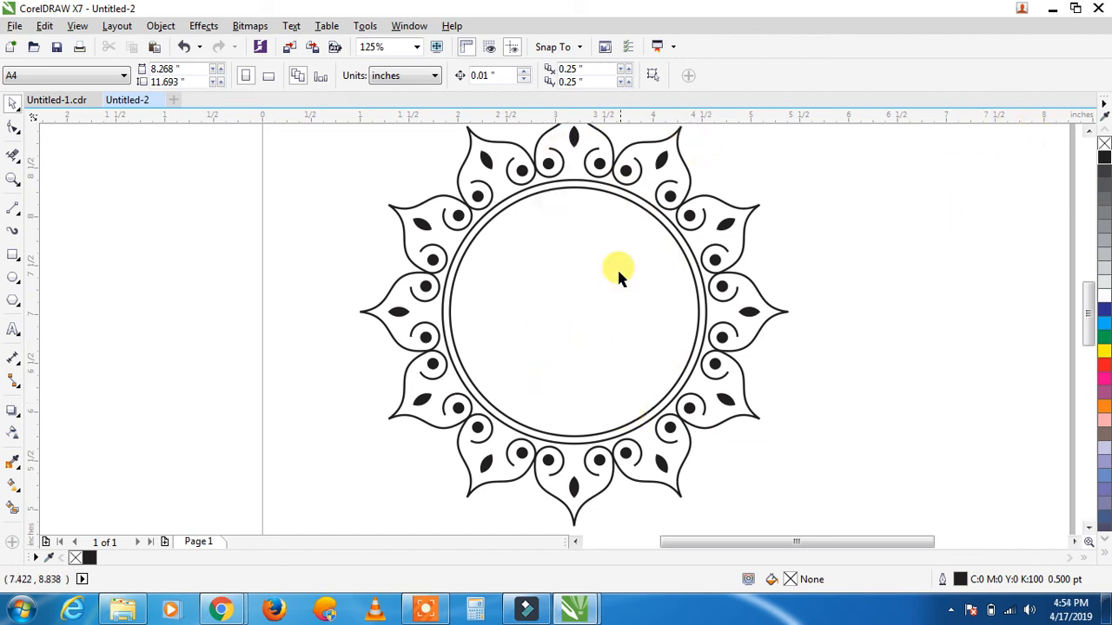
Step: Make Kruti Dev 690 the default font for artistic text and paragraph text in this document
left_click(12, 180)
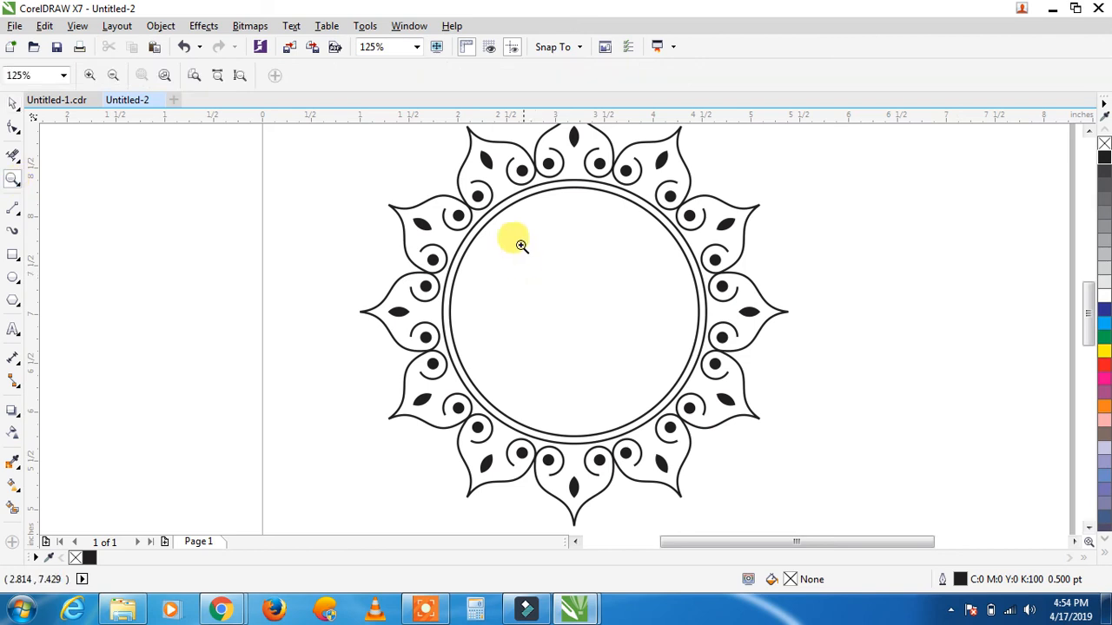
right_click(527, 294)
left_click_drag(444, 192, 658, 406)
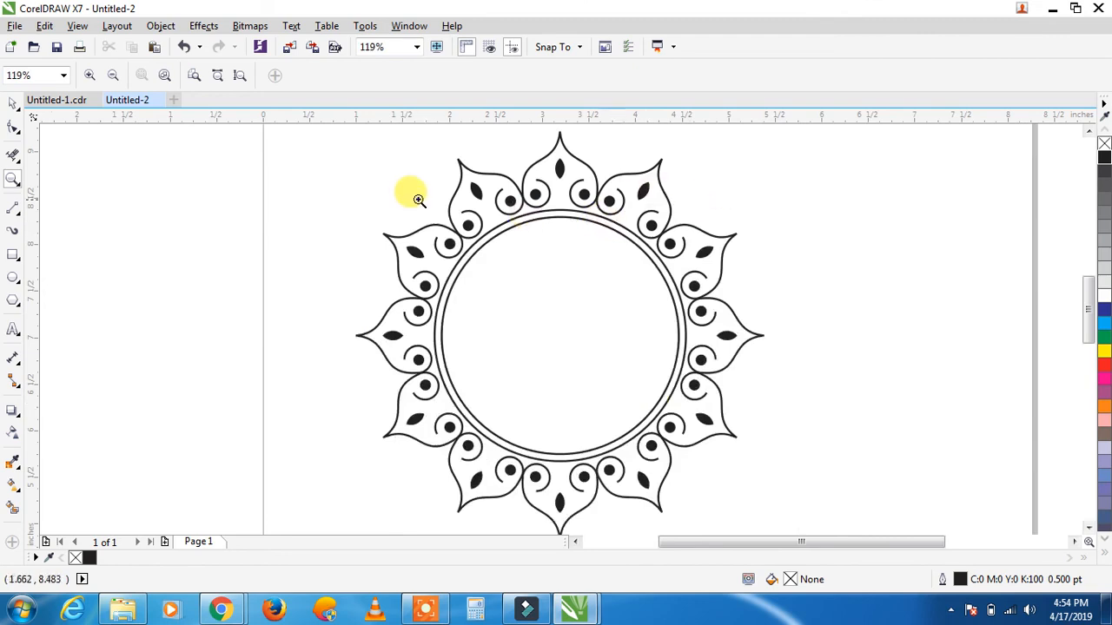
left_click(13, 330)
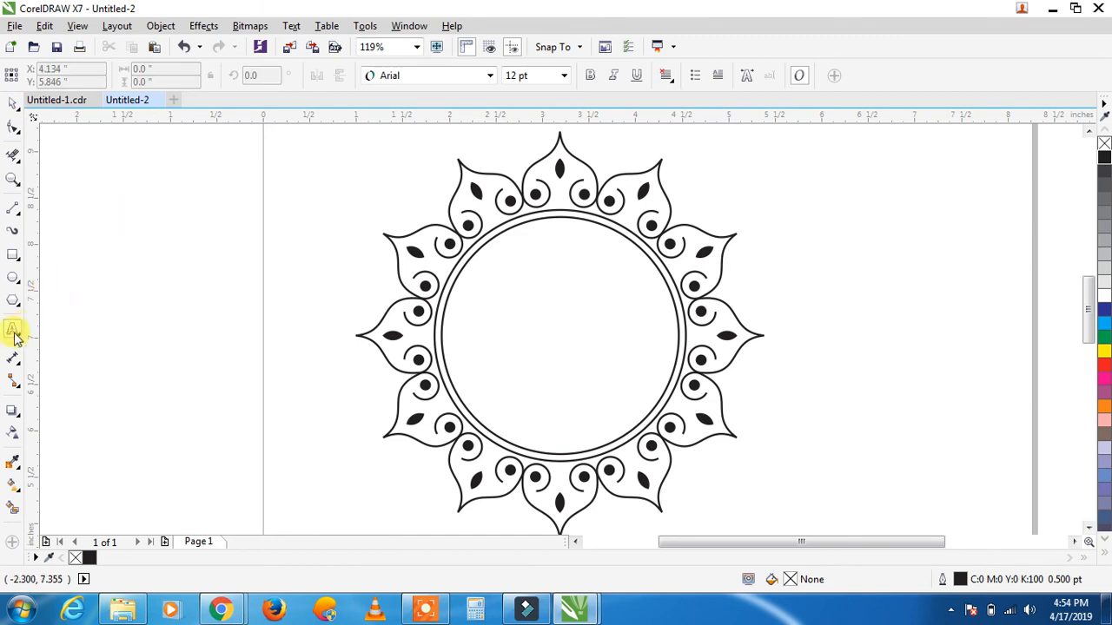
left_click(490, 76)
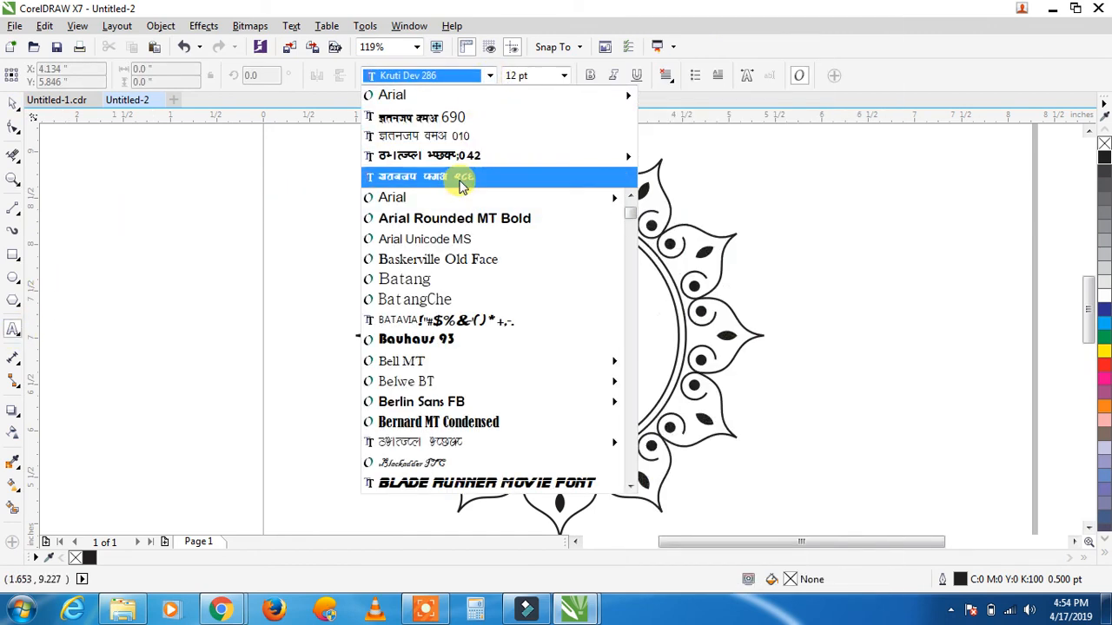
left_click(452, 118)
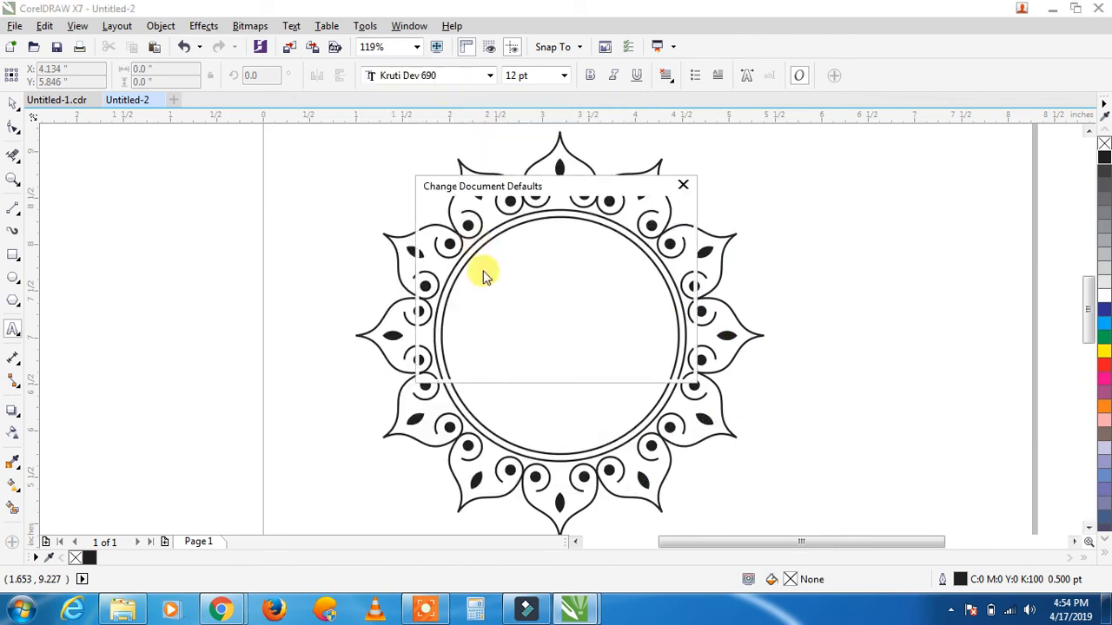
left_click(456, 274)
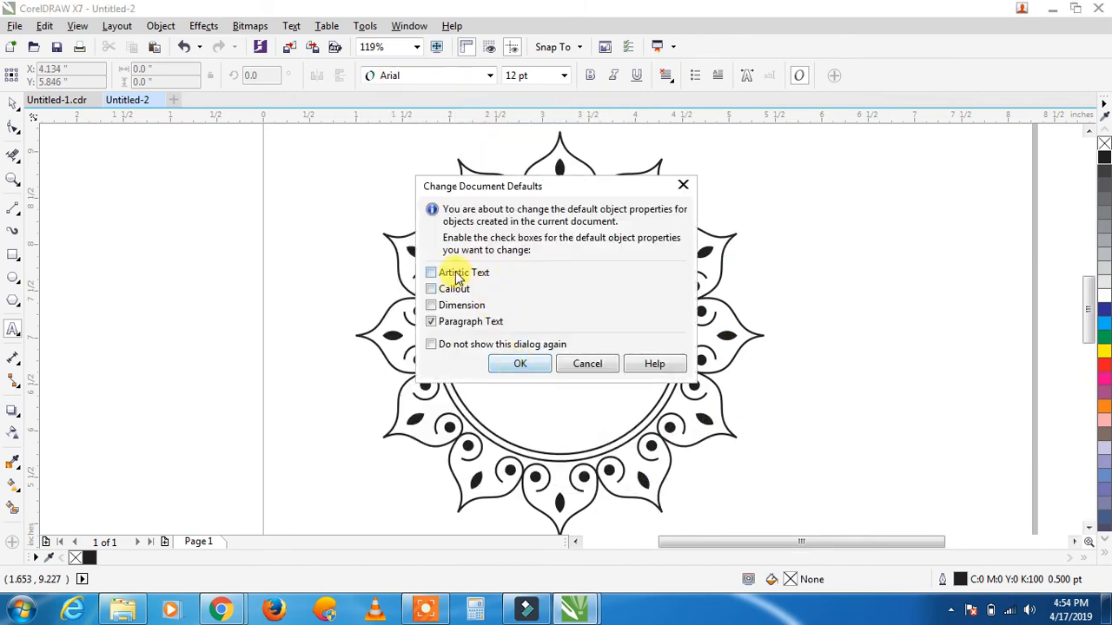
left_click(526, 368)
Step: Add the artistic text heading "विवाहोत्सव" inside the inner circle
left_click(513, 321)
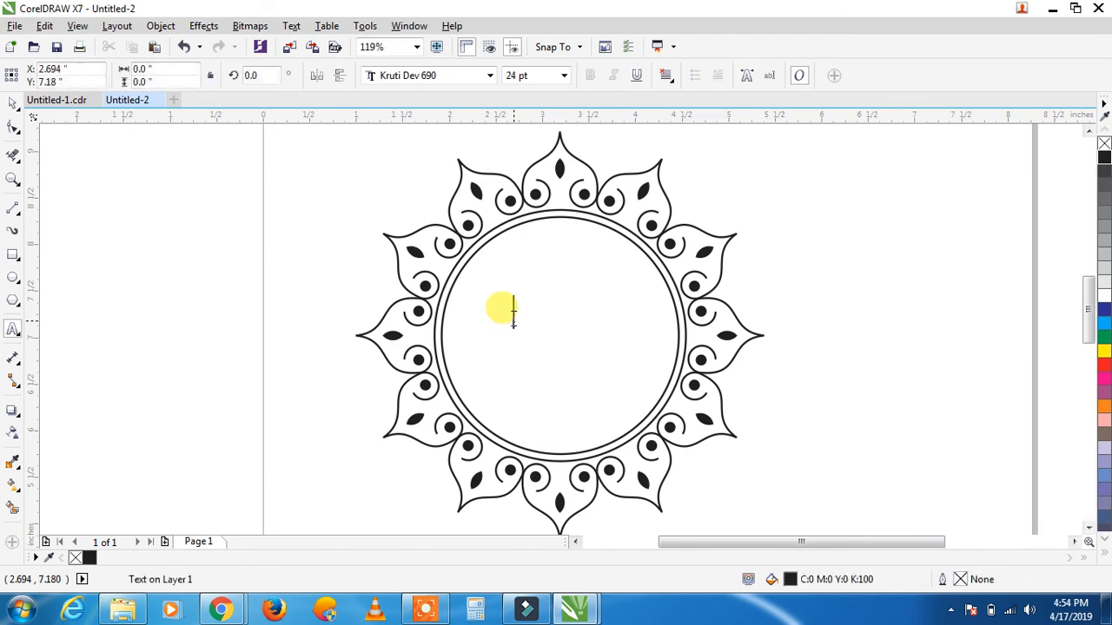
type("fookg")
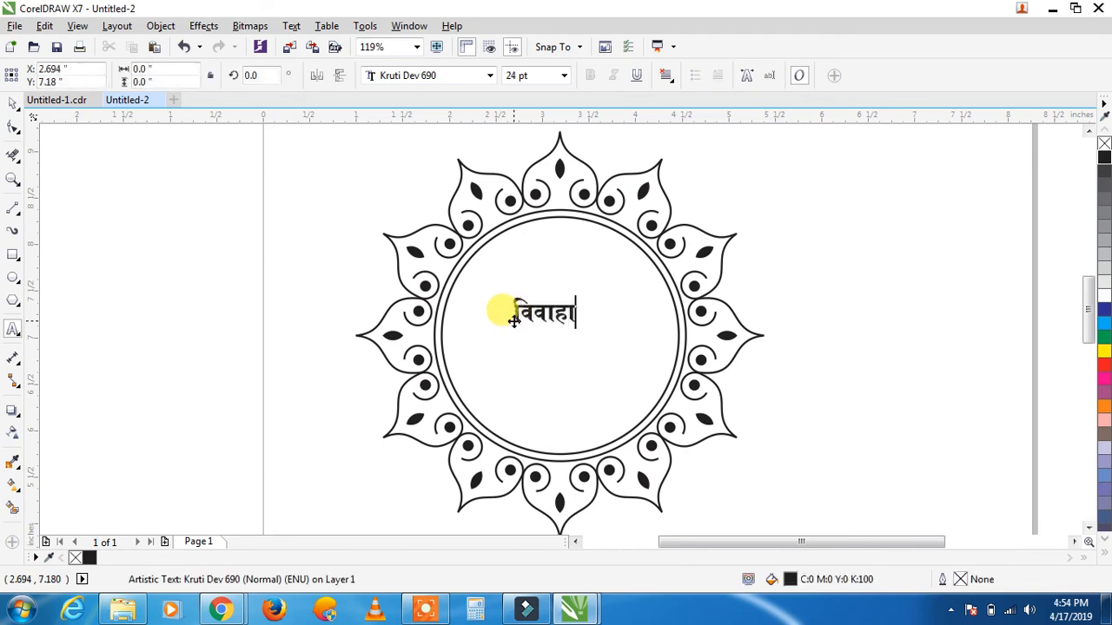
type("ksRlo")
key("ctrl+space")
Step: Enlarge the heading to about 48 pt, about 2.18" wide, and place it just above the circle's centre
left_click(14, 104)
left_click_drag(622, 331, 671, 383)
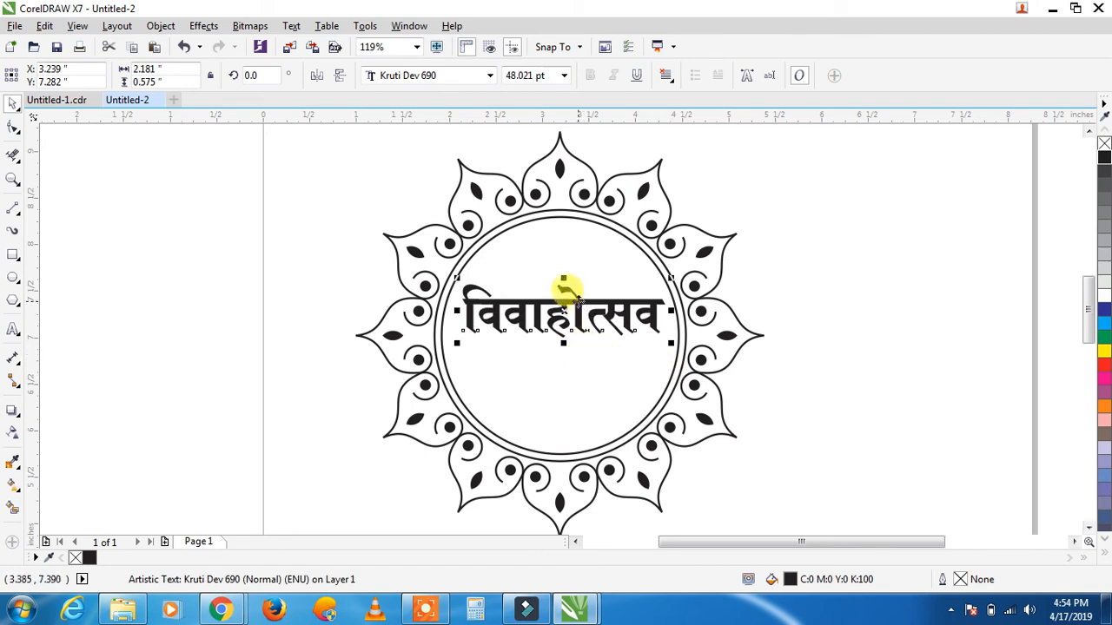
left_click_drag(578, 300, 579, 296)
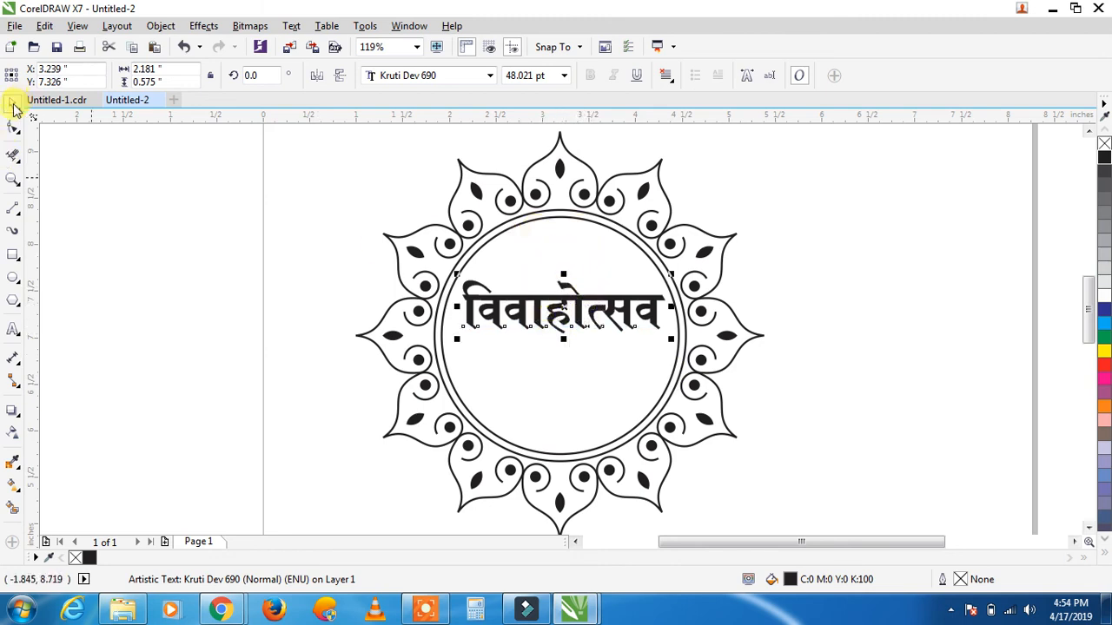
Step: Arch the heading's upper edge with an Envelope to about 1" overall height, and shift it to about X 3.204"
left_click(569, 311)
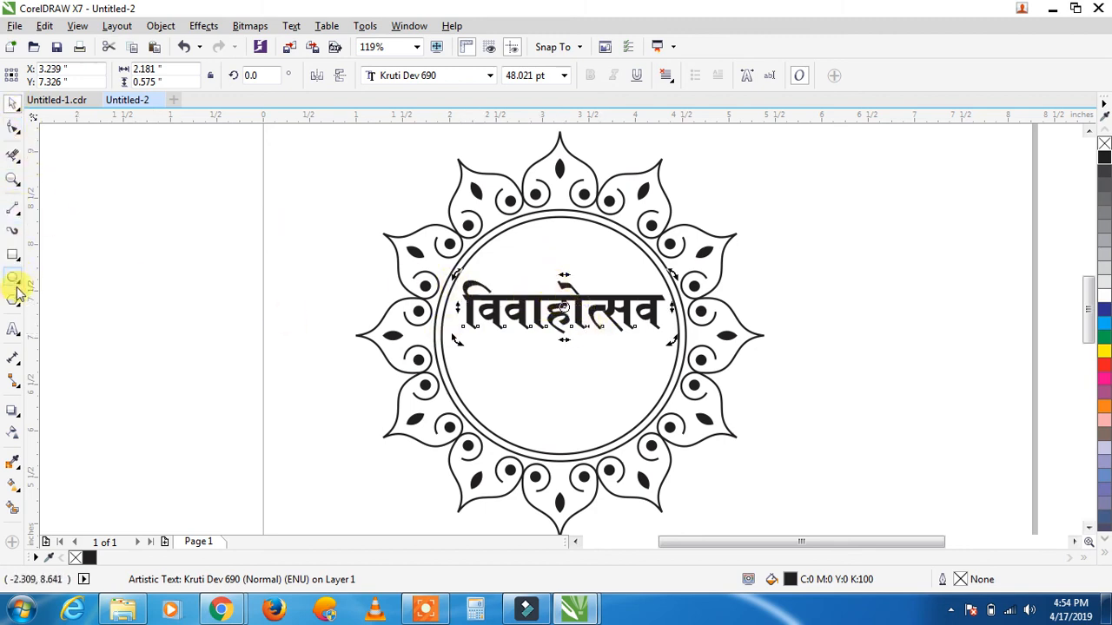
left_click(19, 420)
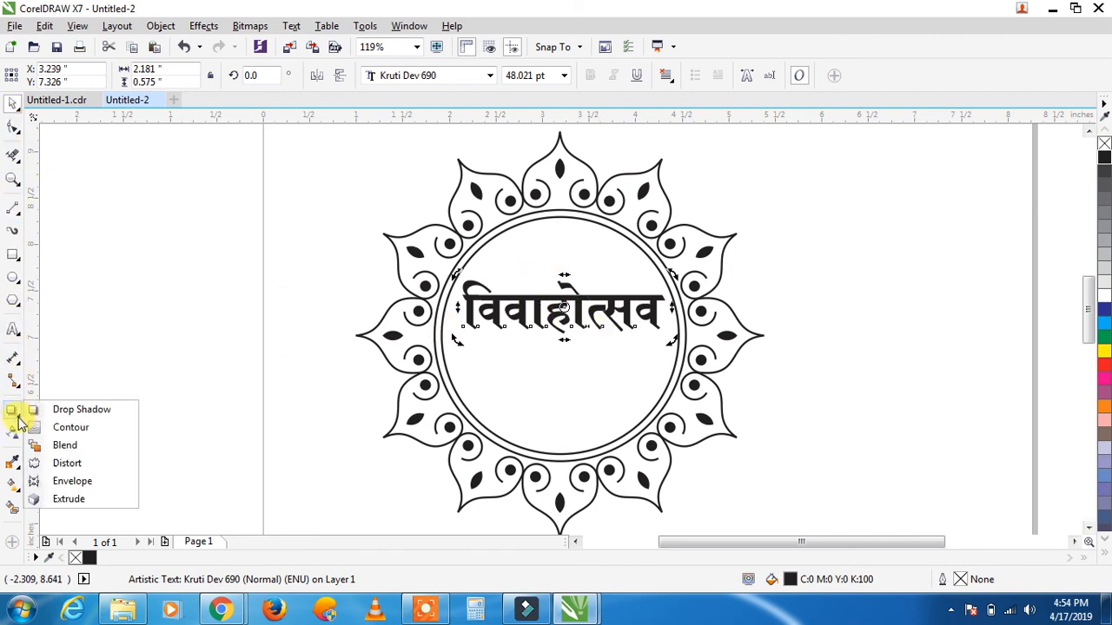
left_click(75, 483)
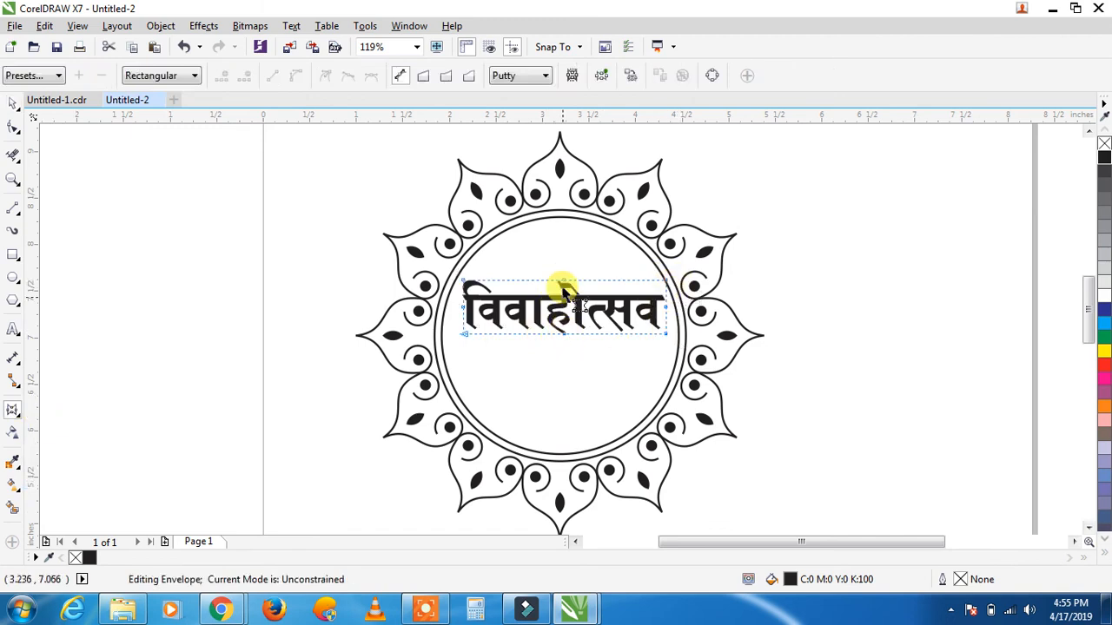
left_click_drag(564, 284, 565, 237)
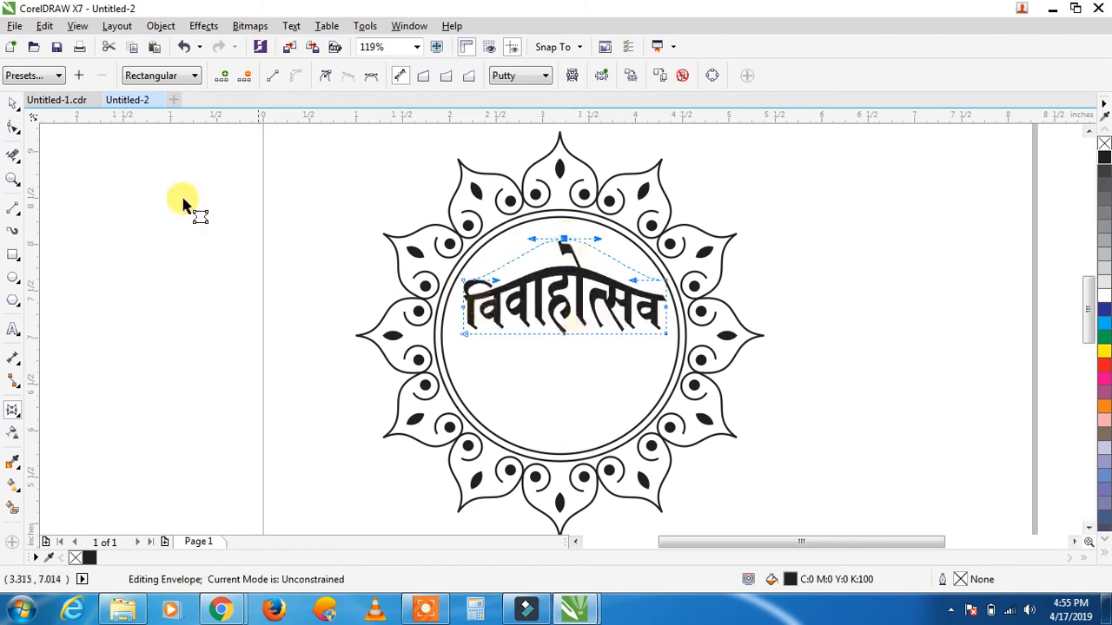
left_click(13, 104)
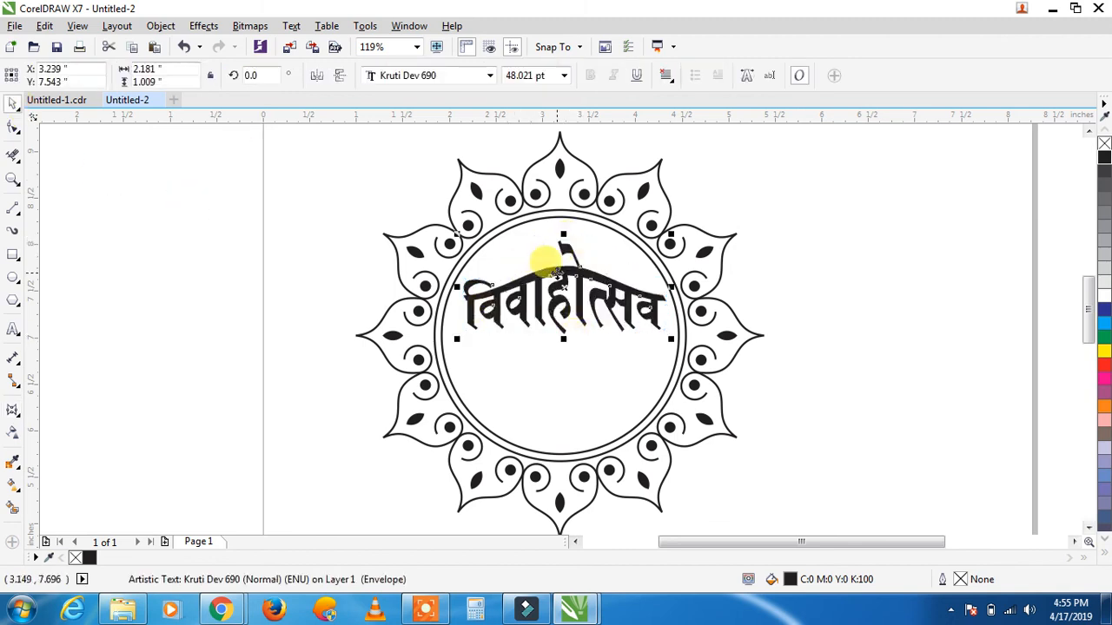
left_click_drag(538, 259, 537, 258)
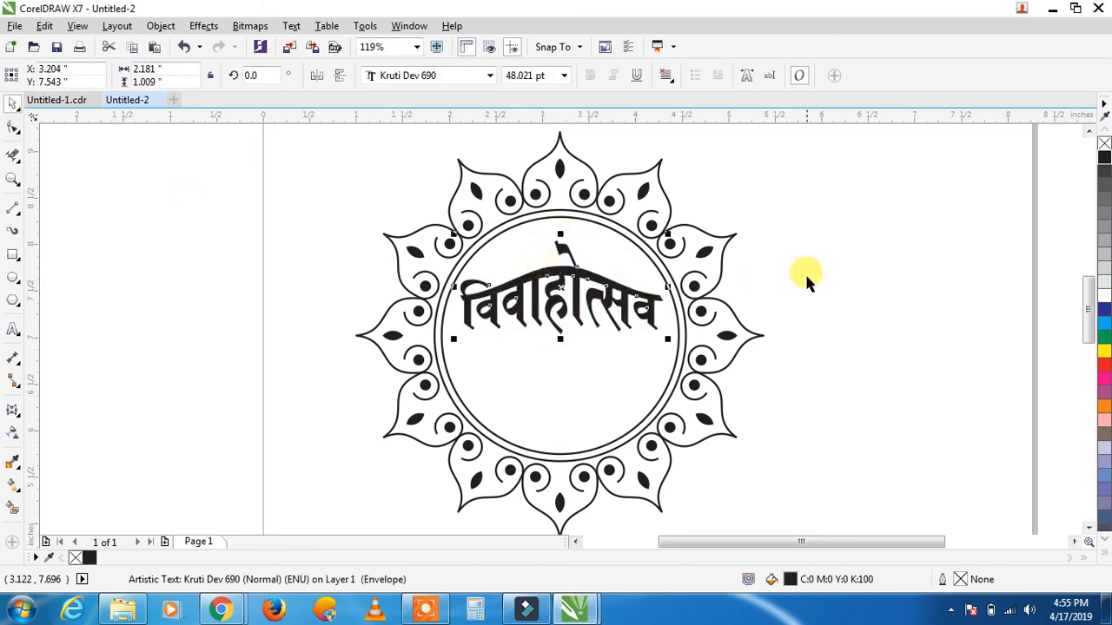
left_click(805, 272)
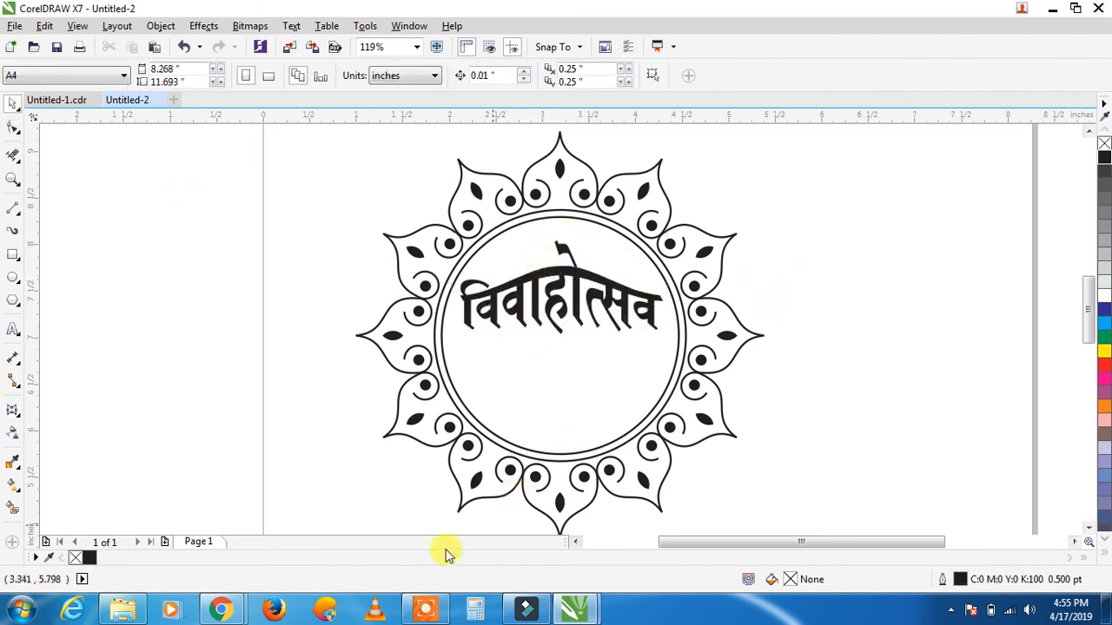
Step: Add a centre-aligned, two-line artistic text reading "17 अप्रैल 2019" and "बुधवार"
left_click(13, 333)
left_click(308, 450)
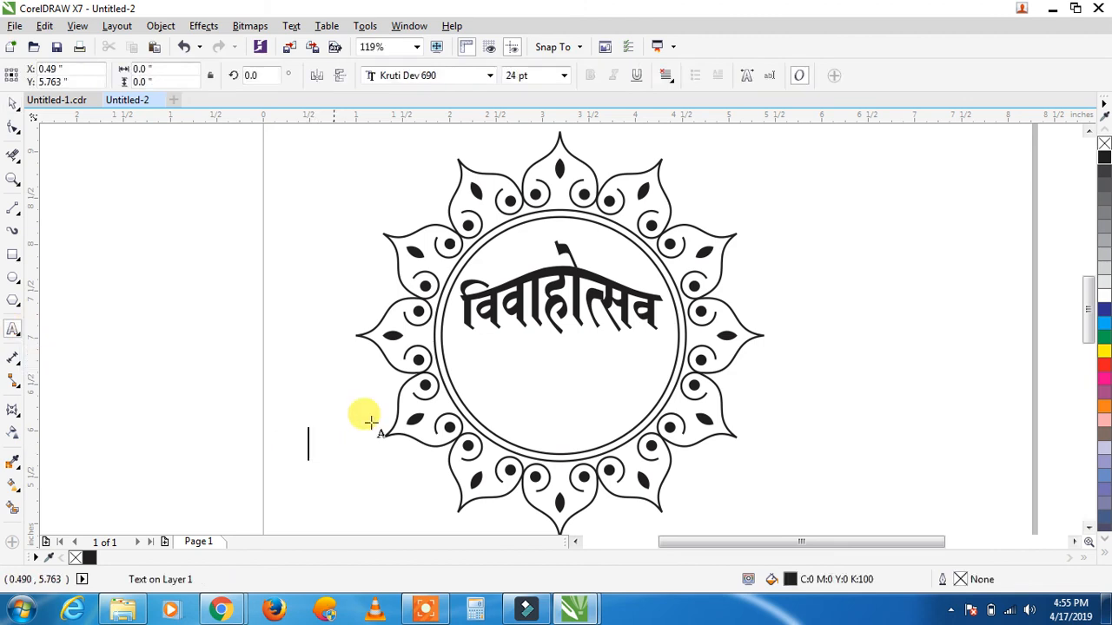
type("□□")
type("v")
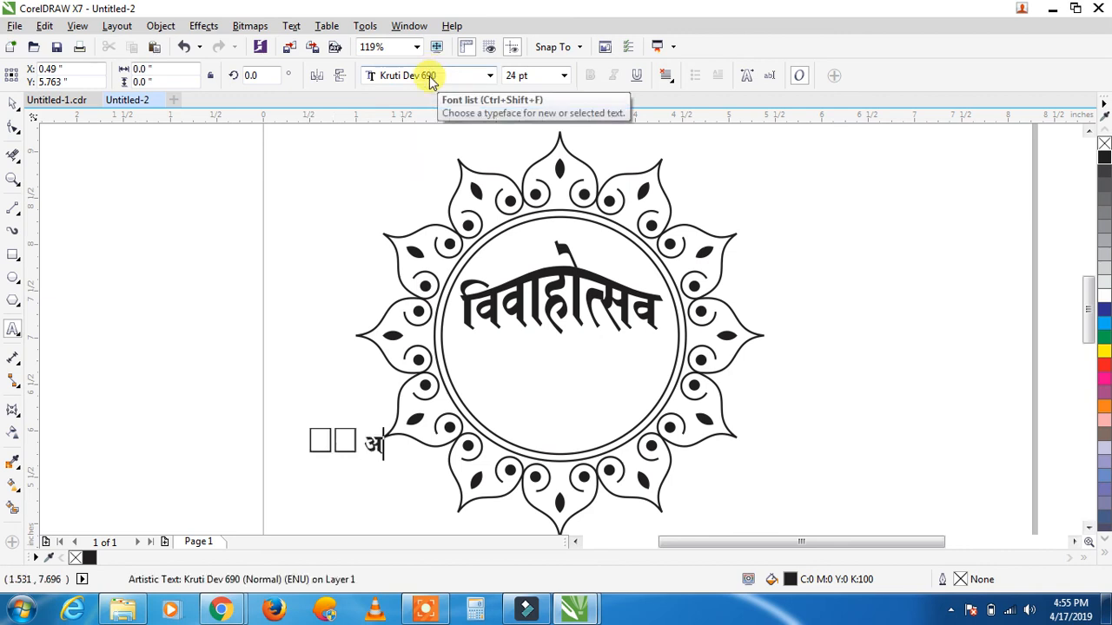
type("izSy 2019cq/okj")
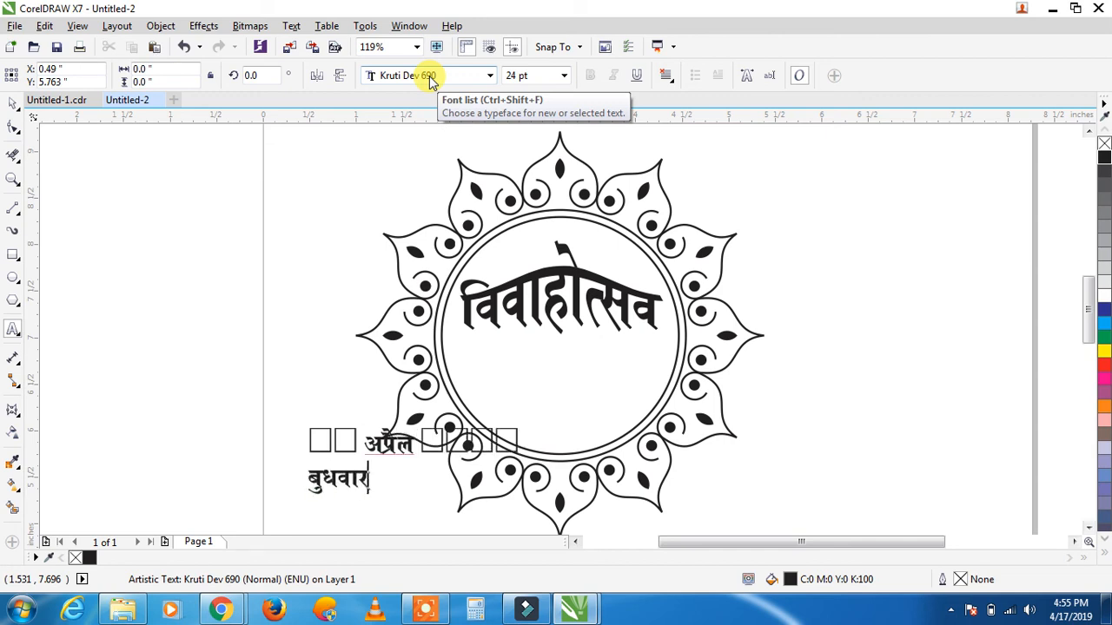
key("ctrl+e")
left_click(12, 105)
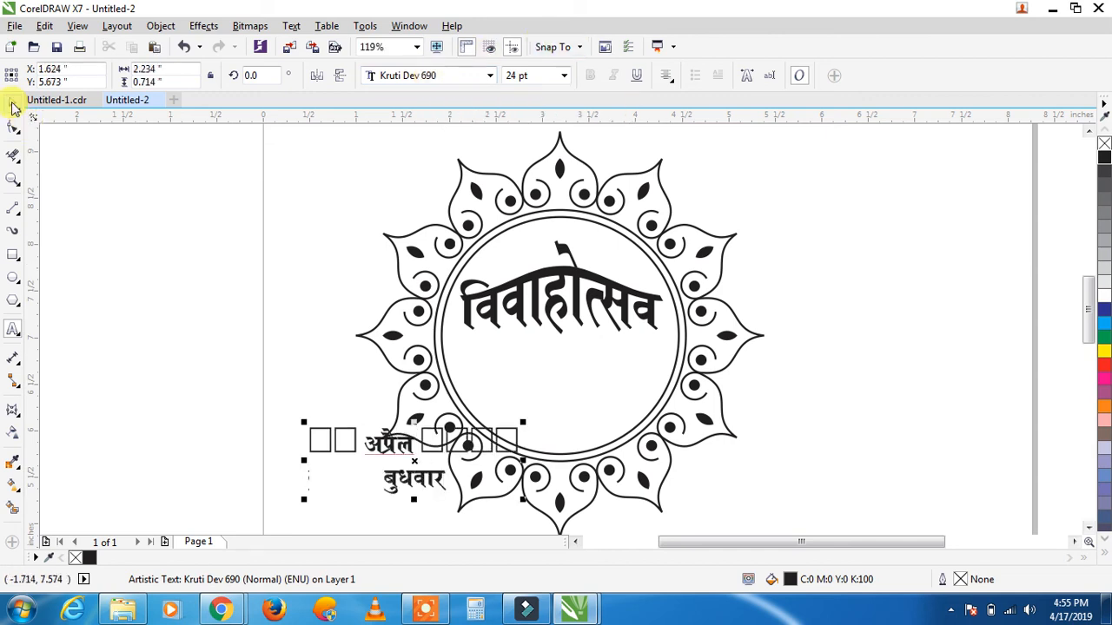
Step: Change the date text's font to Kruti Dev 010 and place it below the heading inside the circle
left_click(409, 75)
left_click(434, 133)
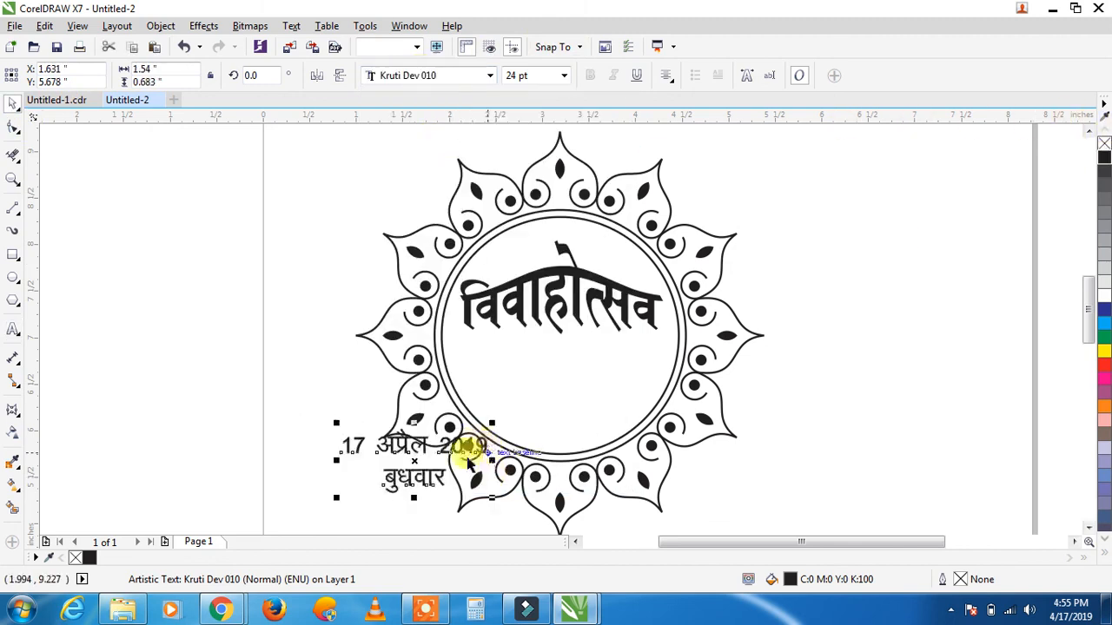
left_click_drag(423, 446, 563, 379)
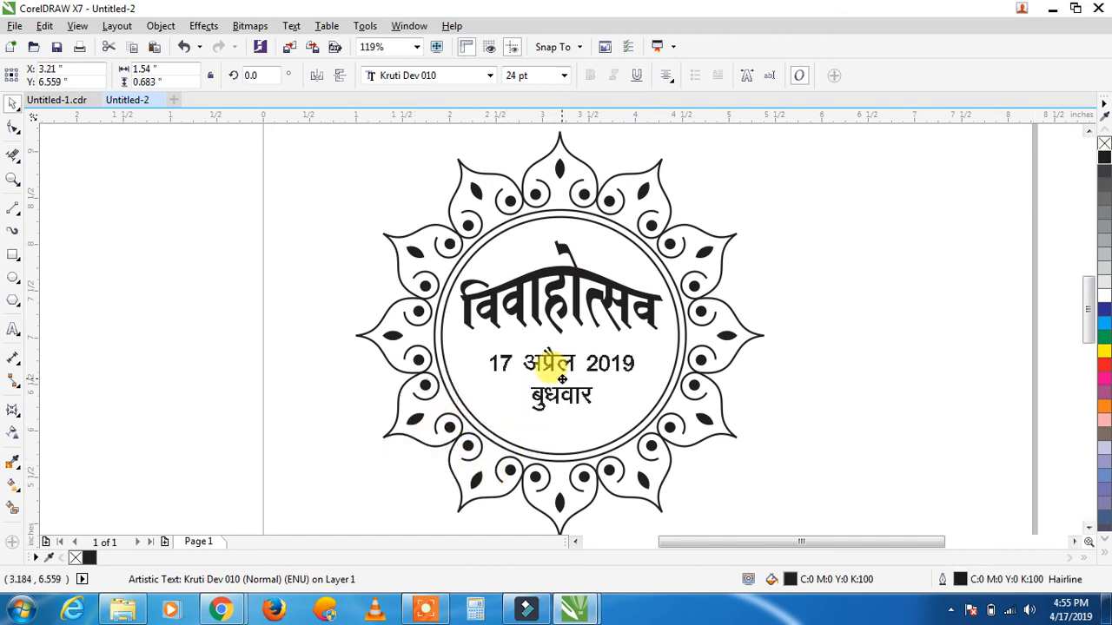
left_click(804, 364)
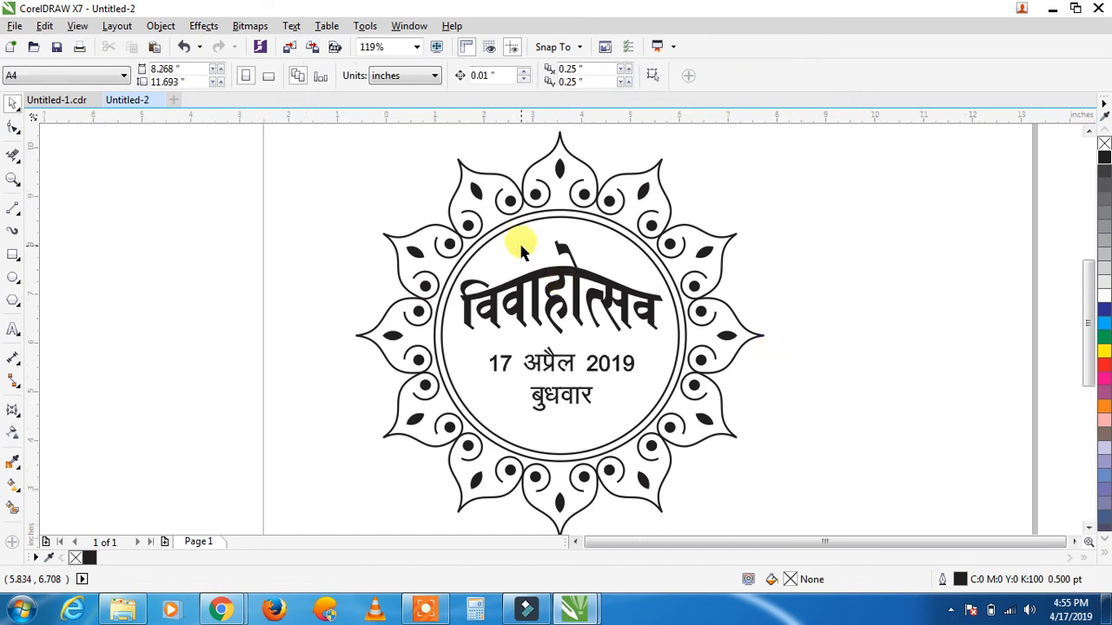
Step: Switch the A4 page to landscape orientation
scroll(519, 240, "down", 5)
left_click_drag(464, 212, 592, 329)
left_click(395, 189)
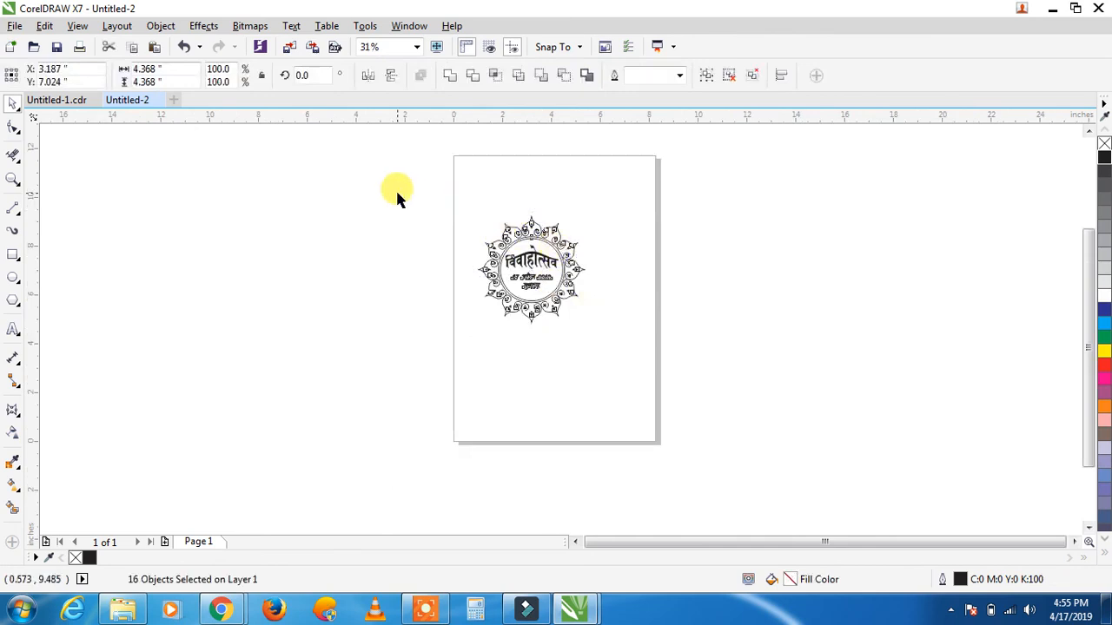
left_click(269, 77)
Step: Place the complete design on one half of the page and duplicate it alongside, centring the copy at about X 6.918", Y 5.353"
left_click_drag(462, 196, 596, 333)
left_click_drag(513, 235, 898, 261)
scroll(475, 250, "up", 2)
scroll(476, 249, "up", 4)
scroll(556, 247, "down", 2)
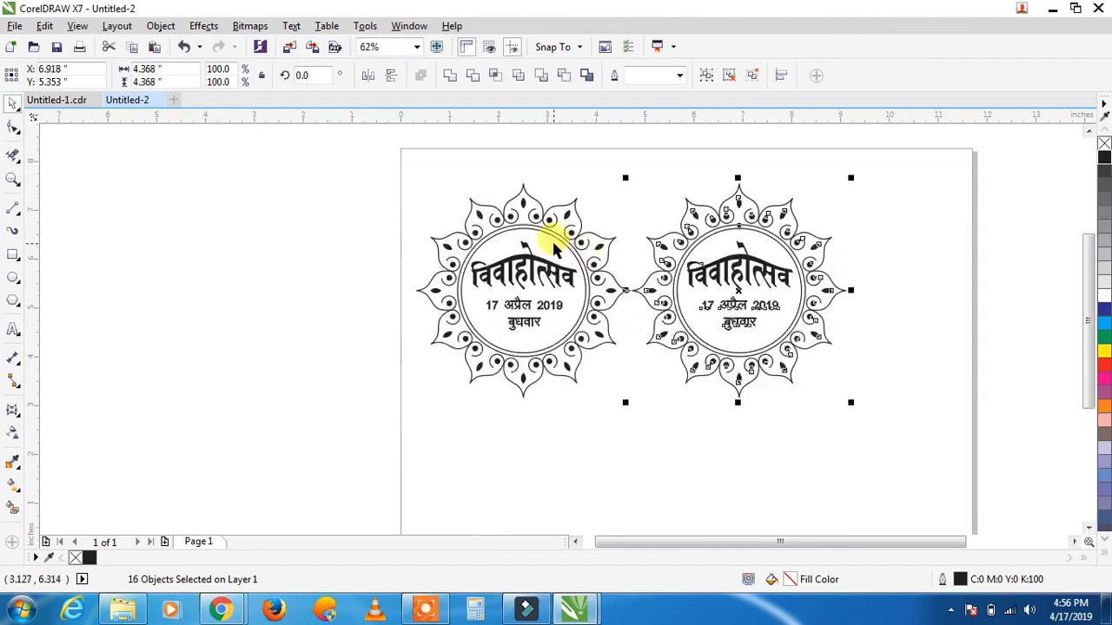
left_click(426, 168)
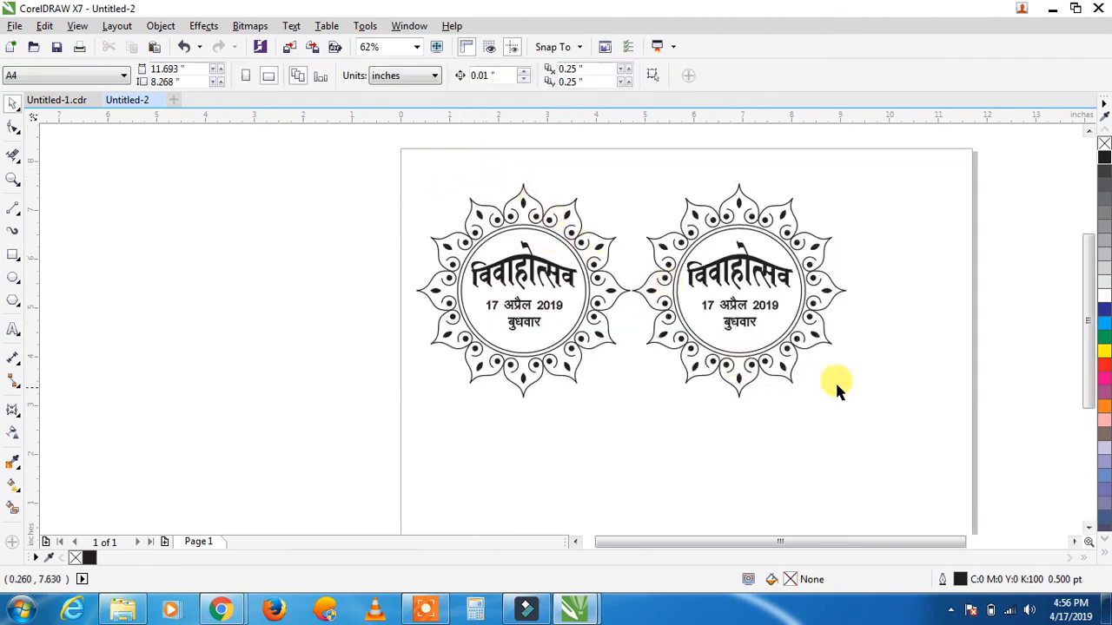
scroll(666, 194, "up", 2)
scroll(729, 174, "down", 2)
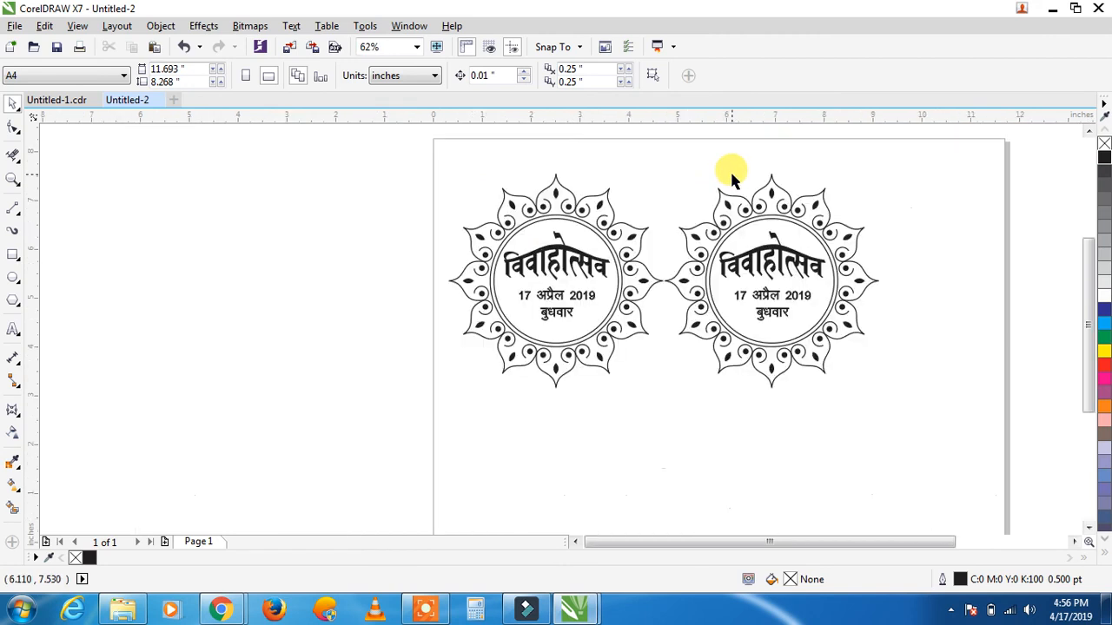
left_click(13, 179)
left_click_drag(457, 174, 664, 385)
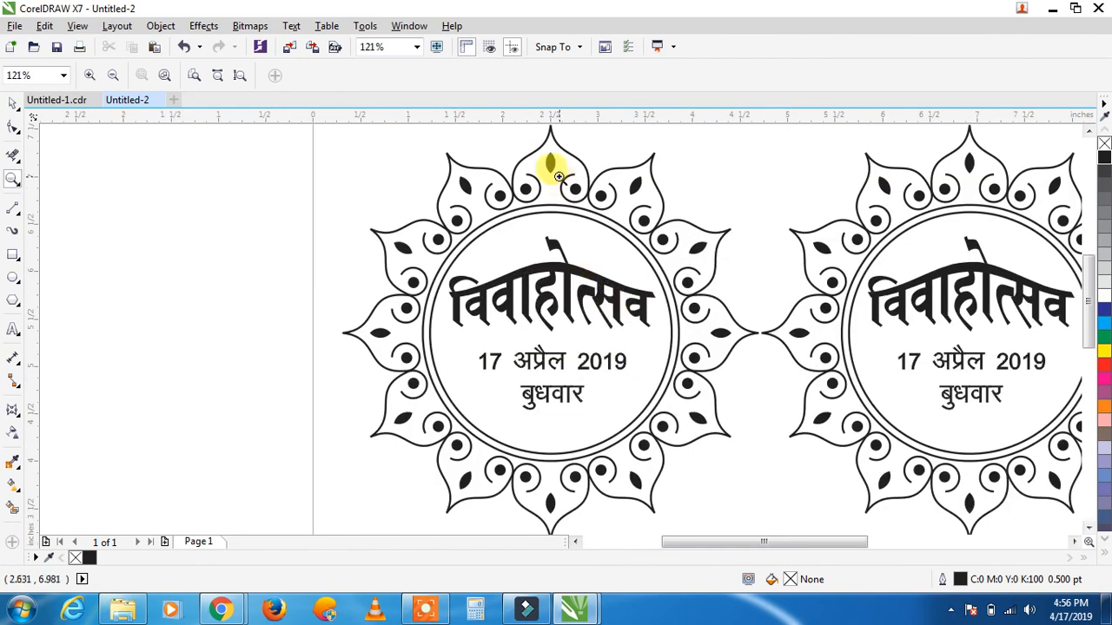